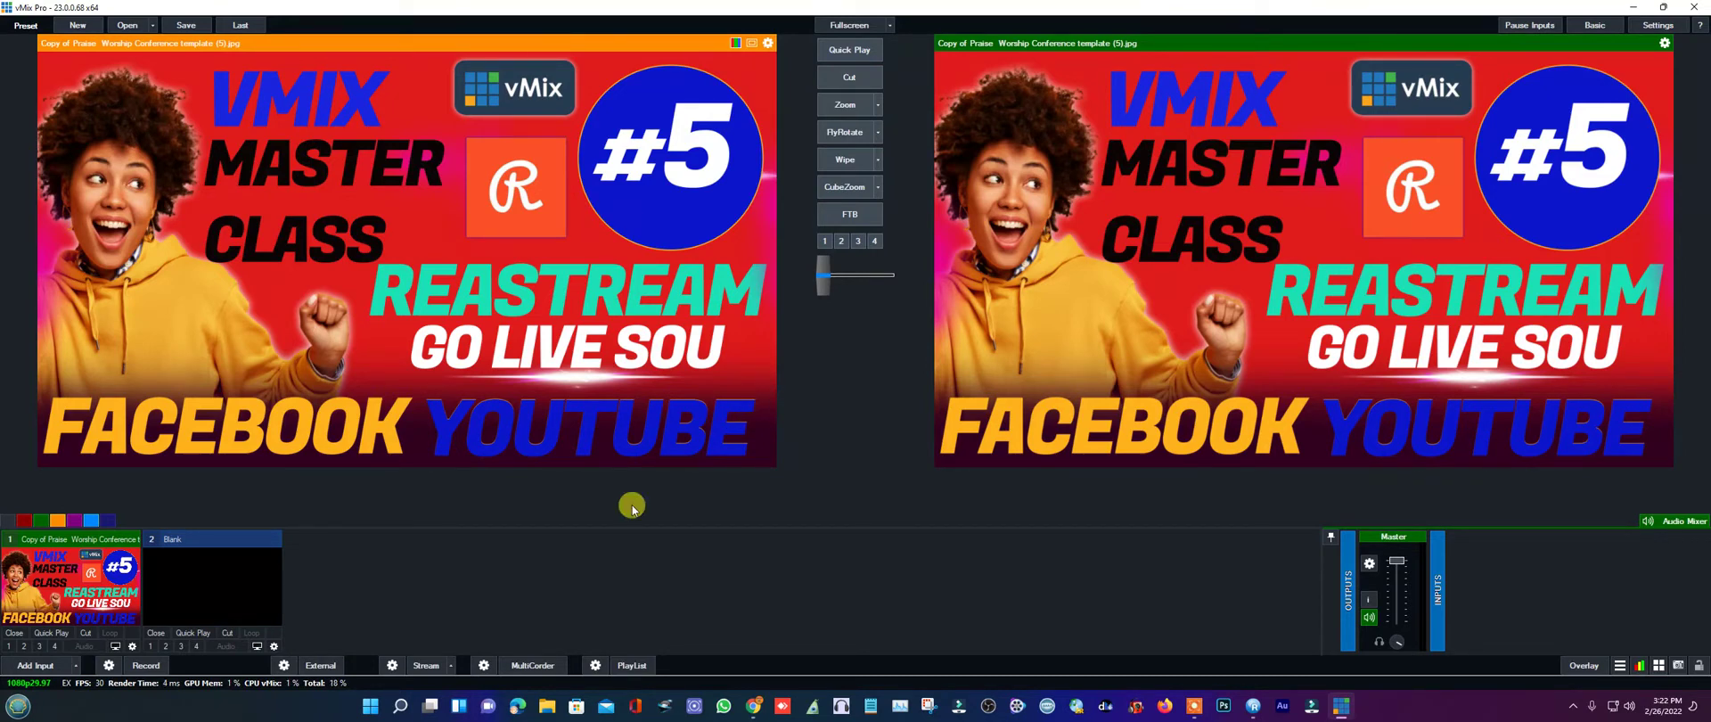
- Add an audio input using the Microphone (Yeti Stereo Microphone) device, with Mute in Headphones enabled
left_click(36, 666)
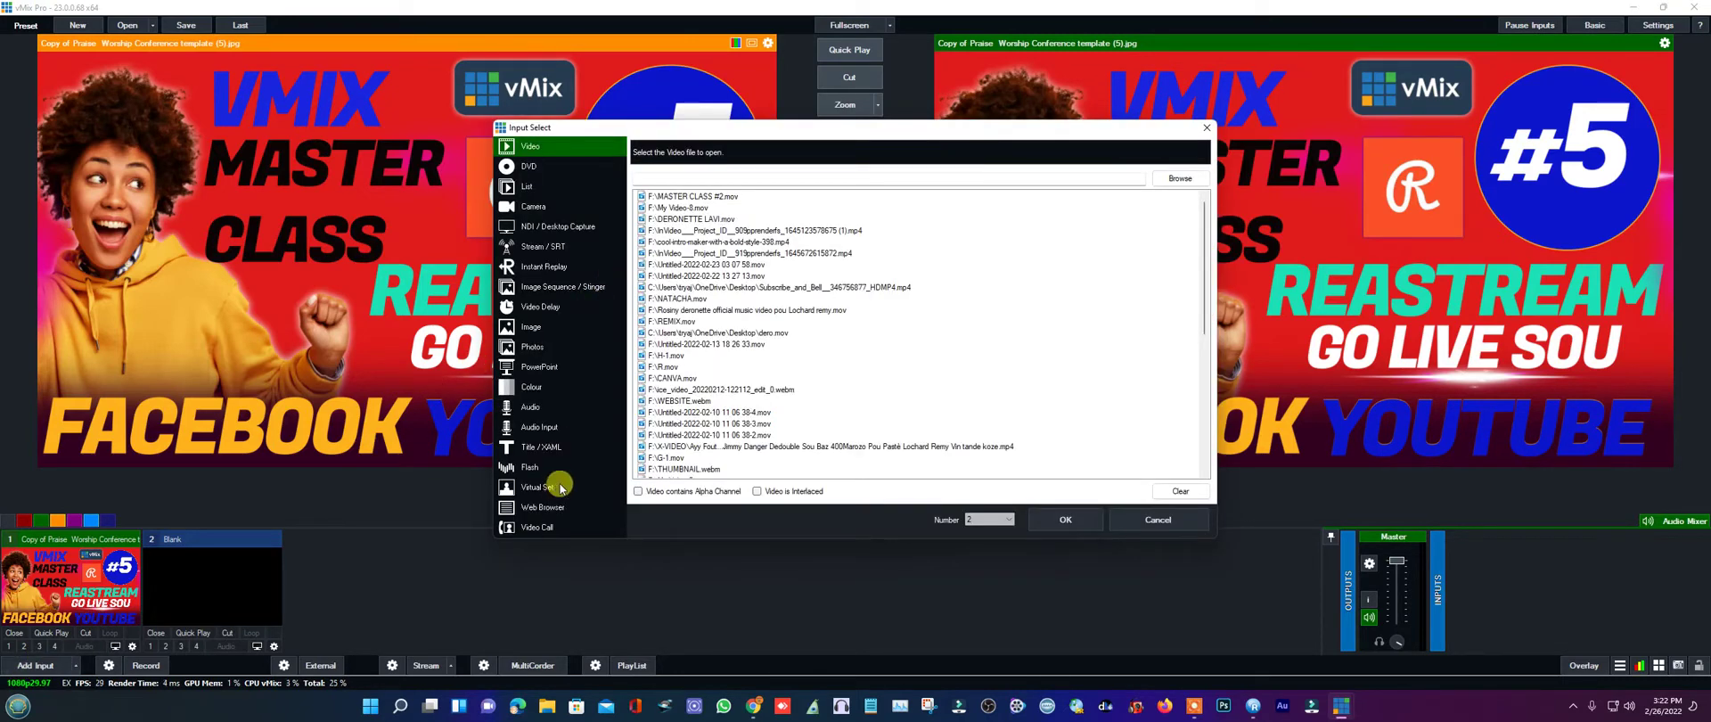
left_click(542, 430)
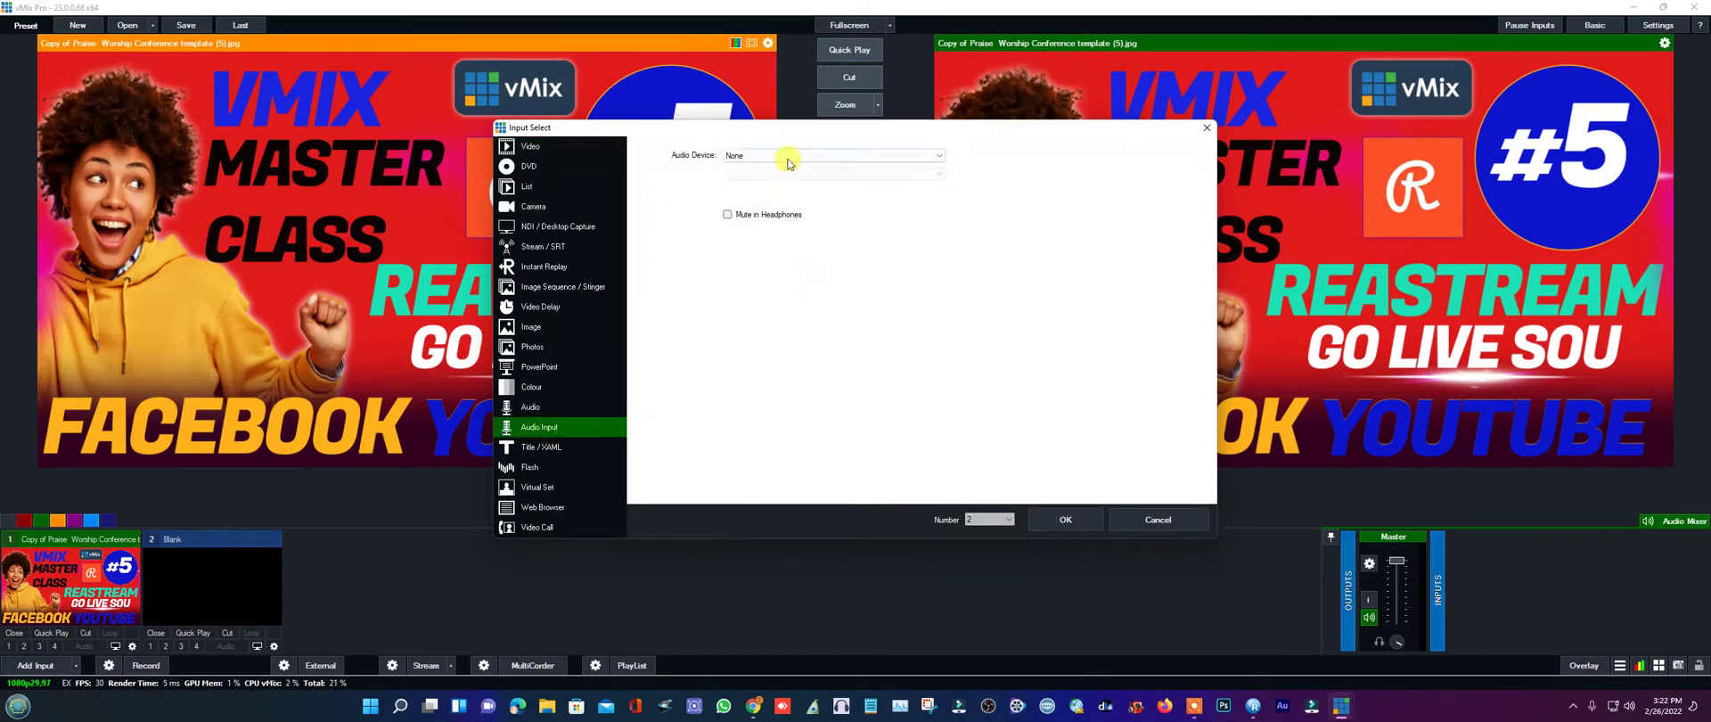
left_click(788, 157)
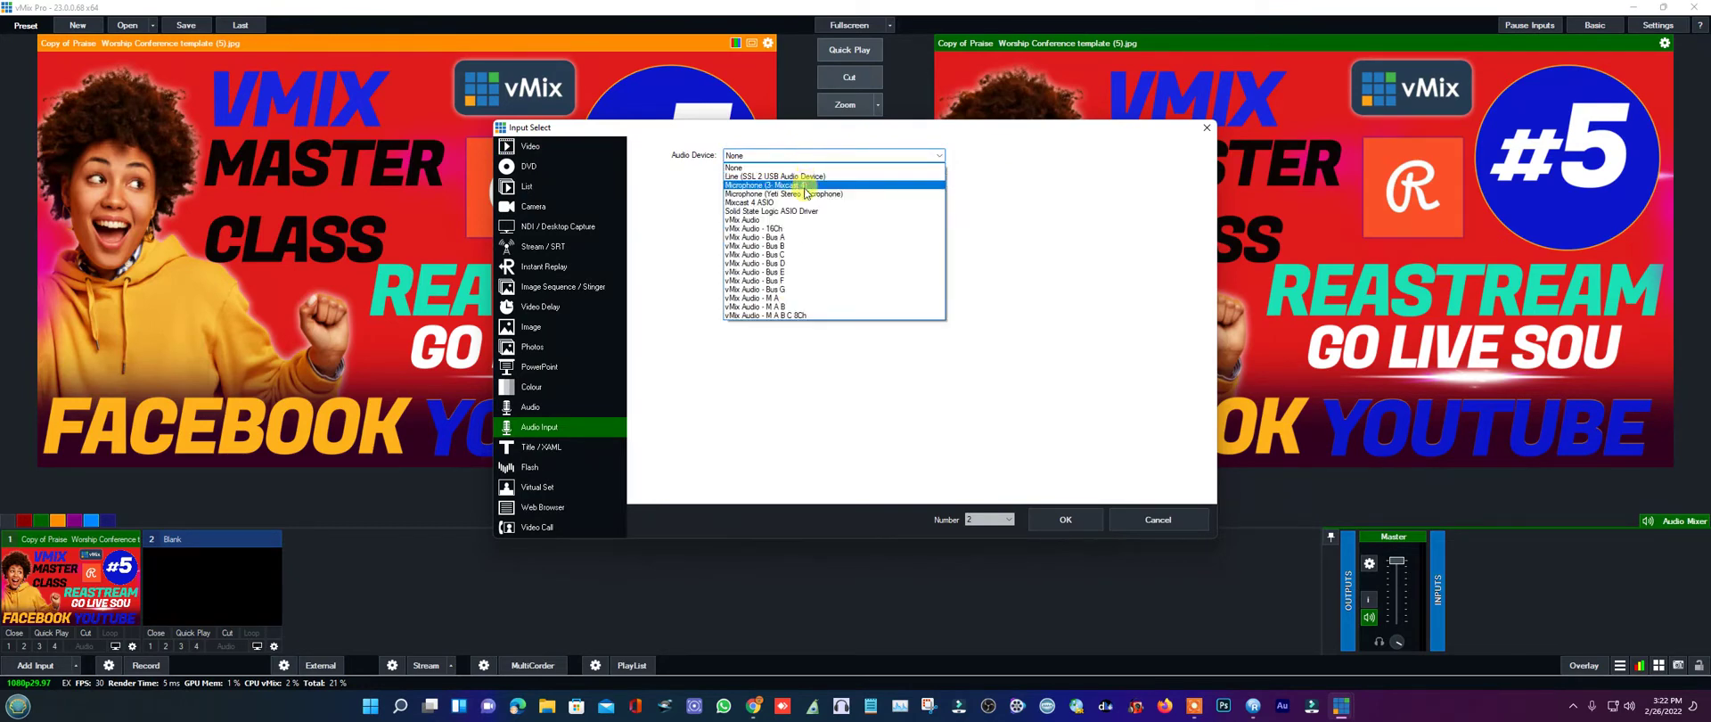
left_click(804, 195)
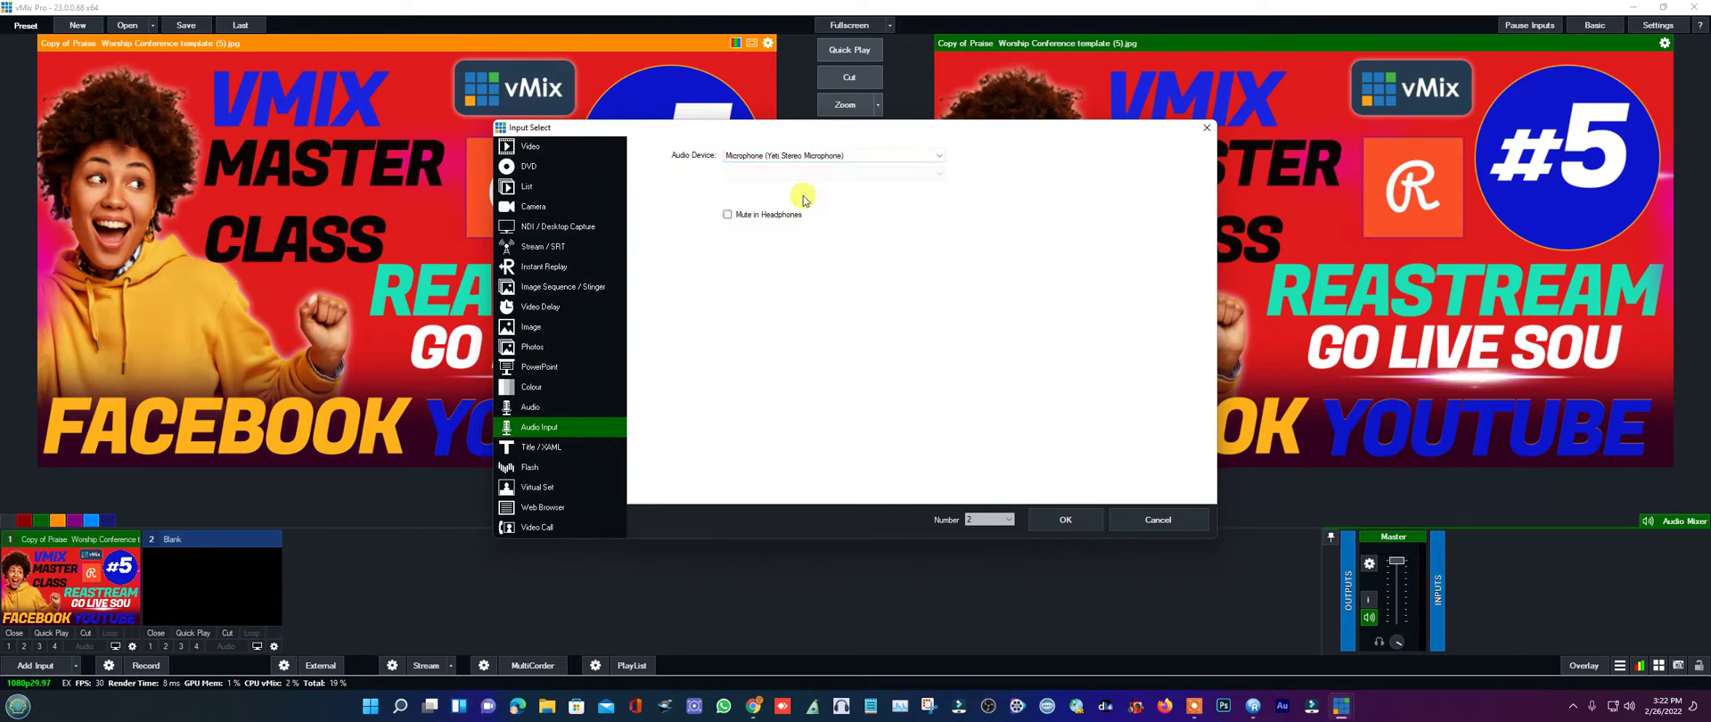
left_click(727, 214)
left_click(1043, 521)
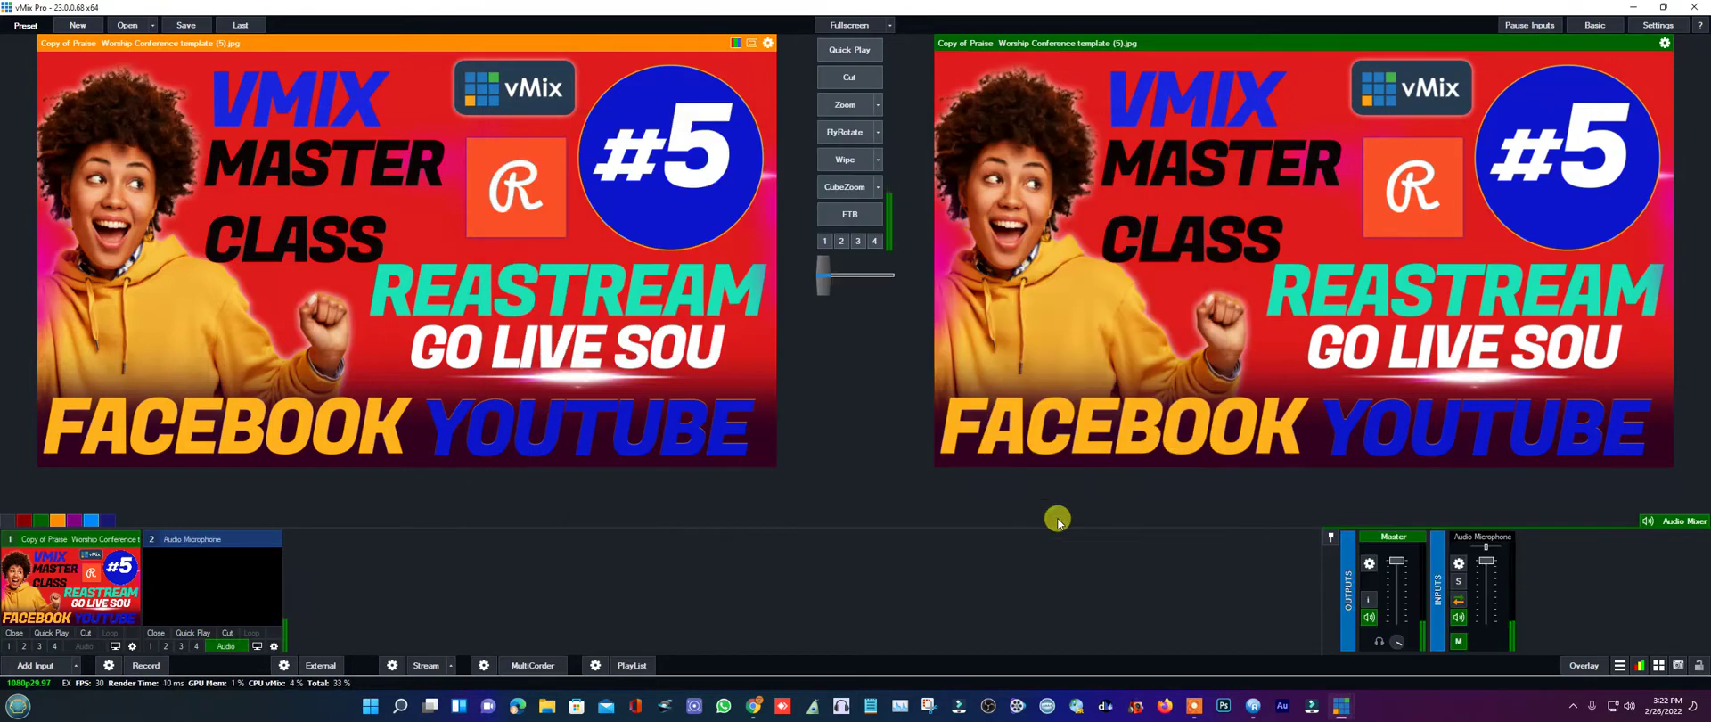
left_click_drag(1397, 642, 1396, 667)
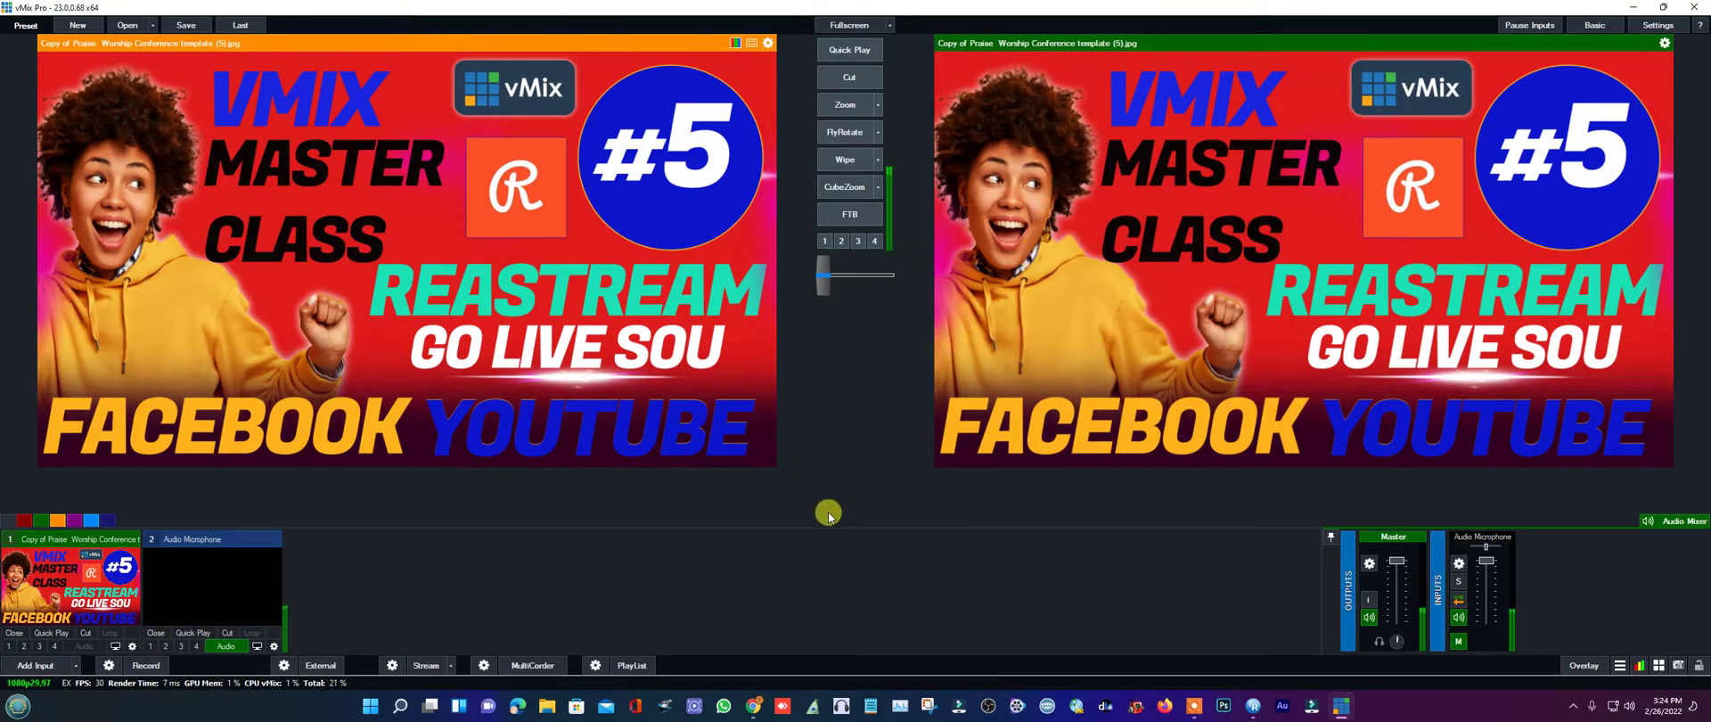
- Switch to Google Chrome and bring up the Restream welcome page
mouse_move(753, 711)
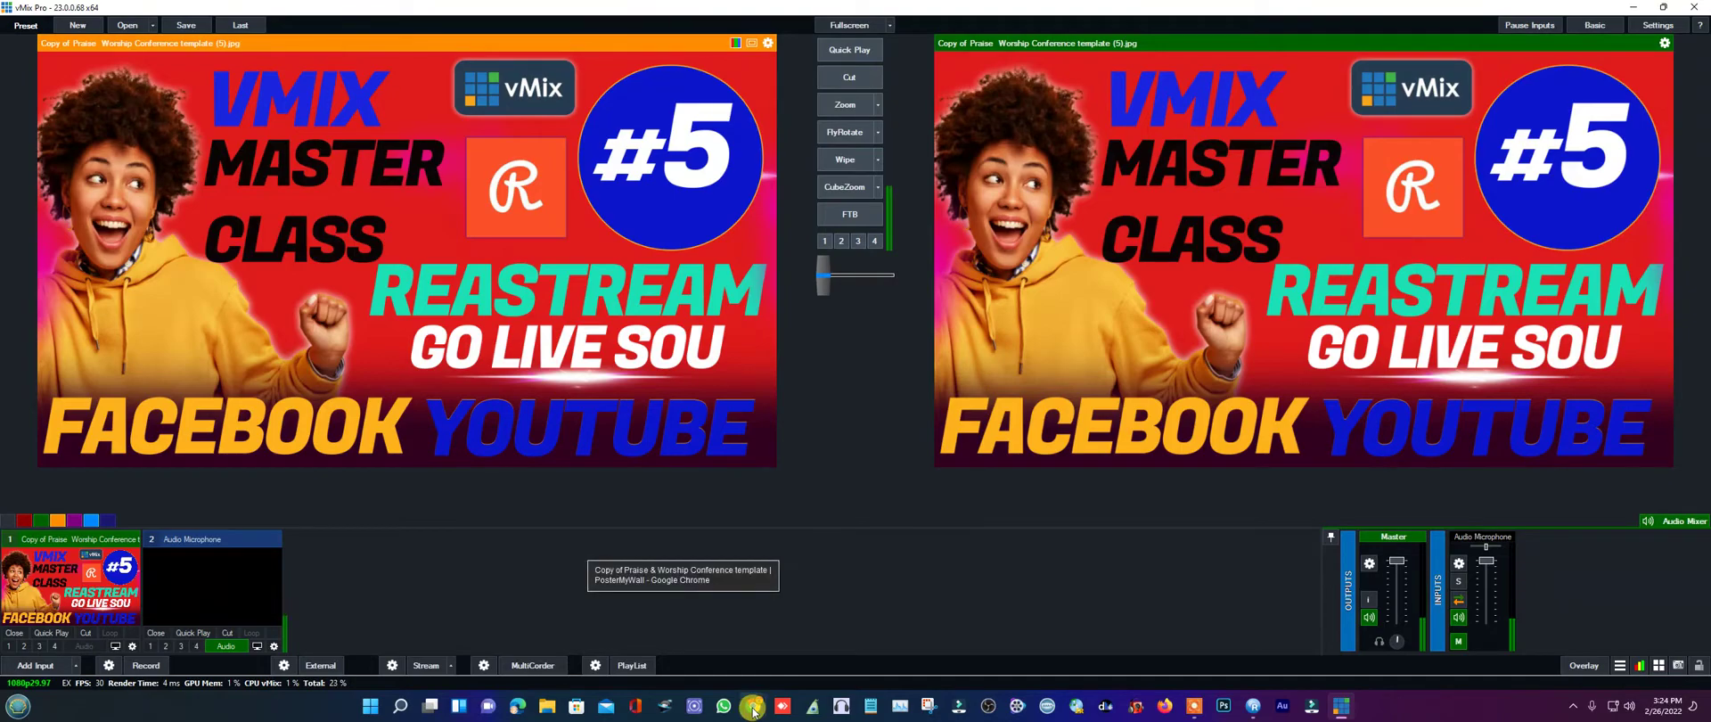
left_click(820, 657)
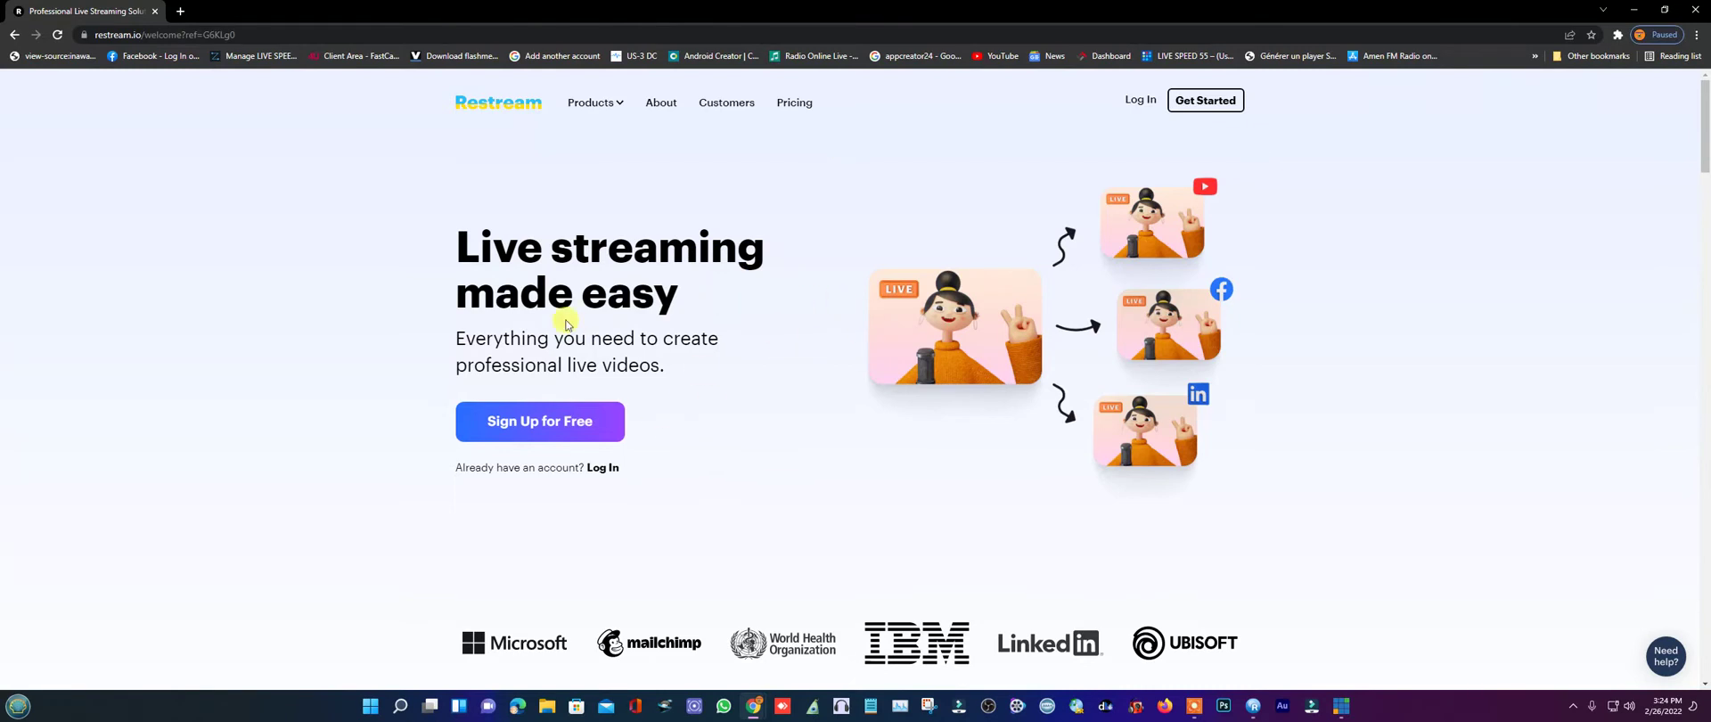
left_click(181, 10)
left_click(228, 32)
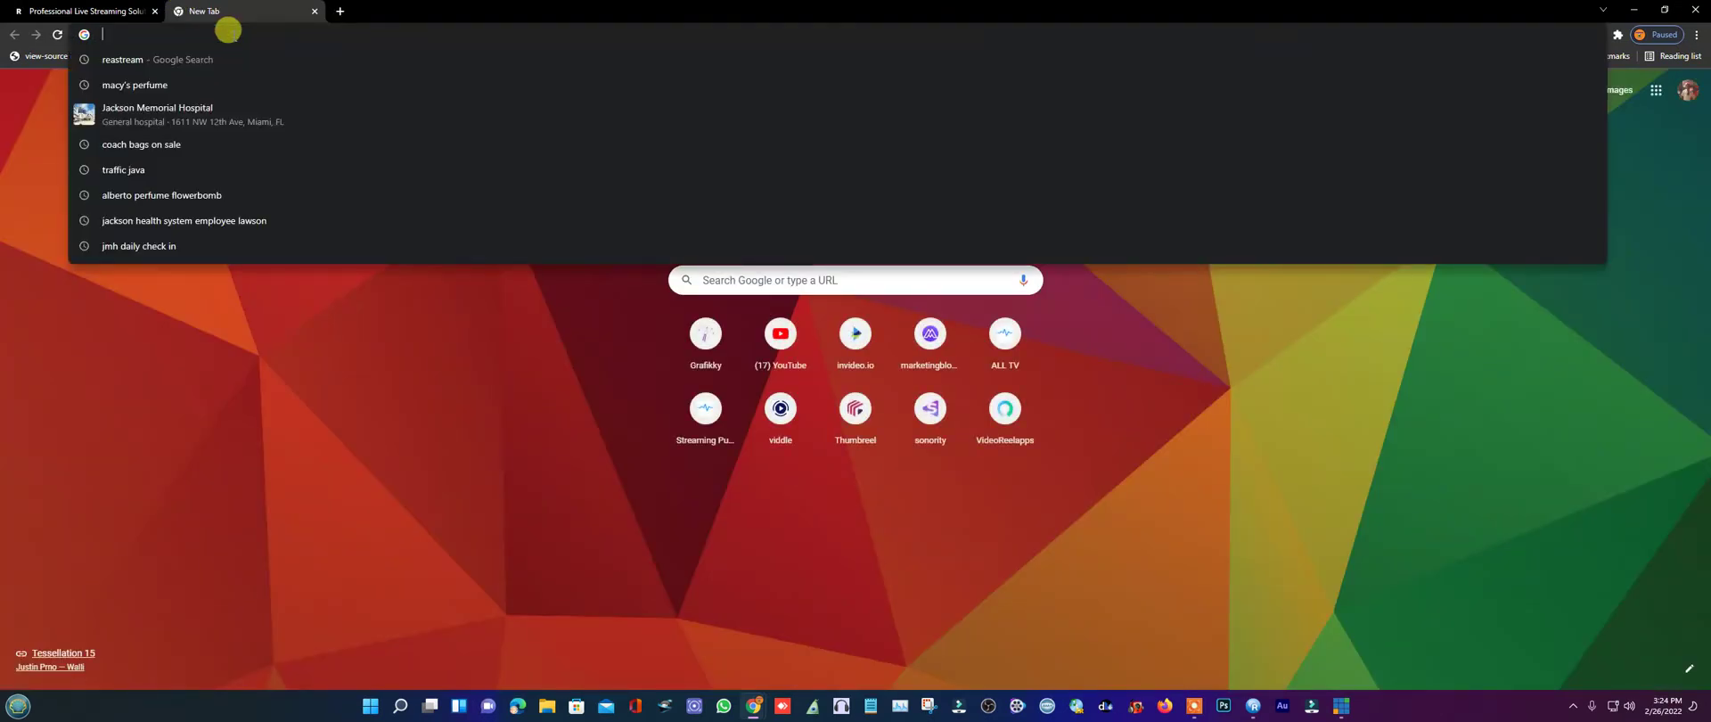
type("WWW")
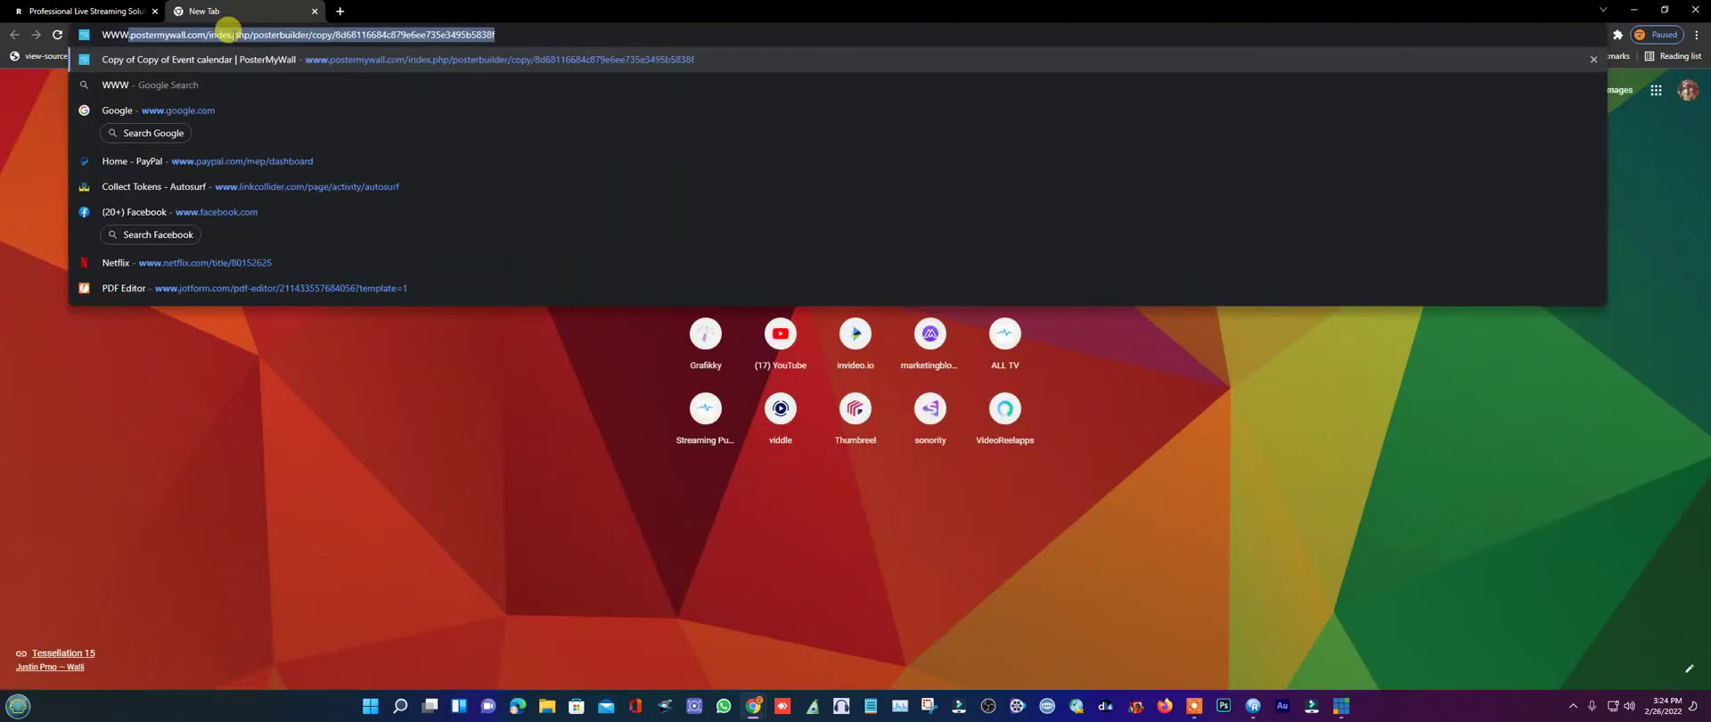
type(".TRINITY")
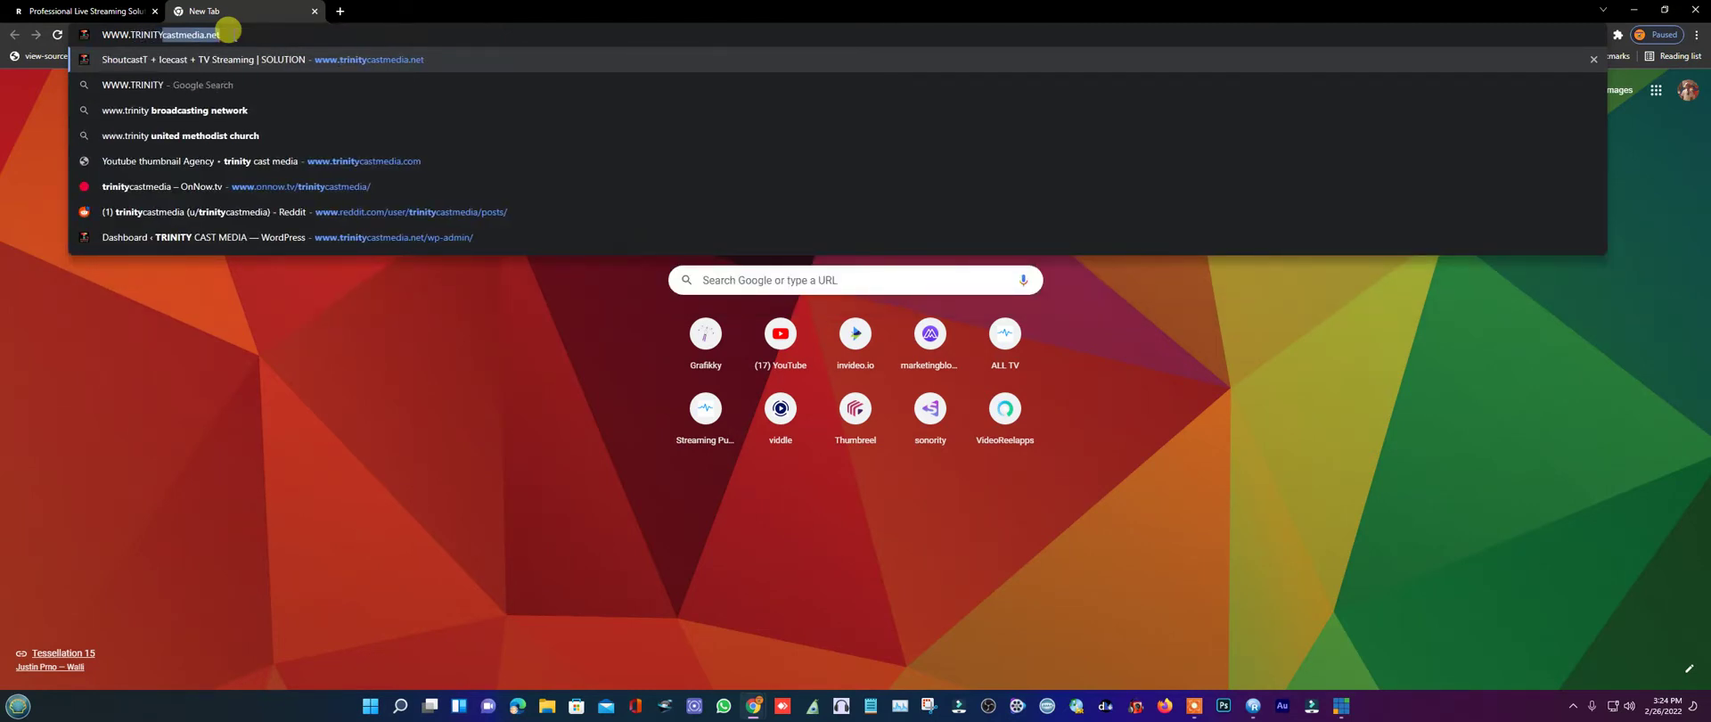
type("C")
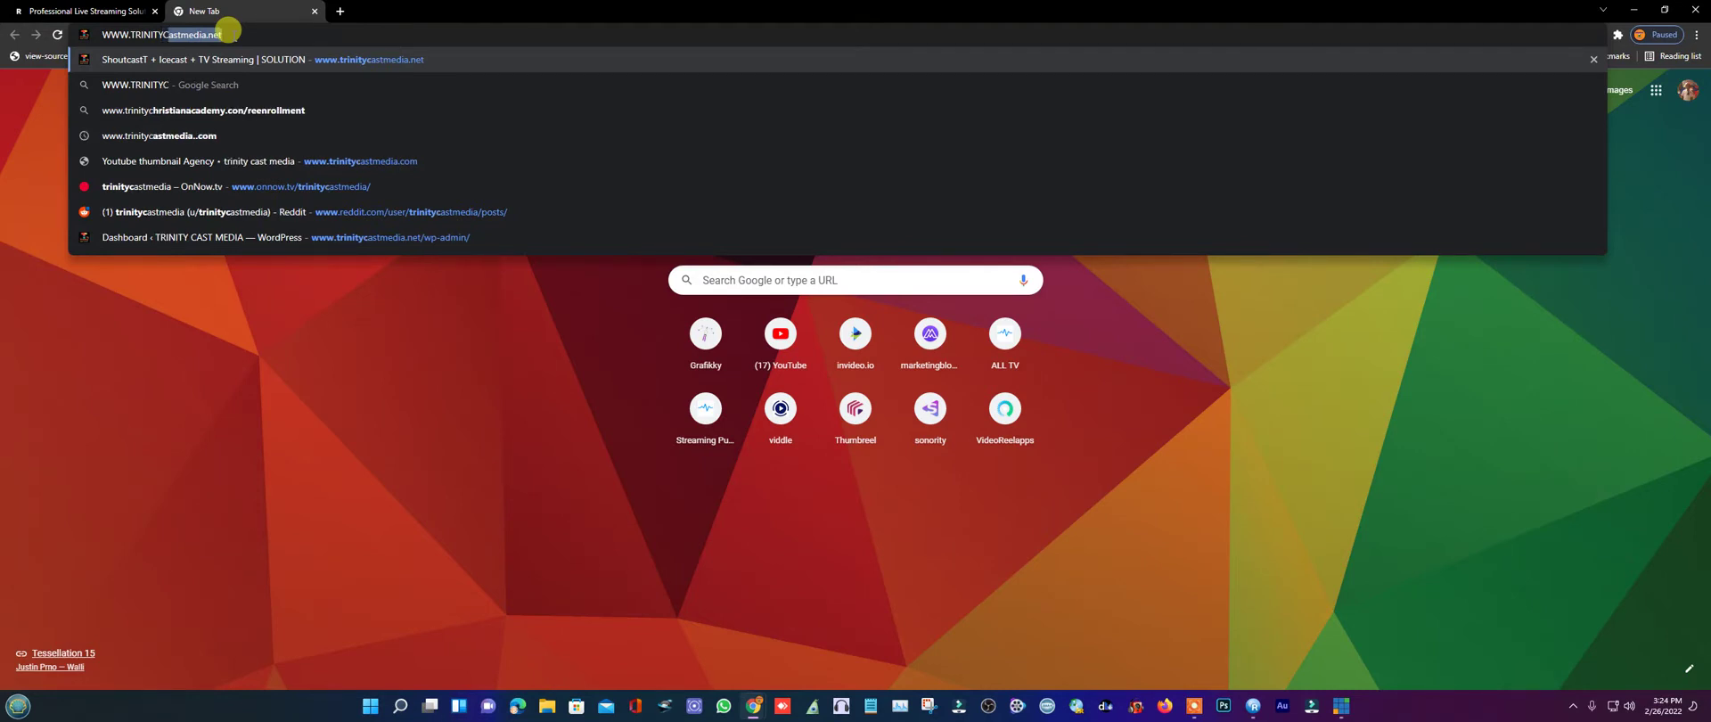
type("AS")
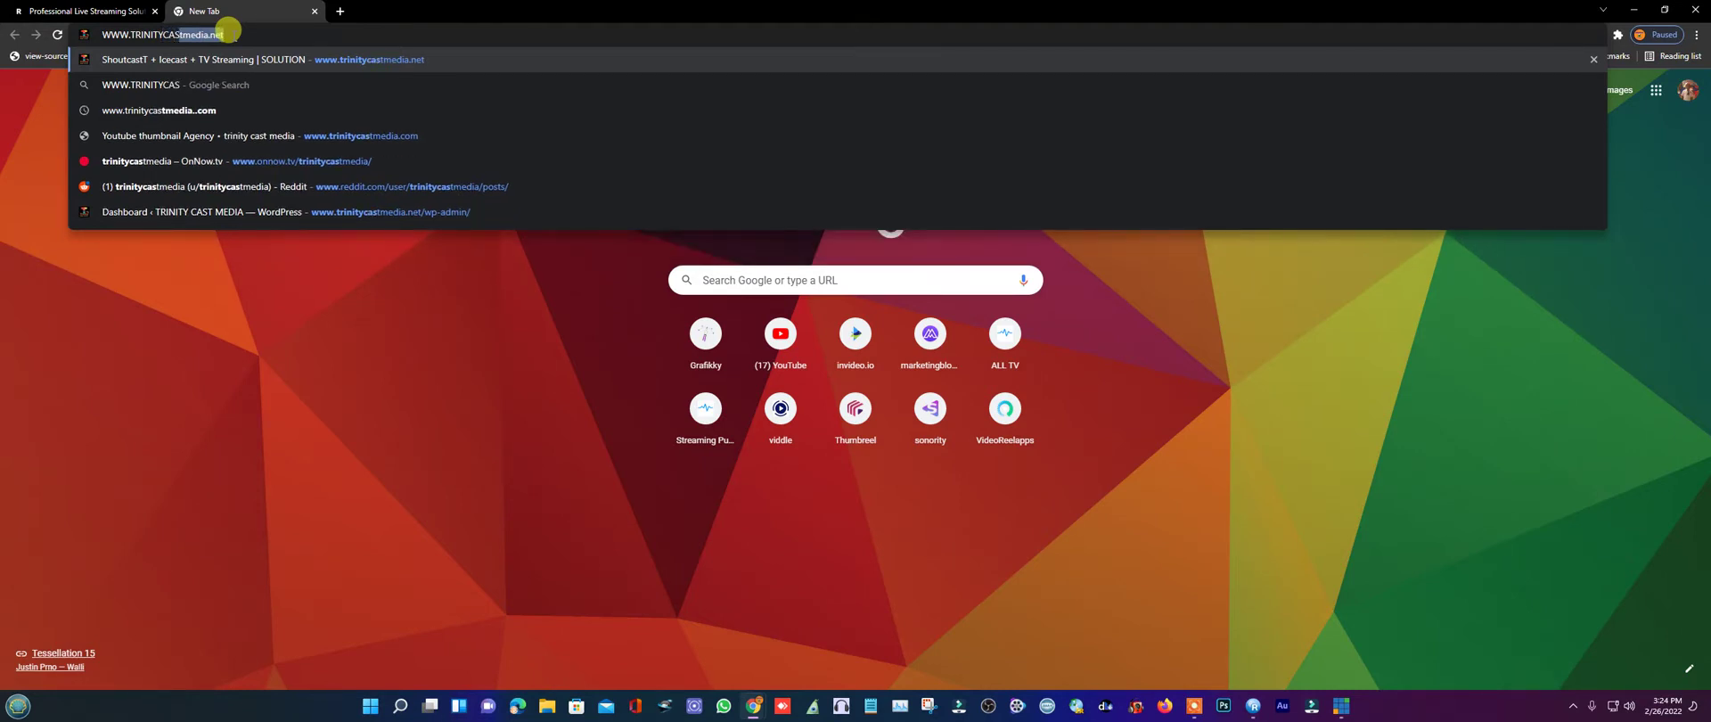
type("M")
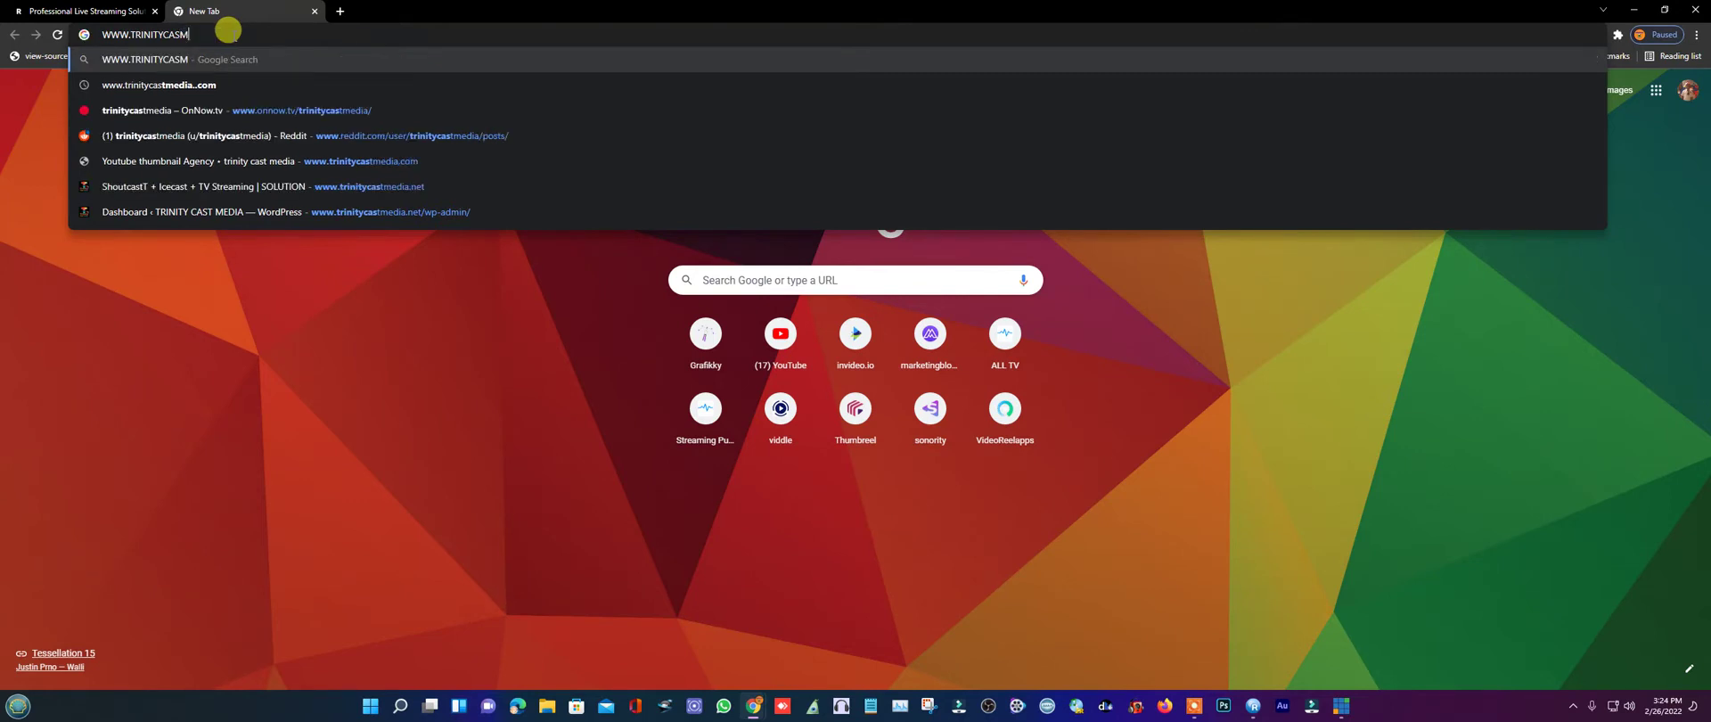
type("EDIA")
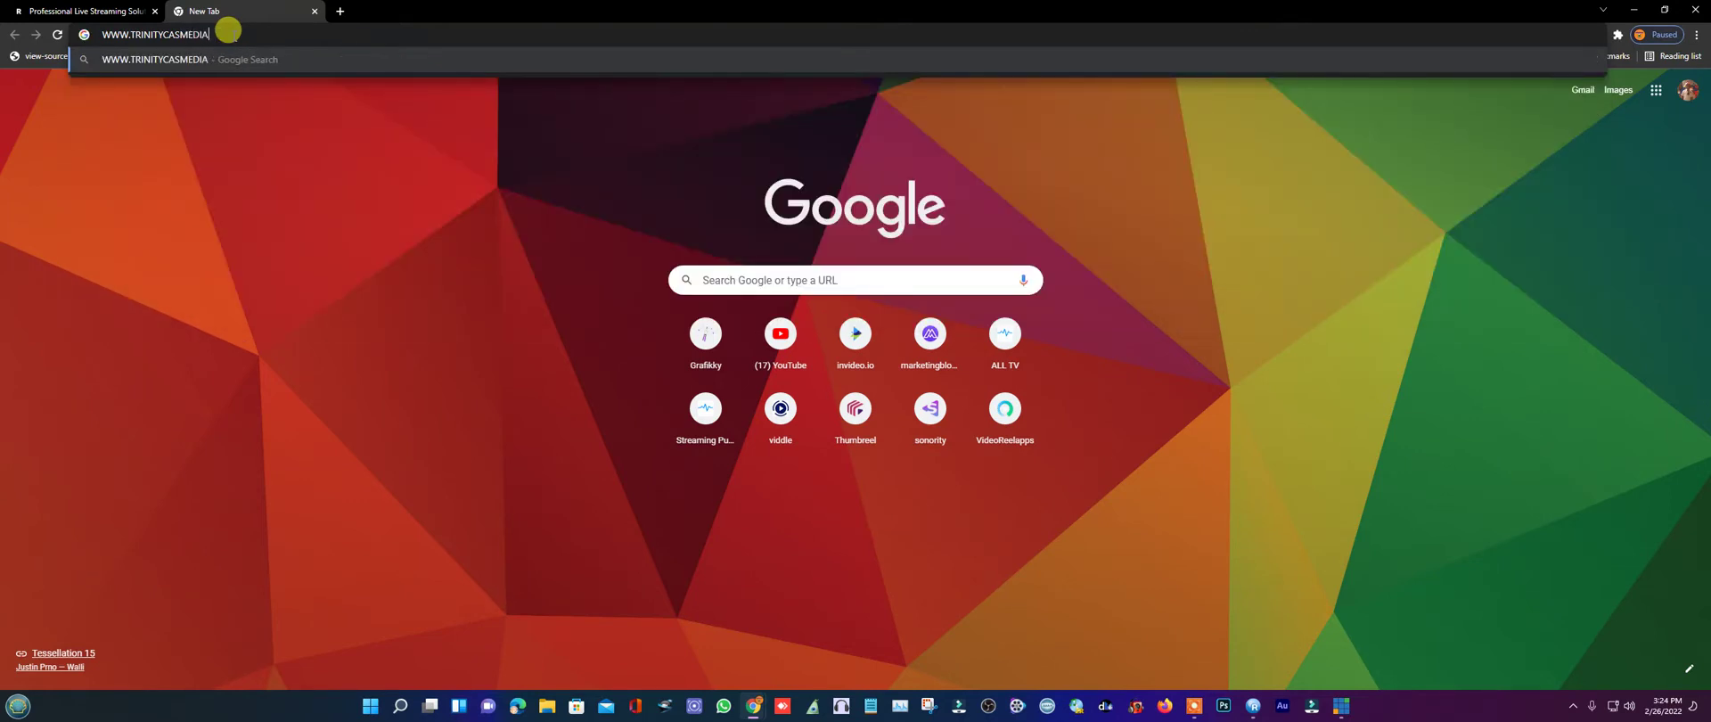
type(".com")
key("Return")
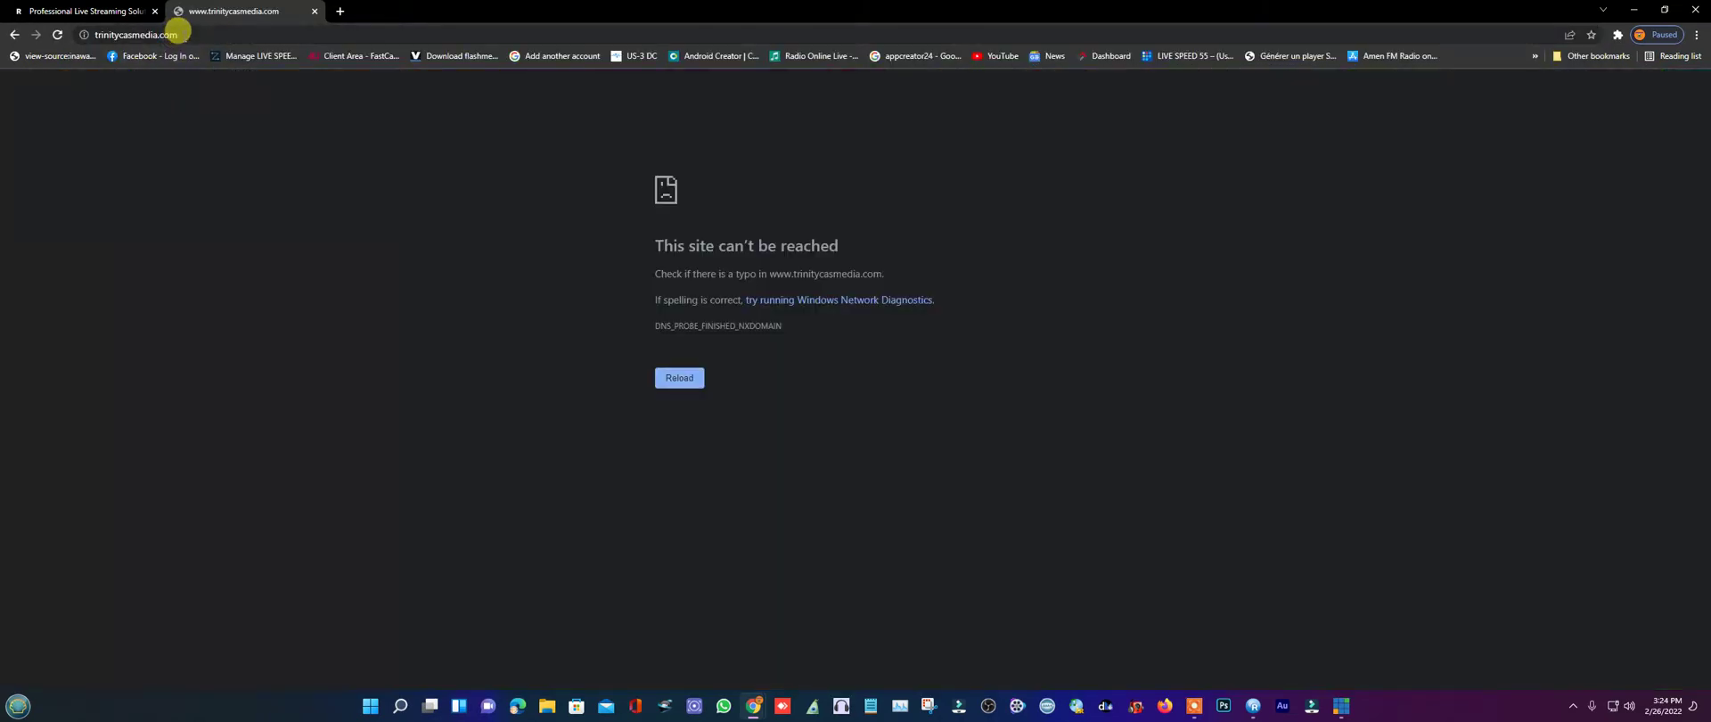
left_click(177, 34)
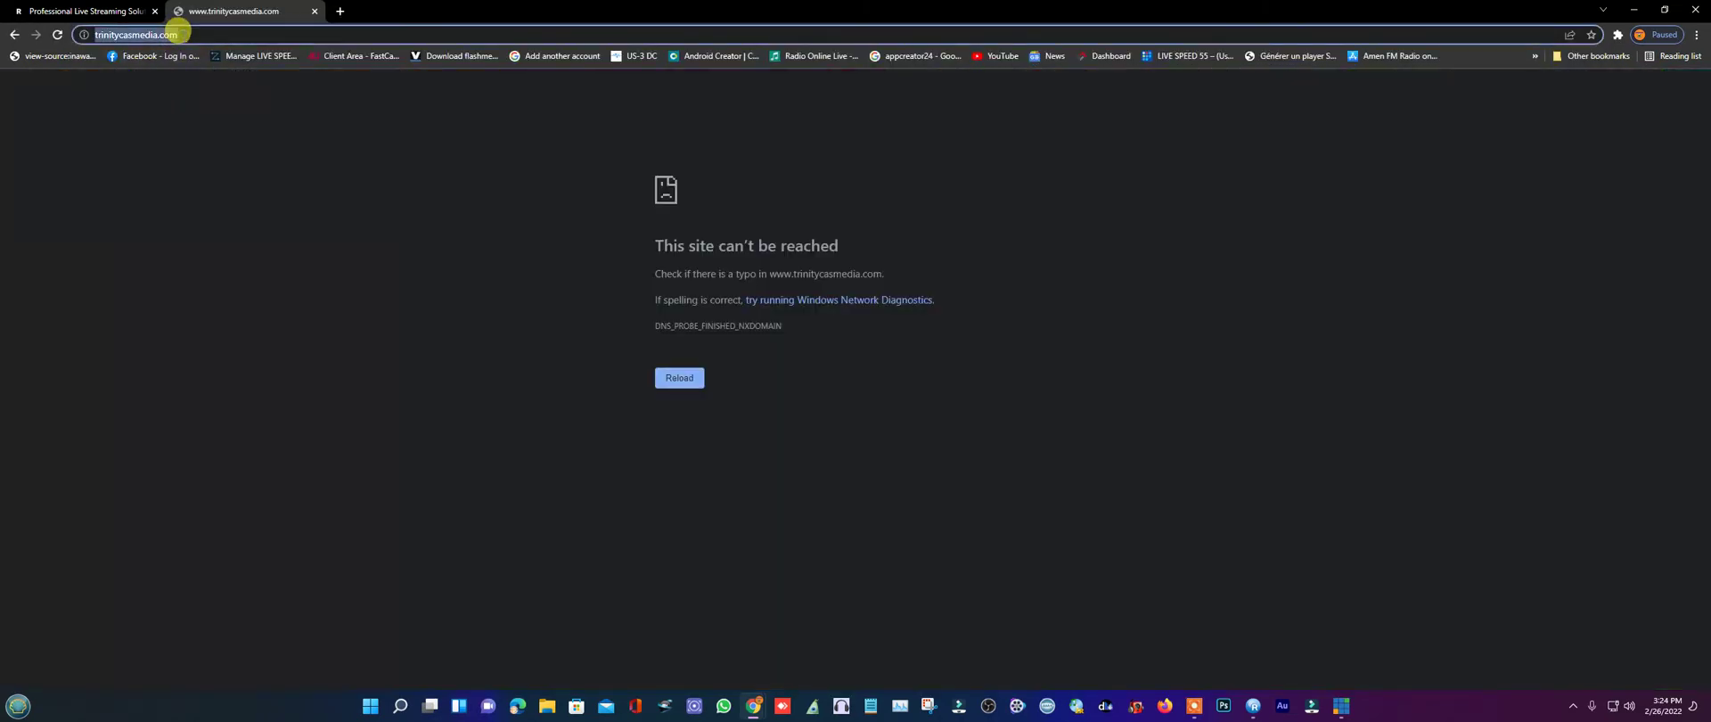
left_click(130, 35)
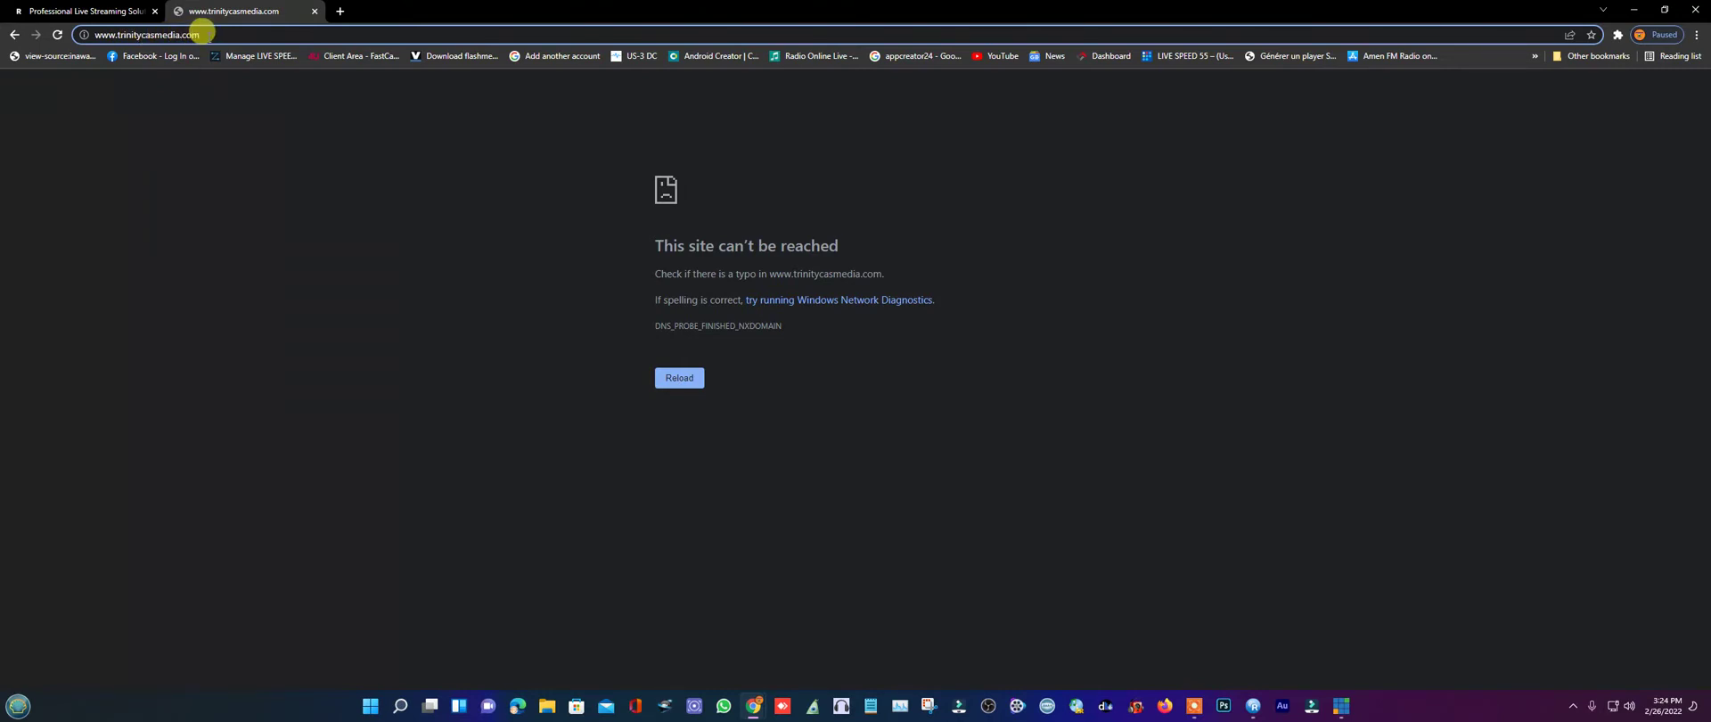
left_click_drag(202, 34, 179, 34)
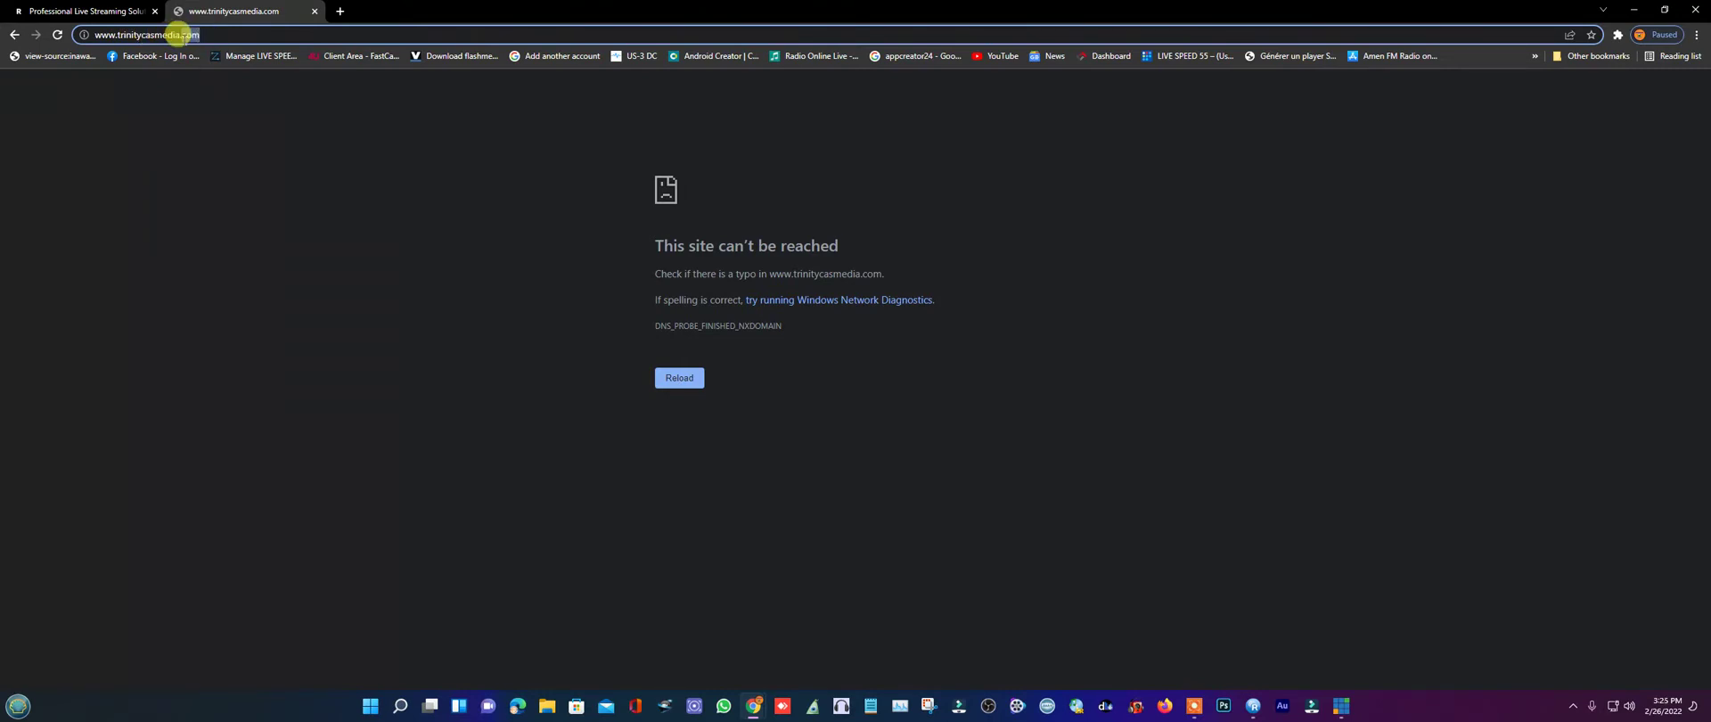
- Return to the Restream welcome page and review its feature sections, such as chat, events and analytics
left_click(98, 11)
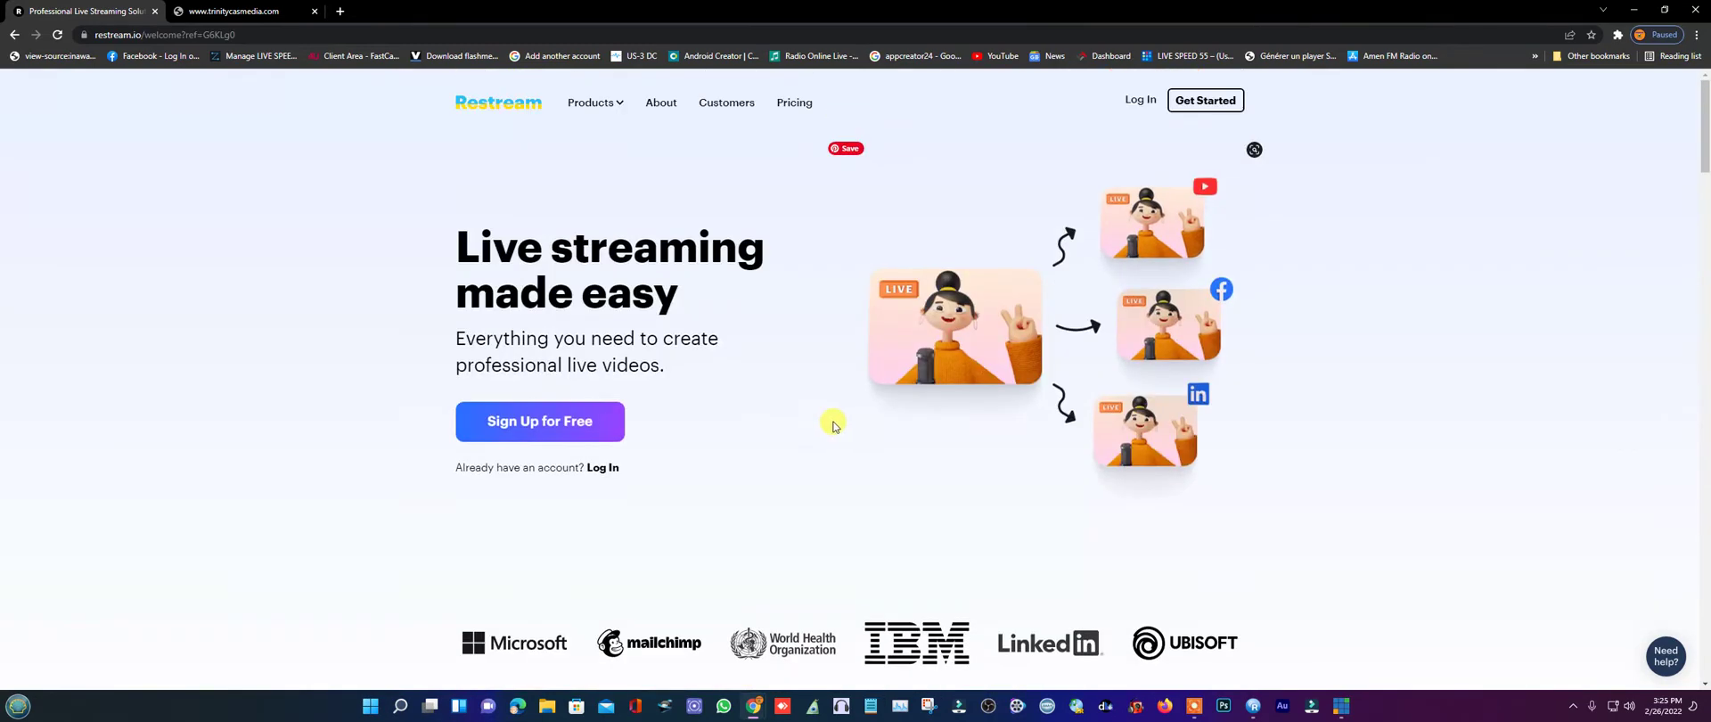
scroll(941, 290, "down", 8)
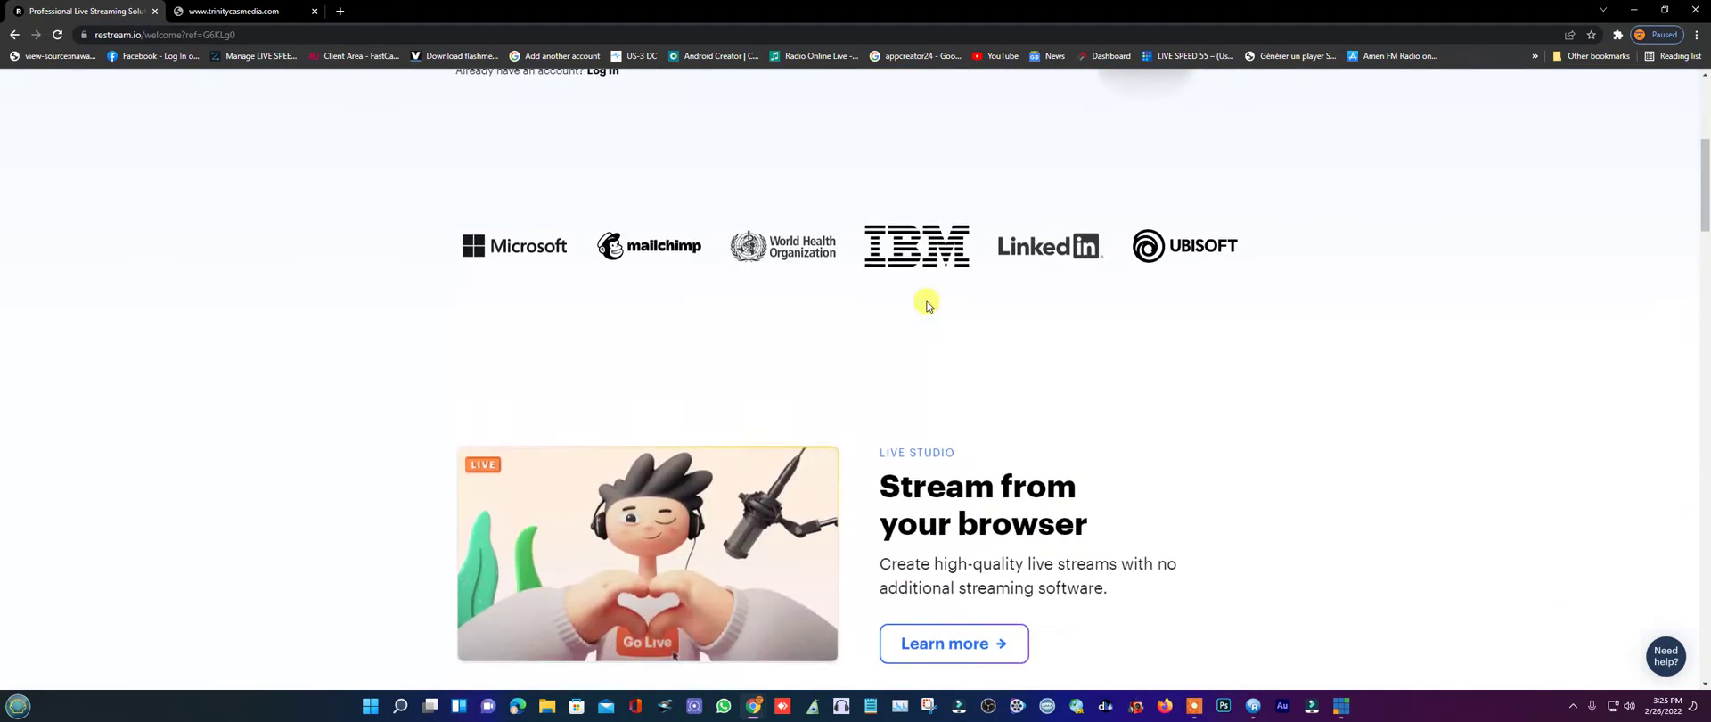
scroll(927, 310, "down", 11)
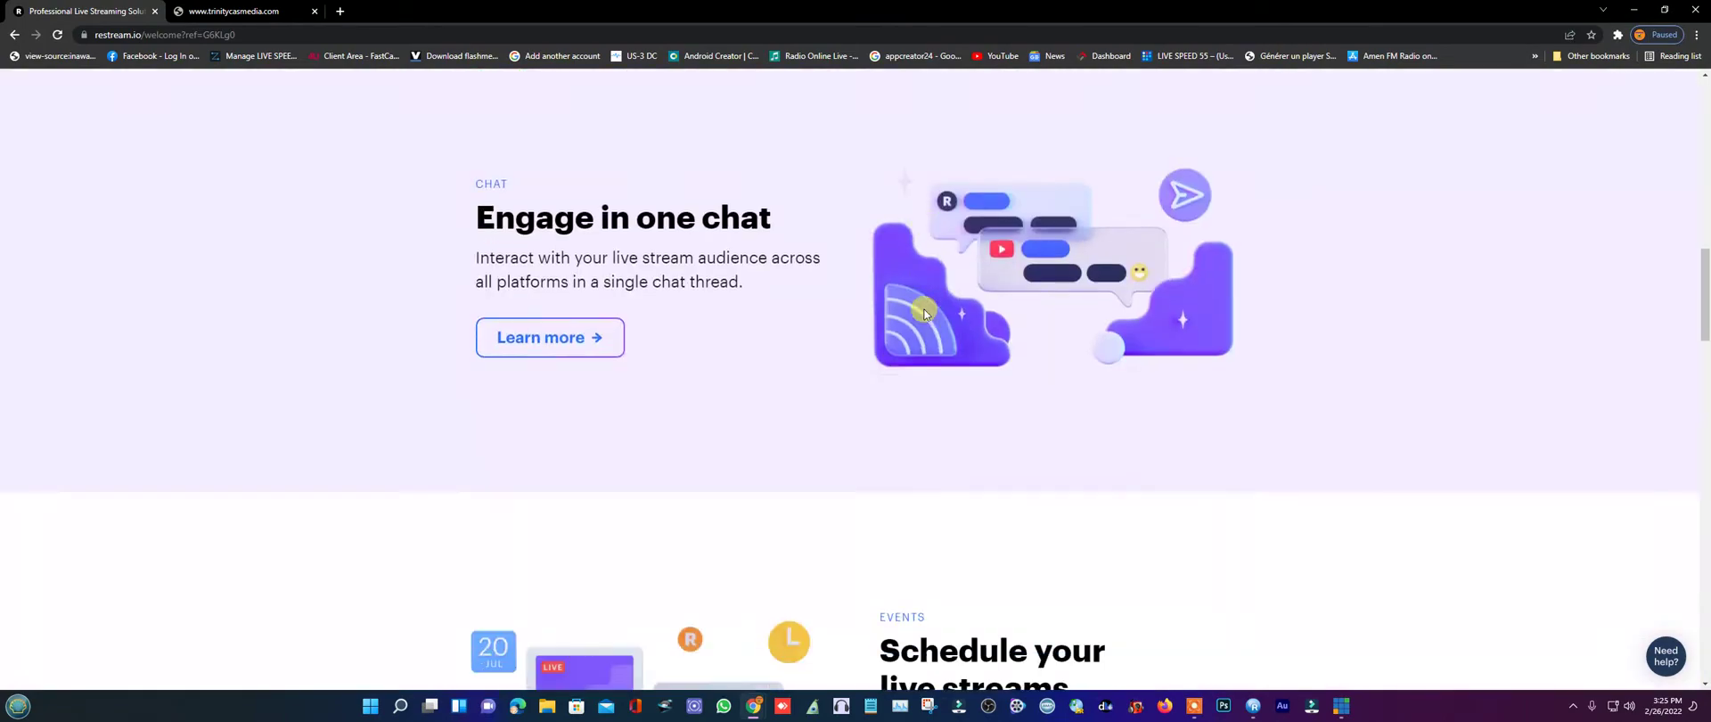
scroll(924, 313, "down", 15)
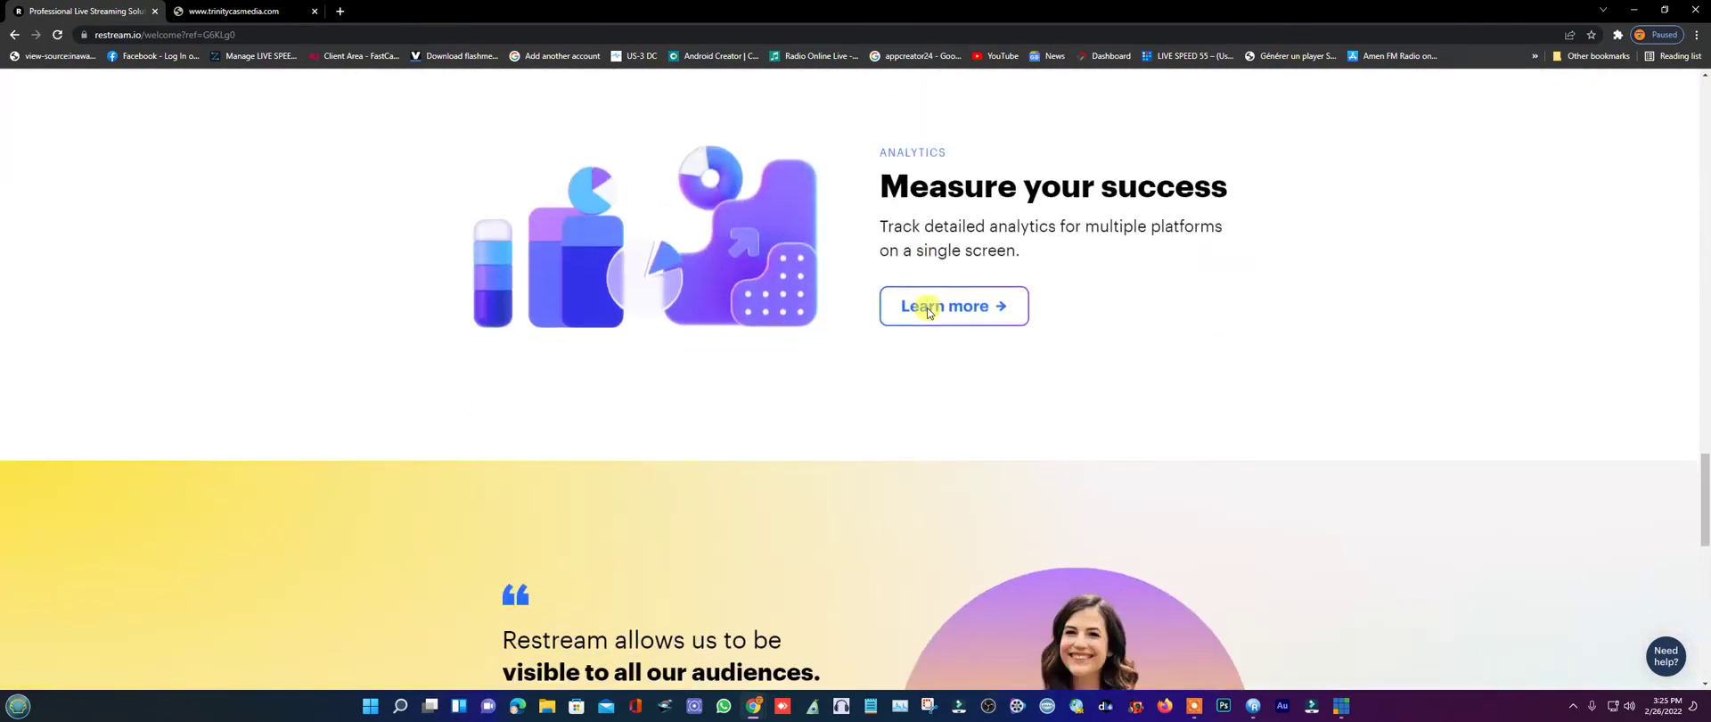
scroll(887, 372, "up", 18)
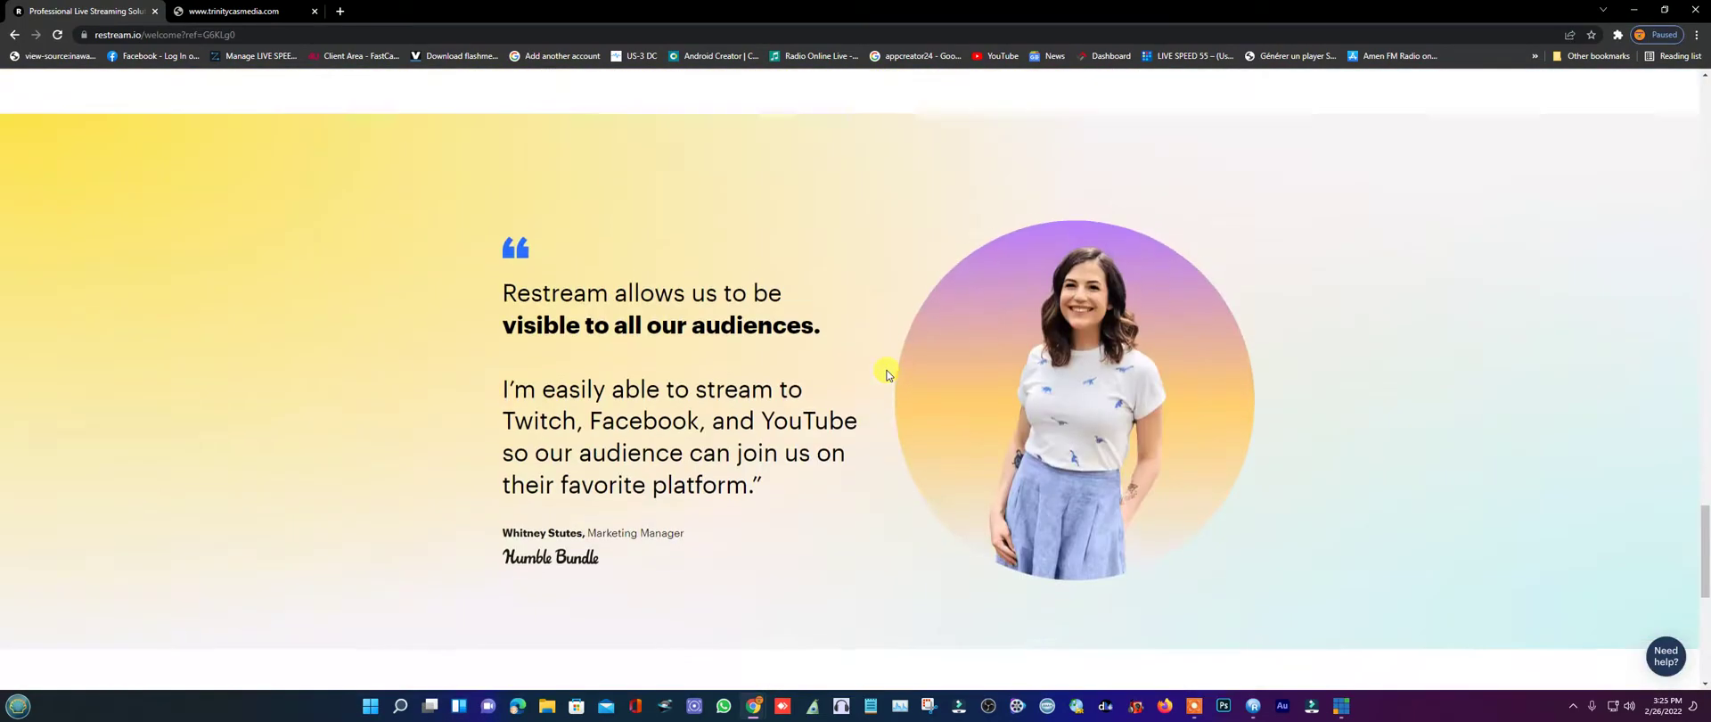
scroll(887, 373, "up", 12)
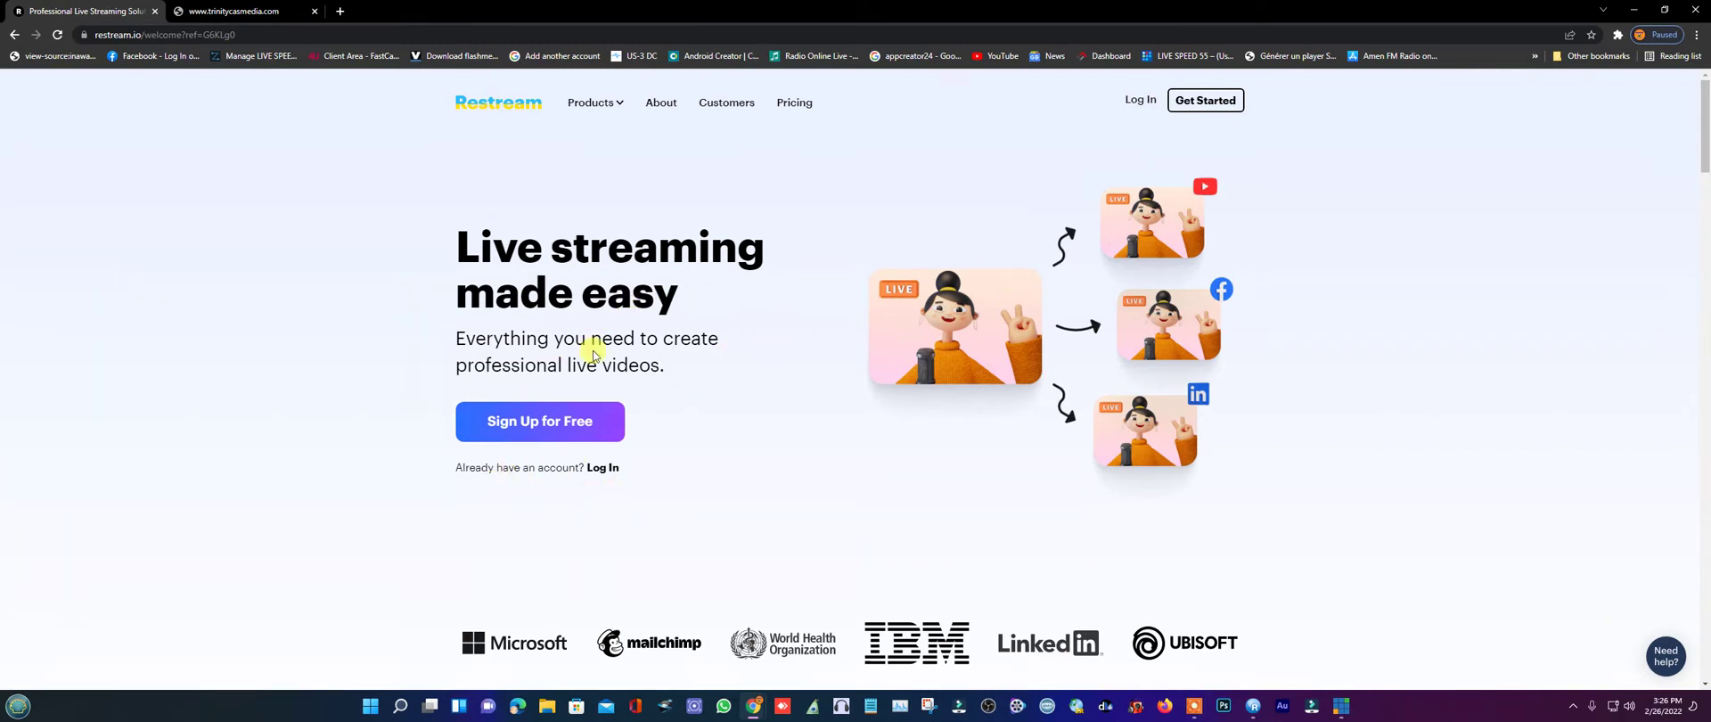
- Sign up for a free Restream account through Google with another account, supplying its e-mail and account password
left_click(547, 427)
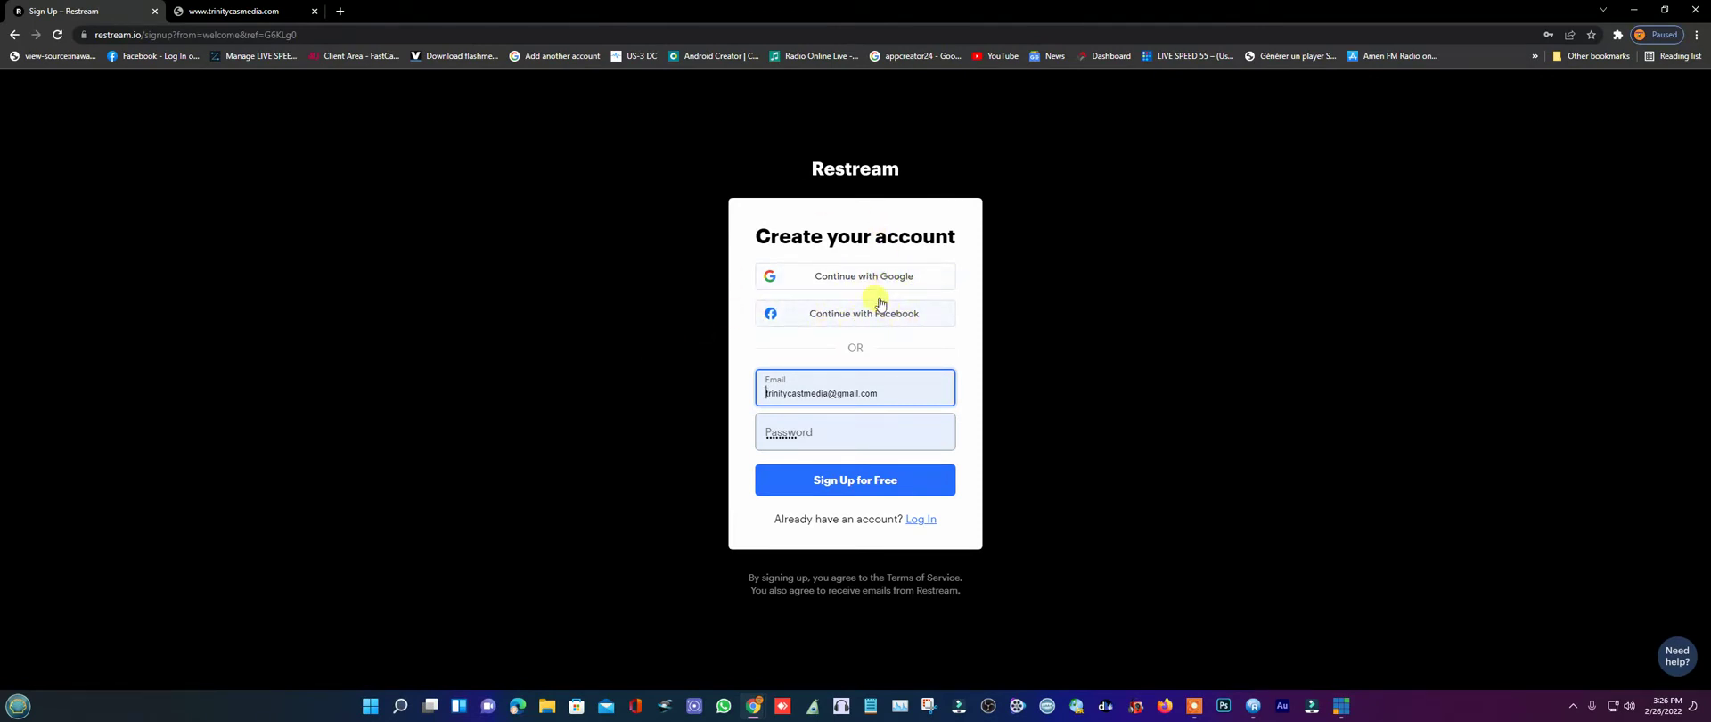
left_click(857, 278)
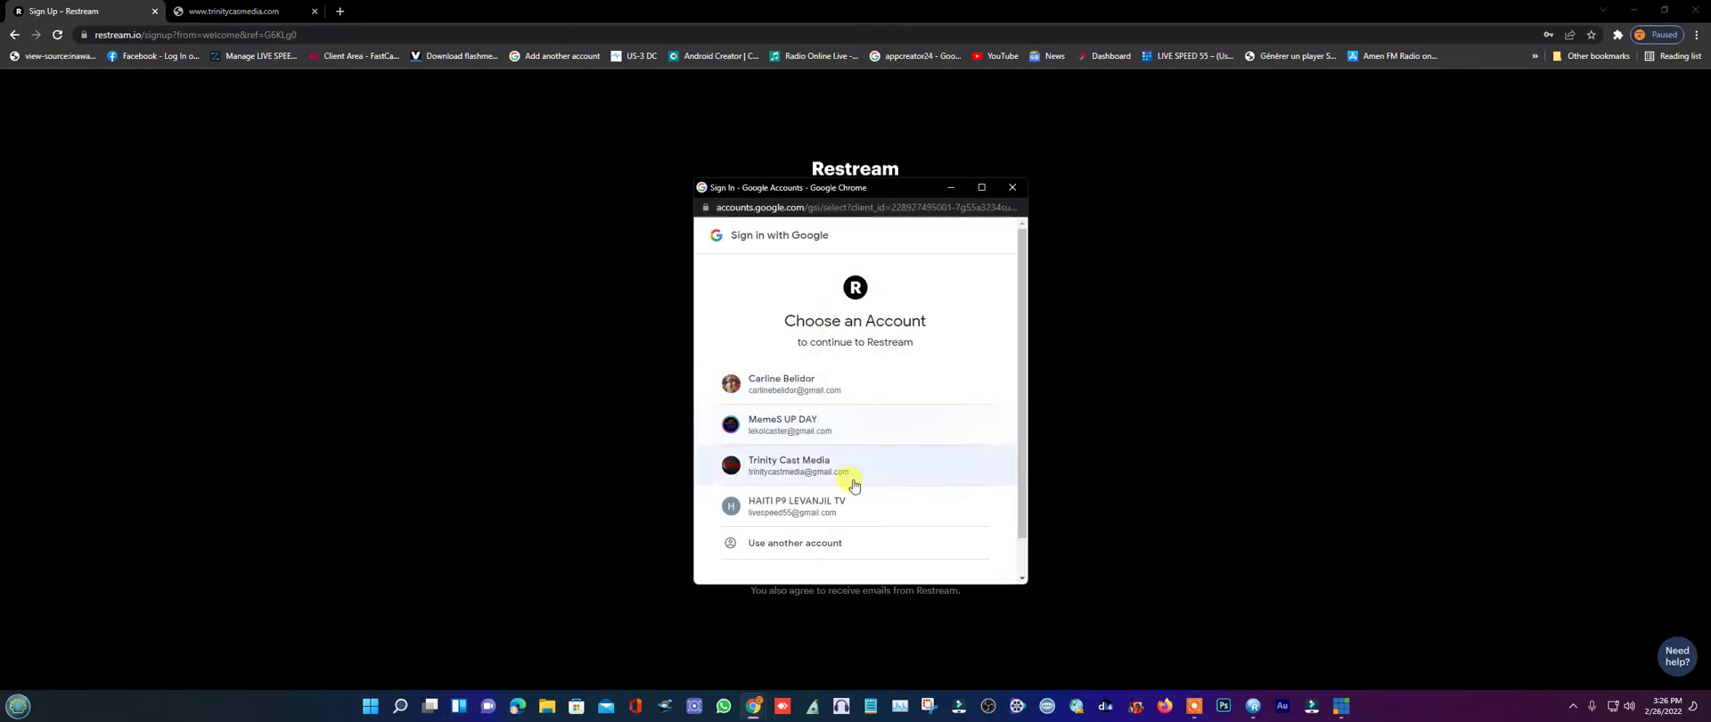
scroll(849, 483, "down", 1)
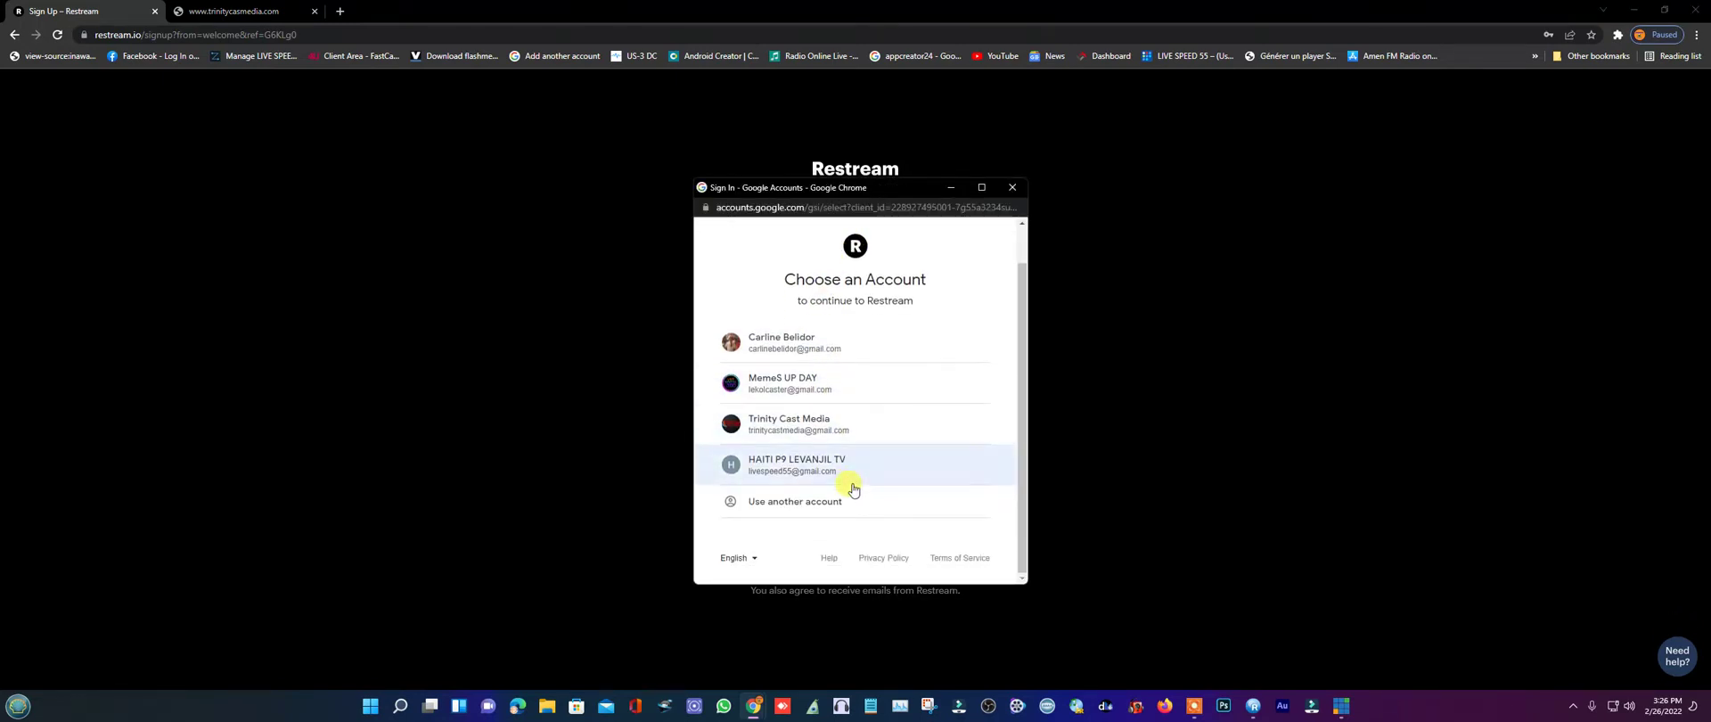
left_click(808, 506)
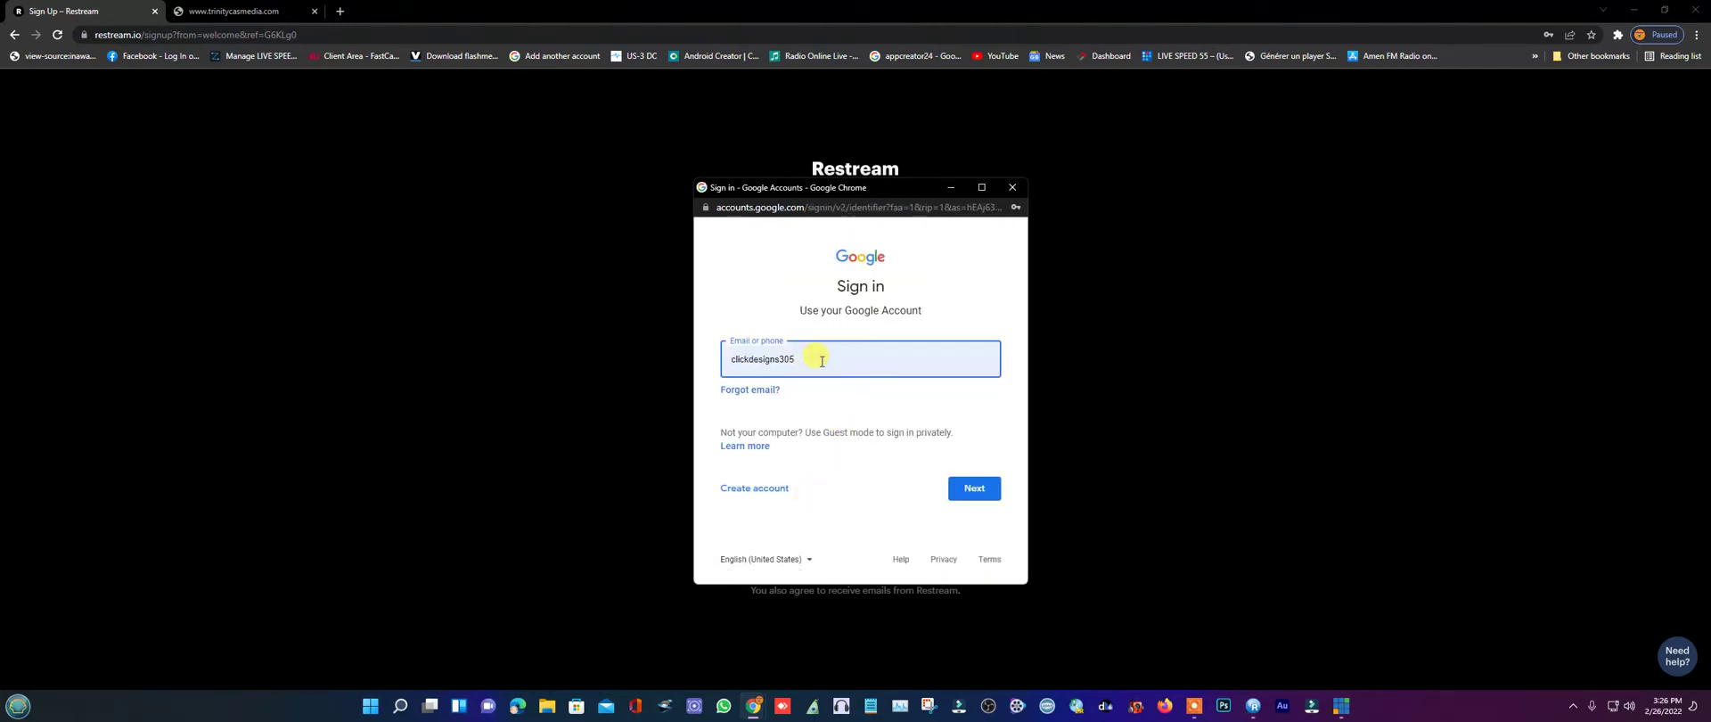
left_click(972, 488)
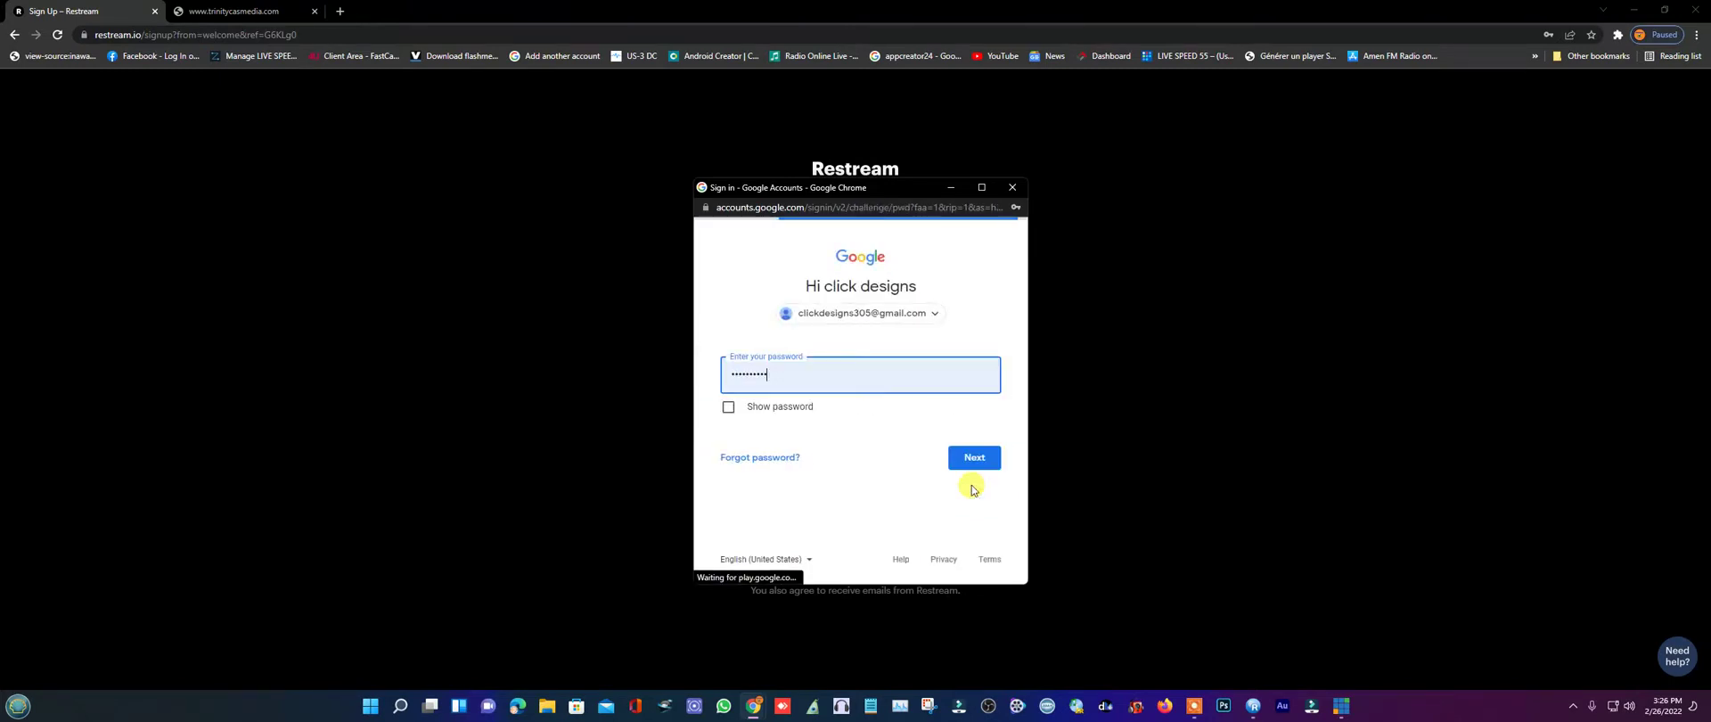
left_click(981, 461)
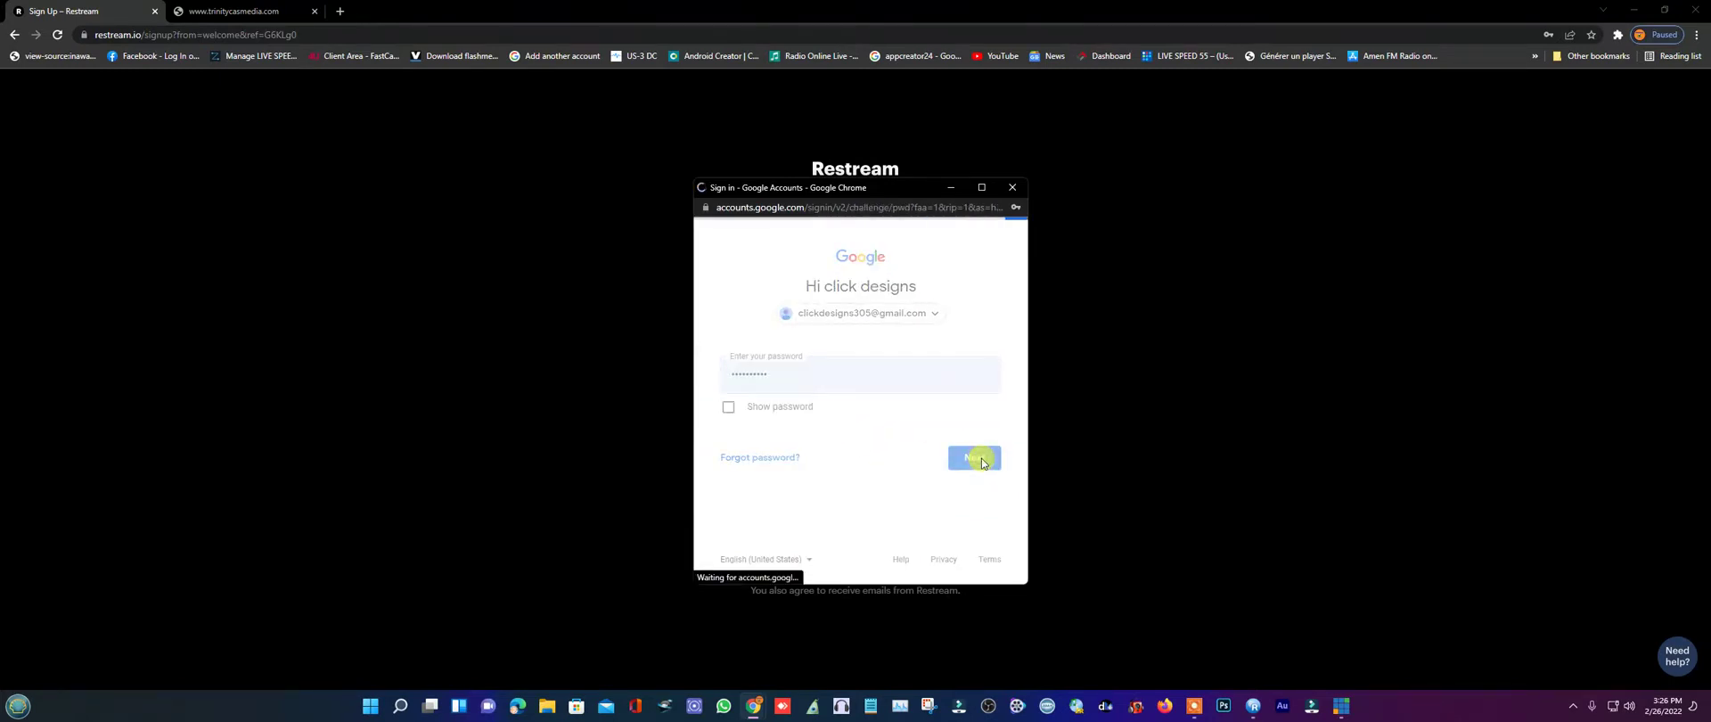
left_click(964, 469)
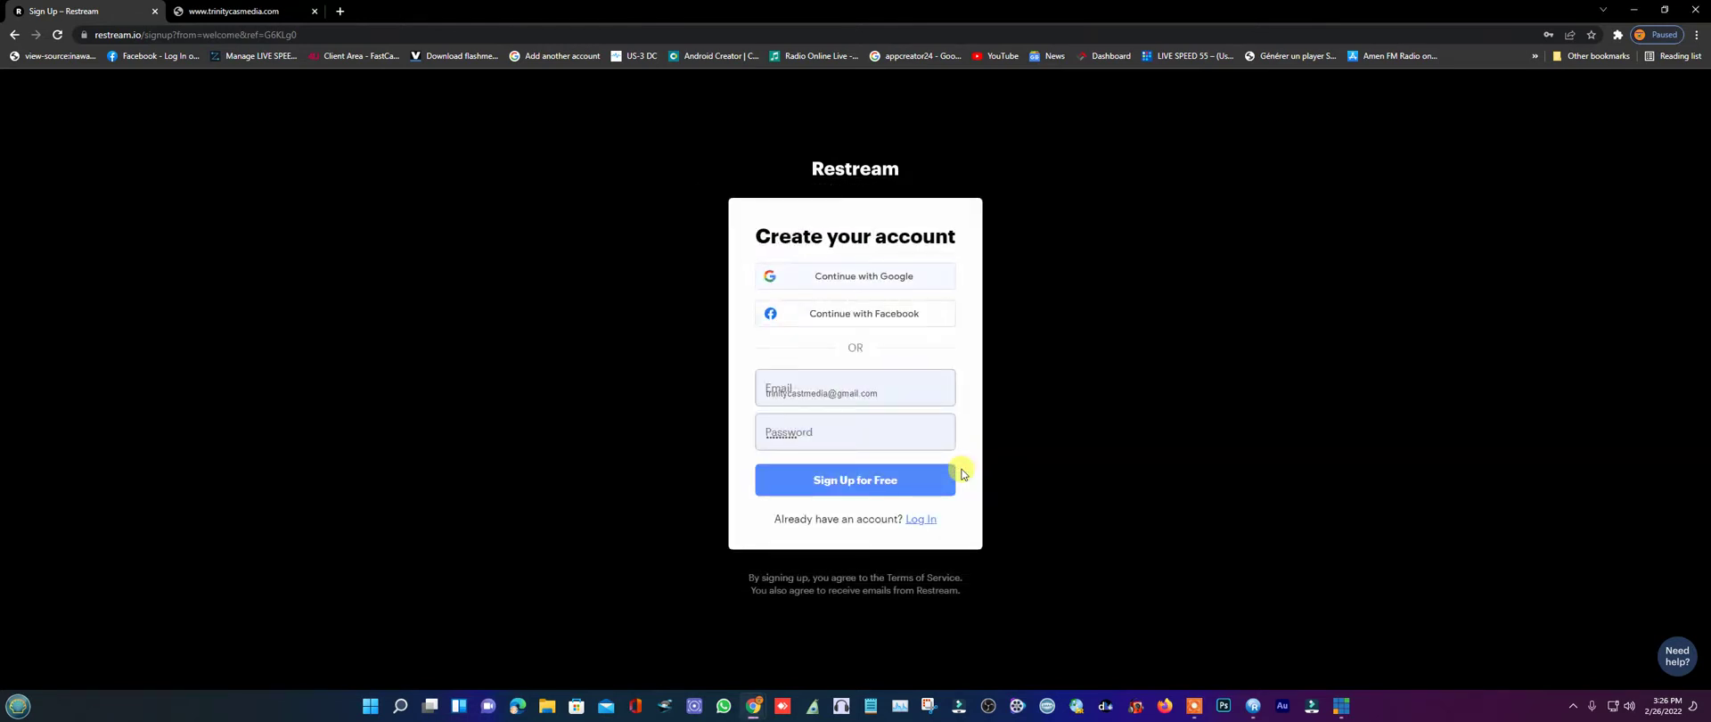
left_click(859, 486)
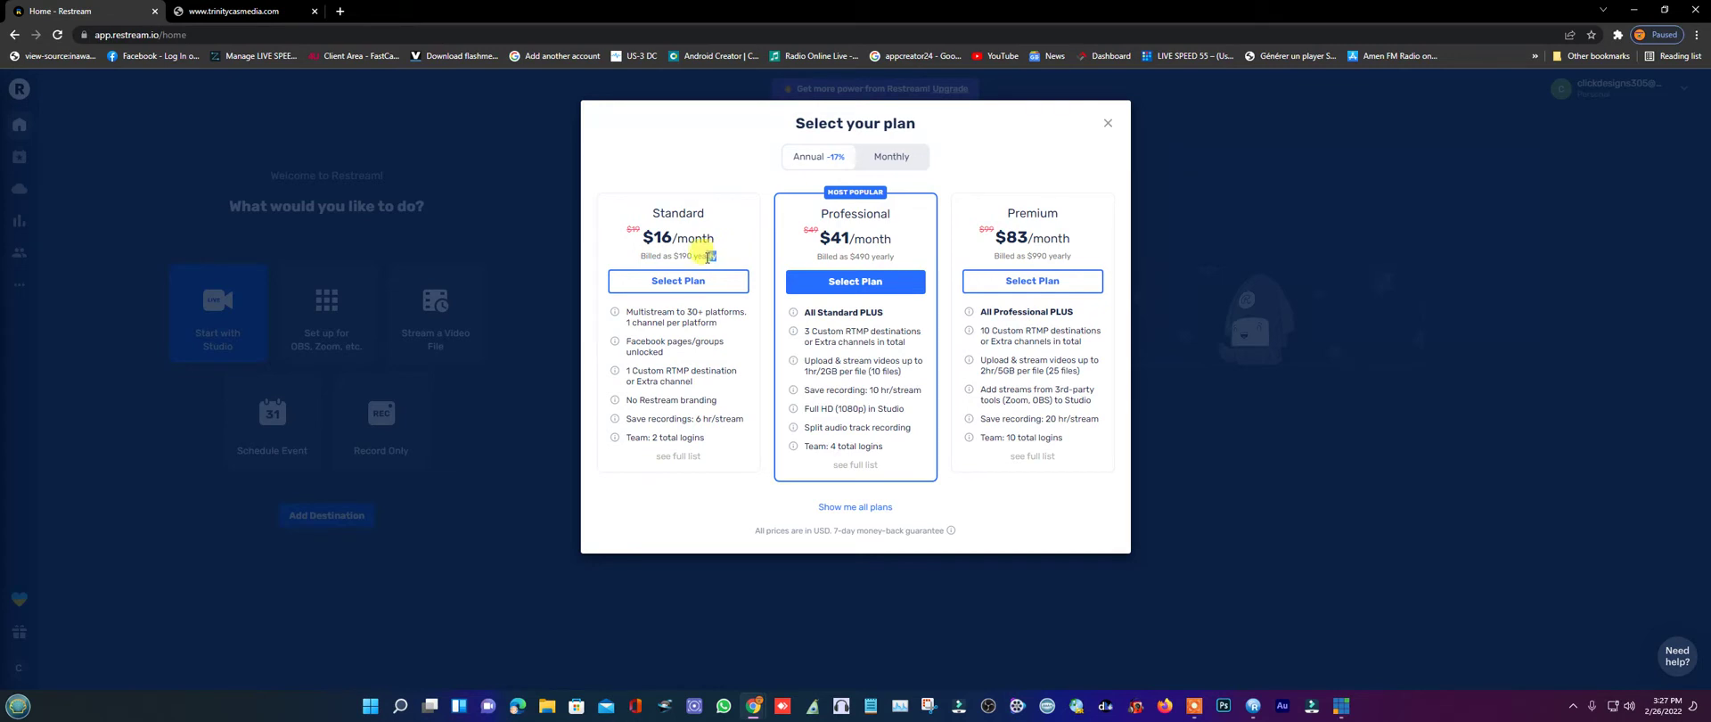
- Examine the Standard plan's yearly price, and switch the plan comparison to monthly billing
left_click_drag(707, 257, 671, 255)
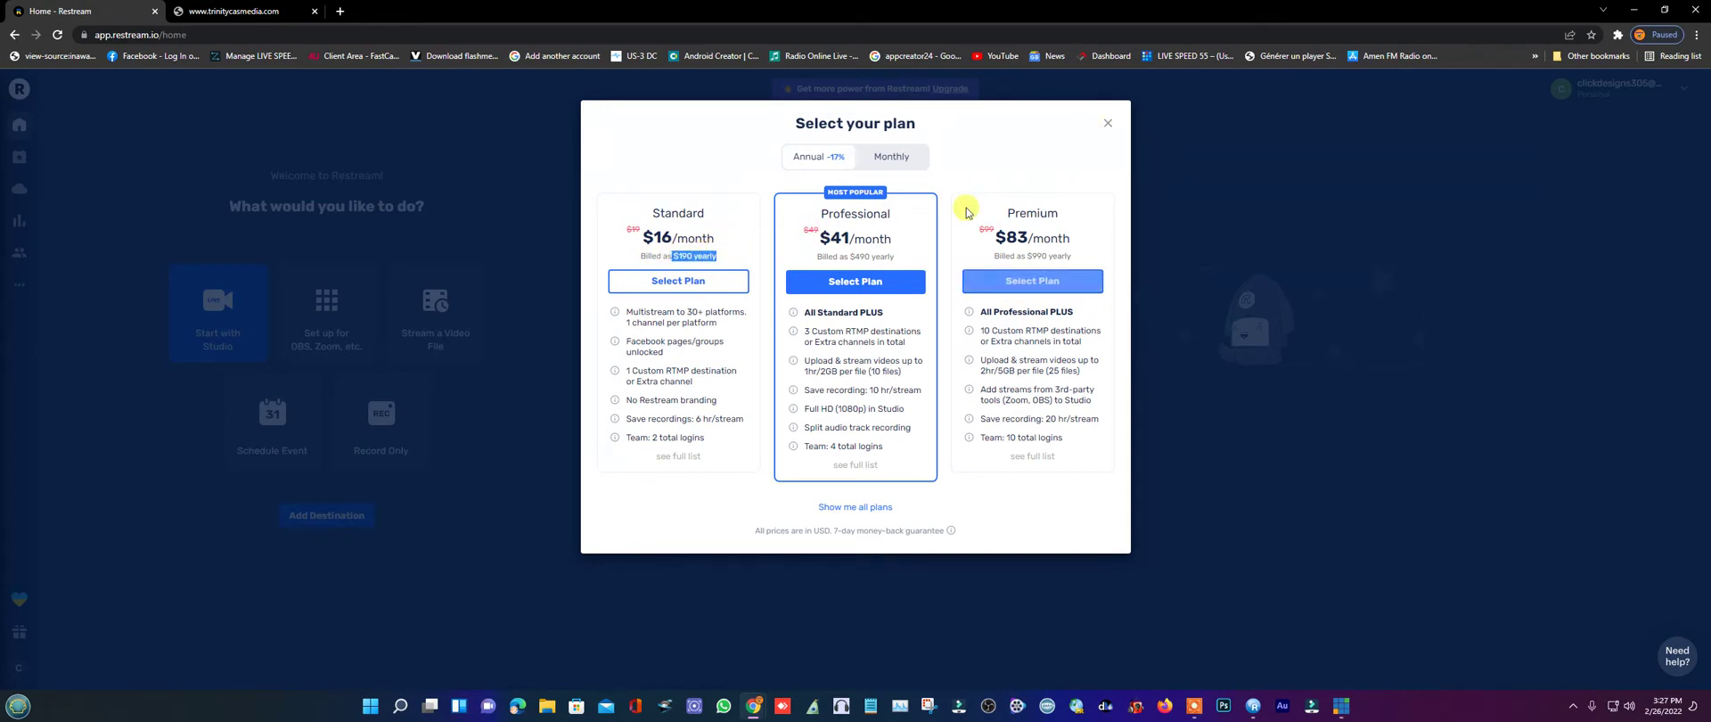
left_click(894, 161)
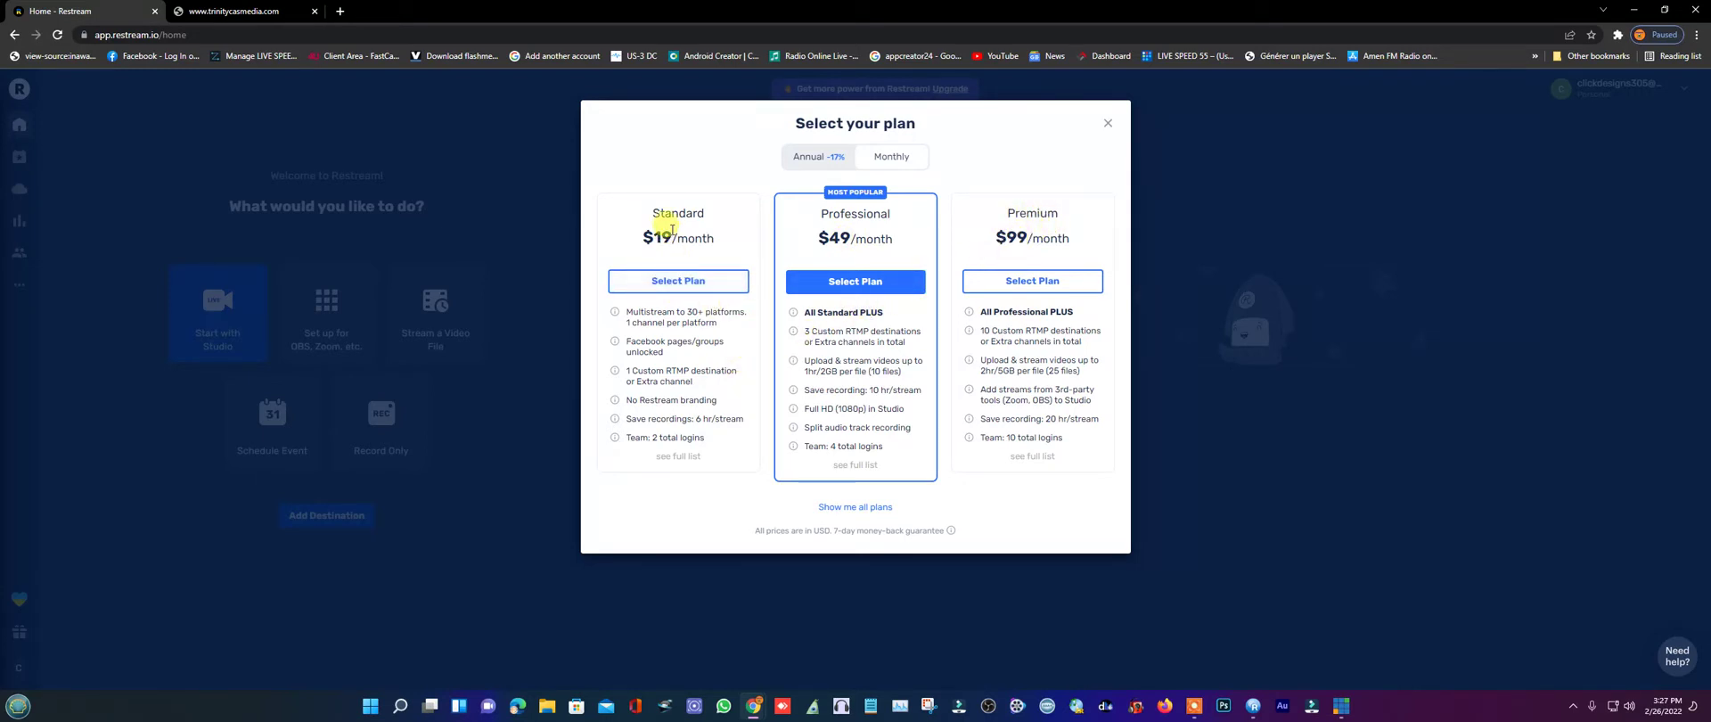
- Switch the plan comparison back to annual billing and close the plan selection
left_click(813, 156)
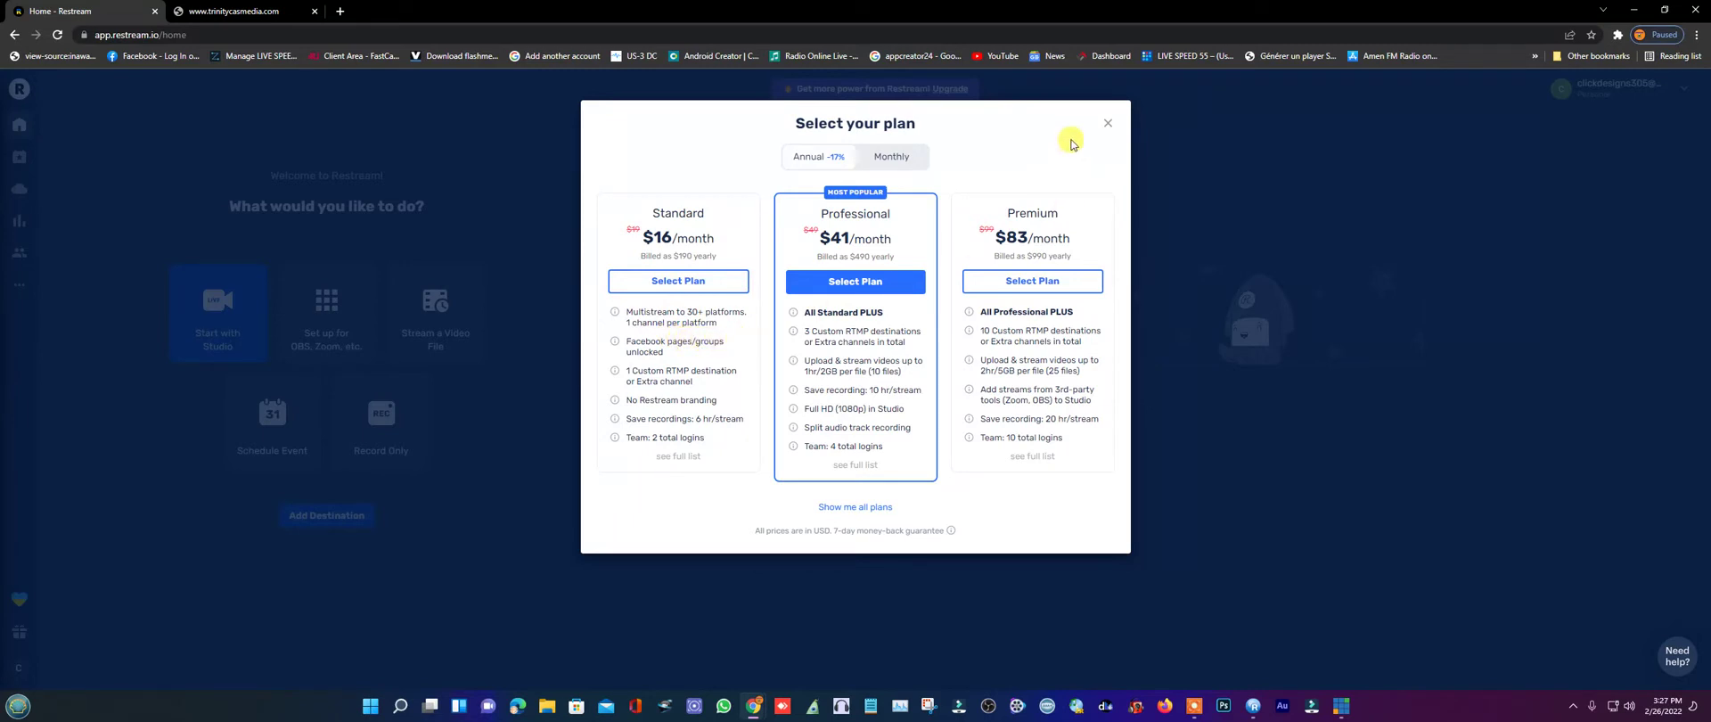
left_click(1107, 125)
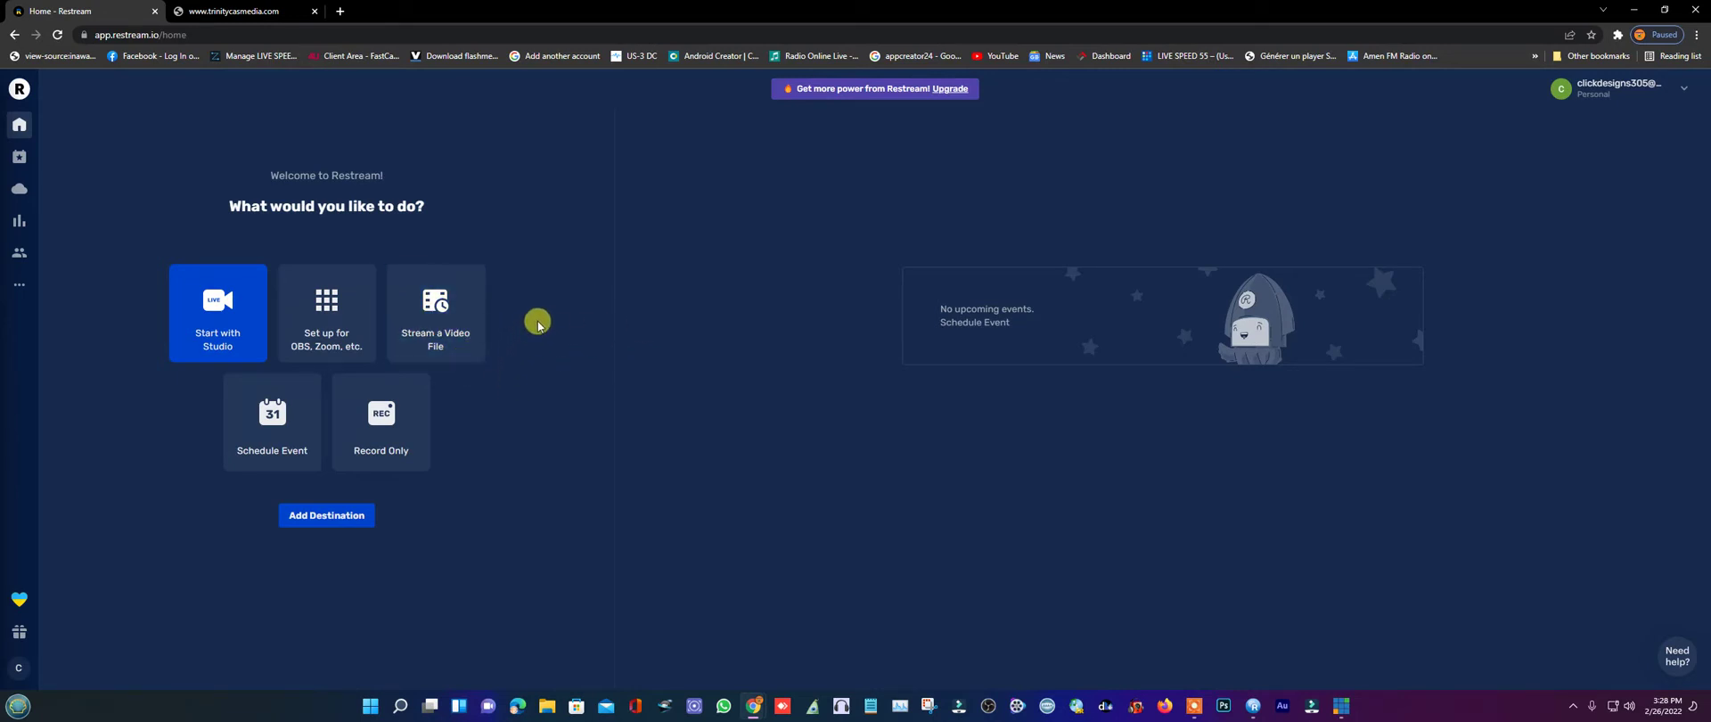
- Preview the video file streaming setup with the demo video as far as the event details, and close it
left_click(444, 306)
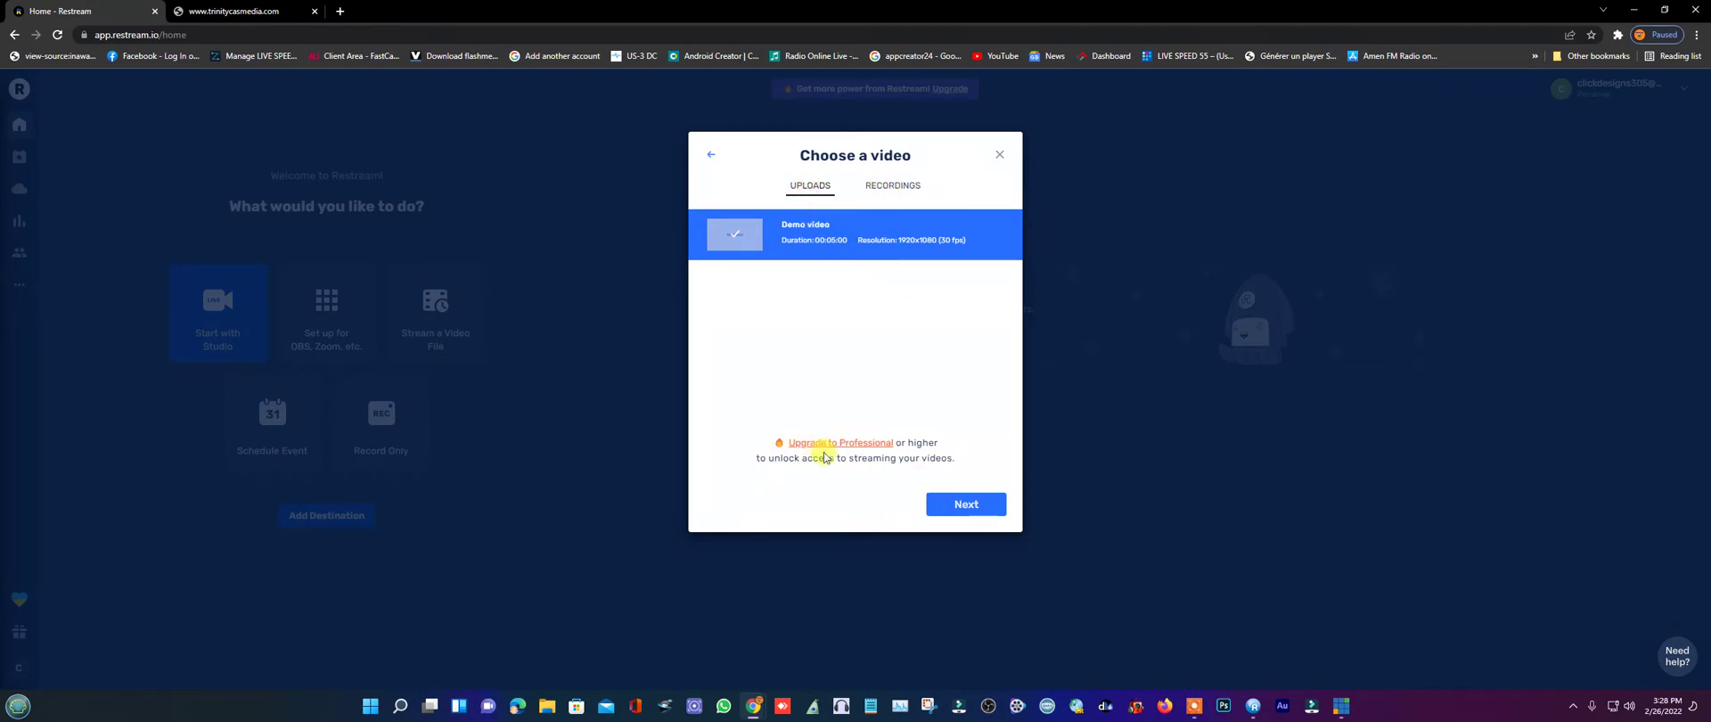
left_click(961, 503)
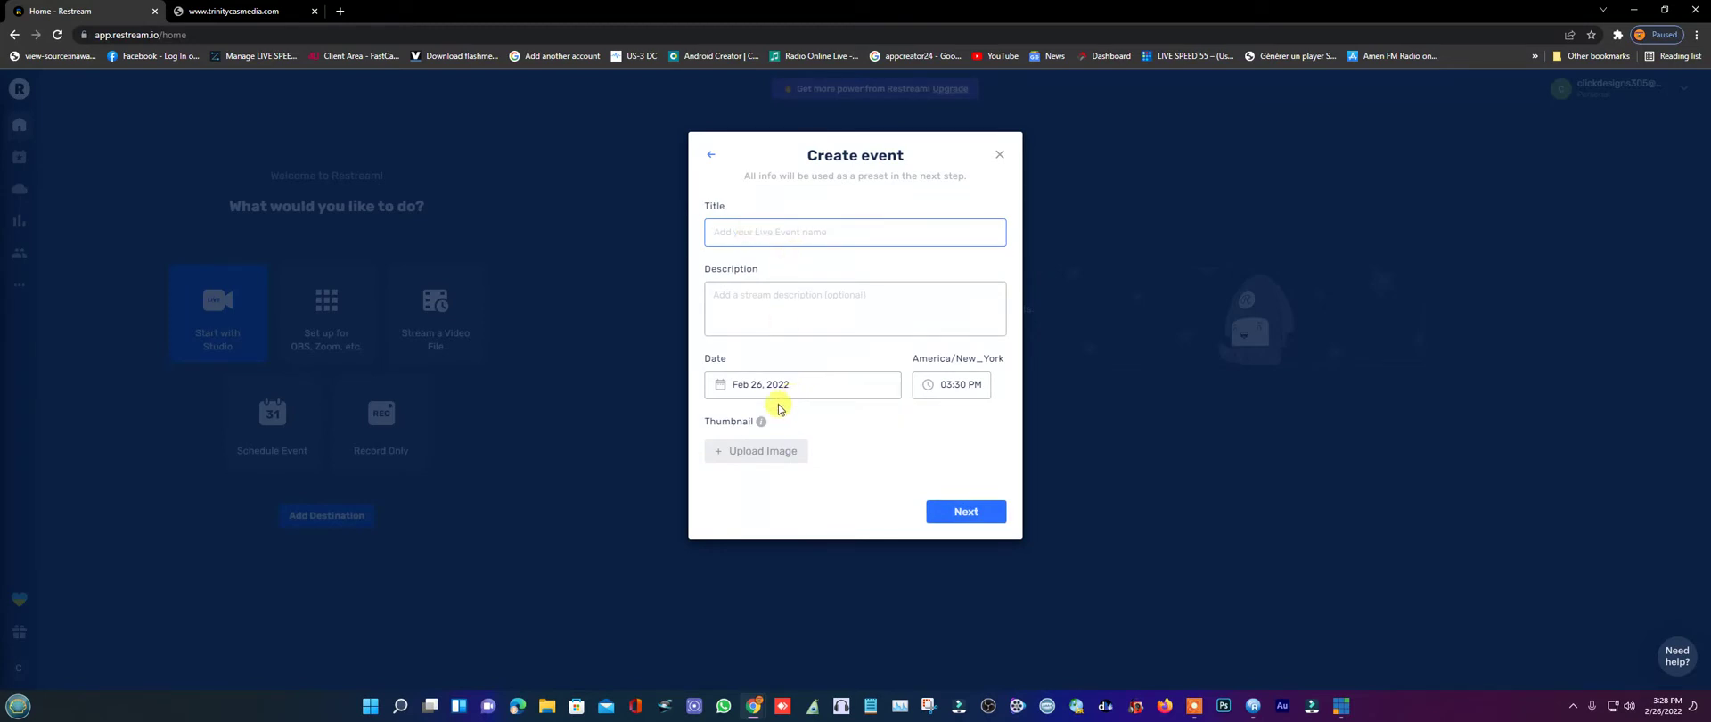
left_click(999, 154)
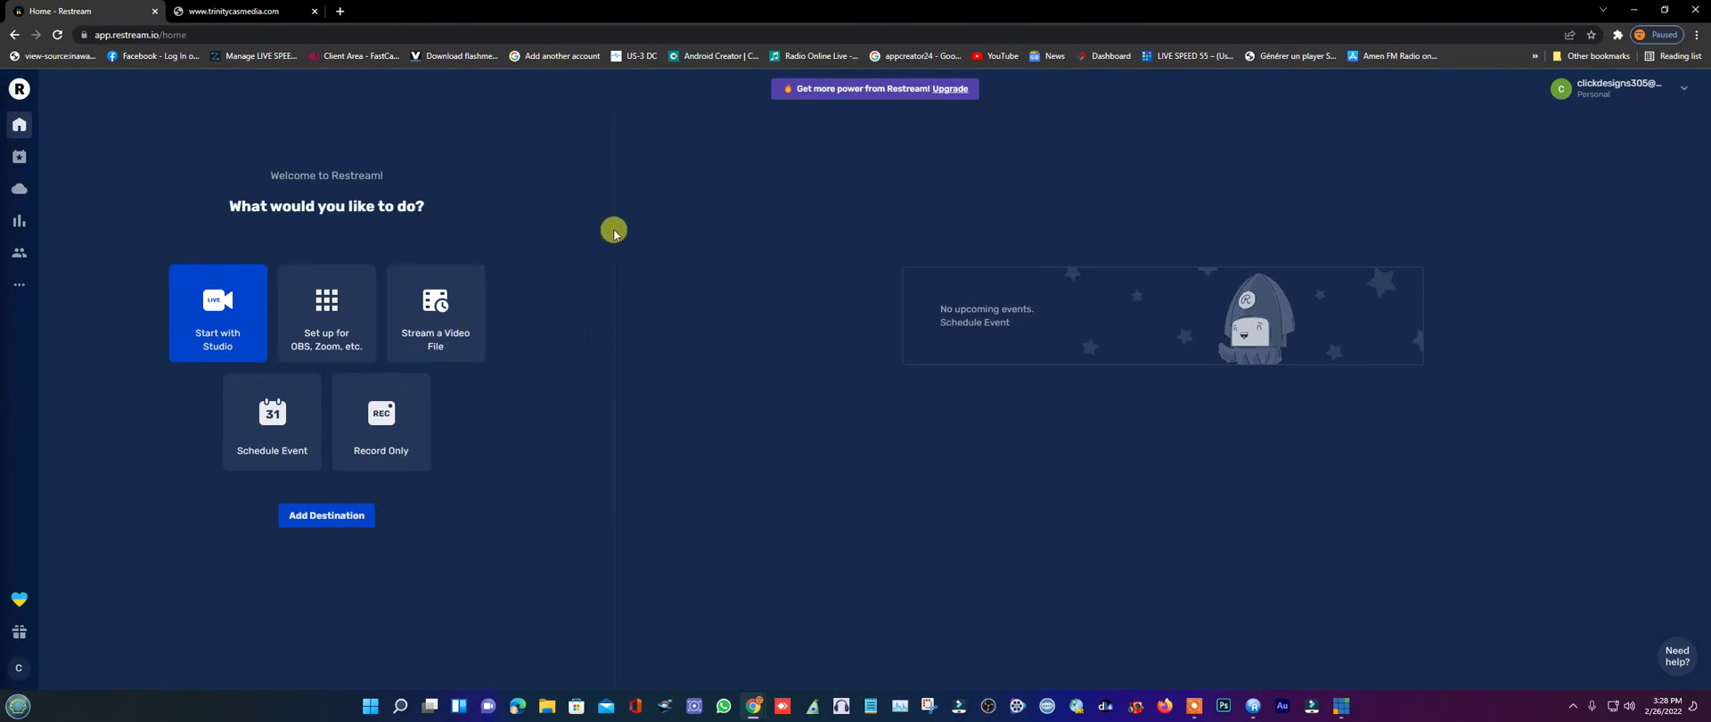
- Open the setup for OBS, Zoom and similar encoders and browse the platforms available for a new channel
left_click(327, 303)
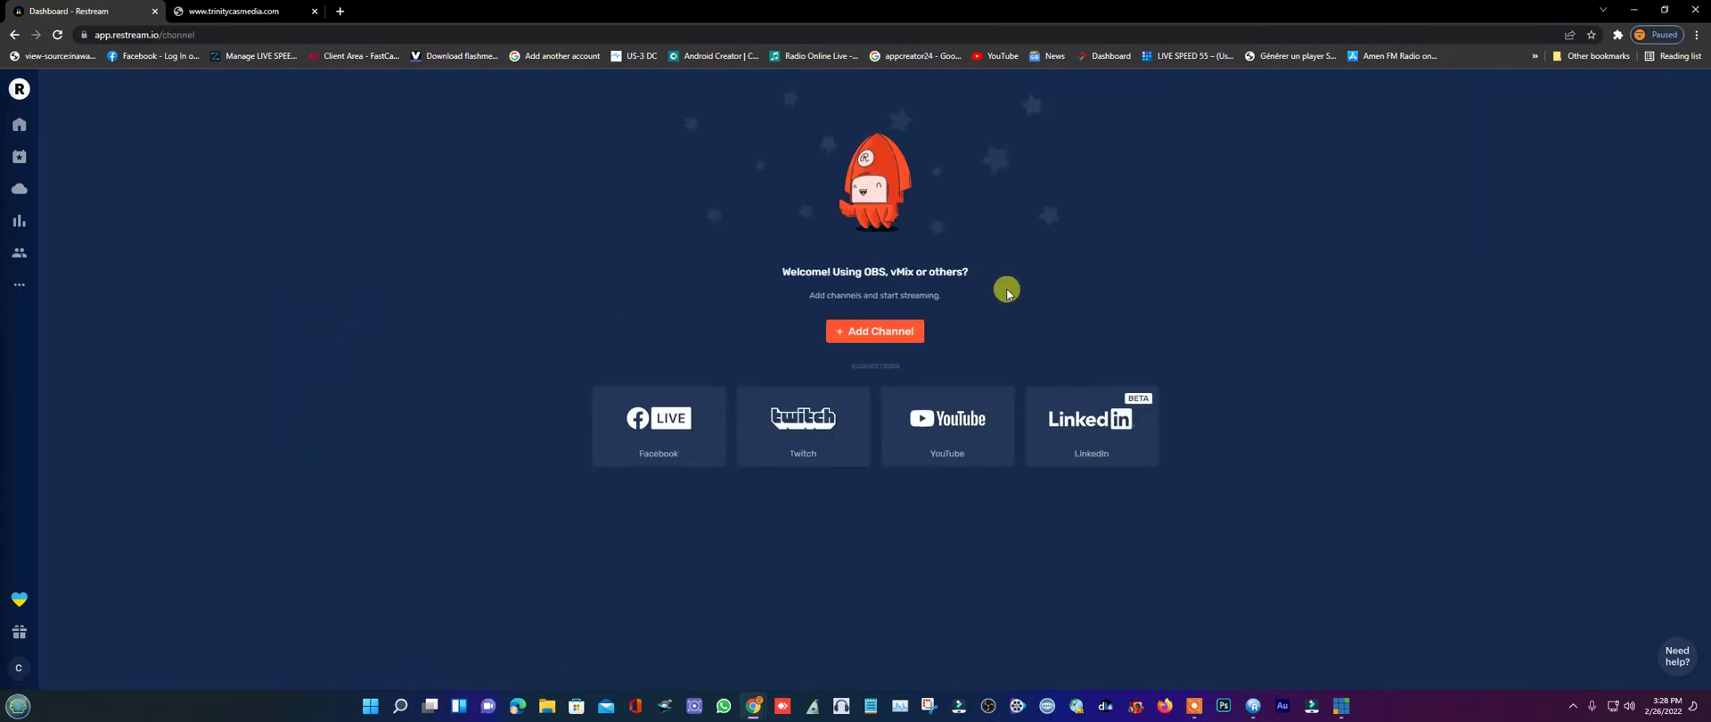
left_click(874, 332)
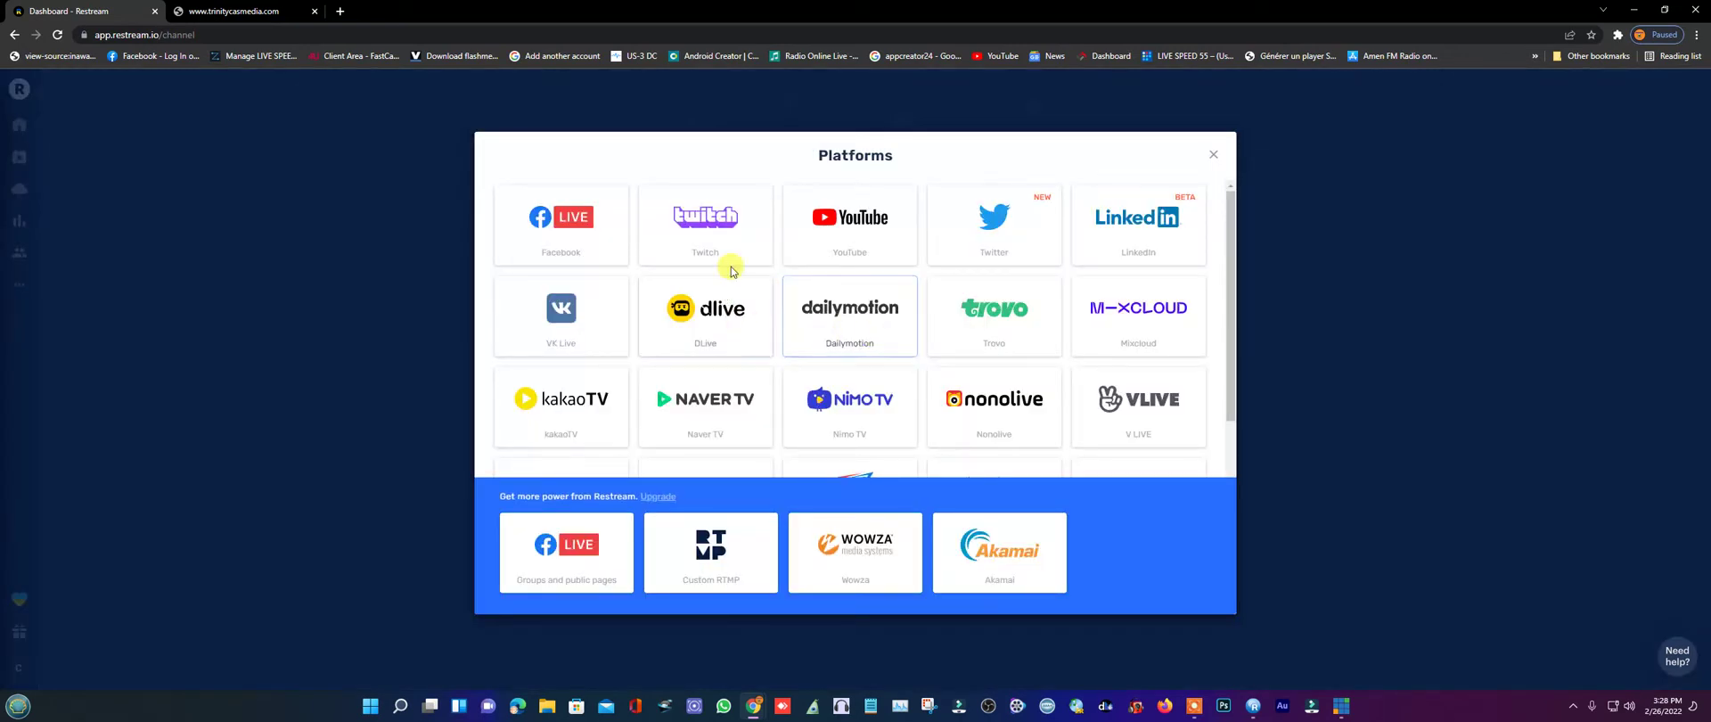
scroll(1074, 272, "down", 4)
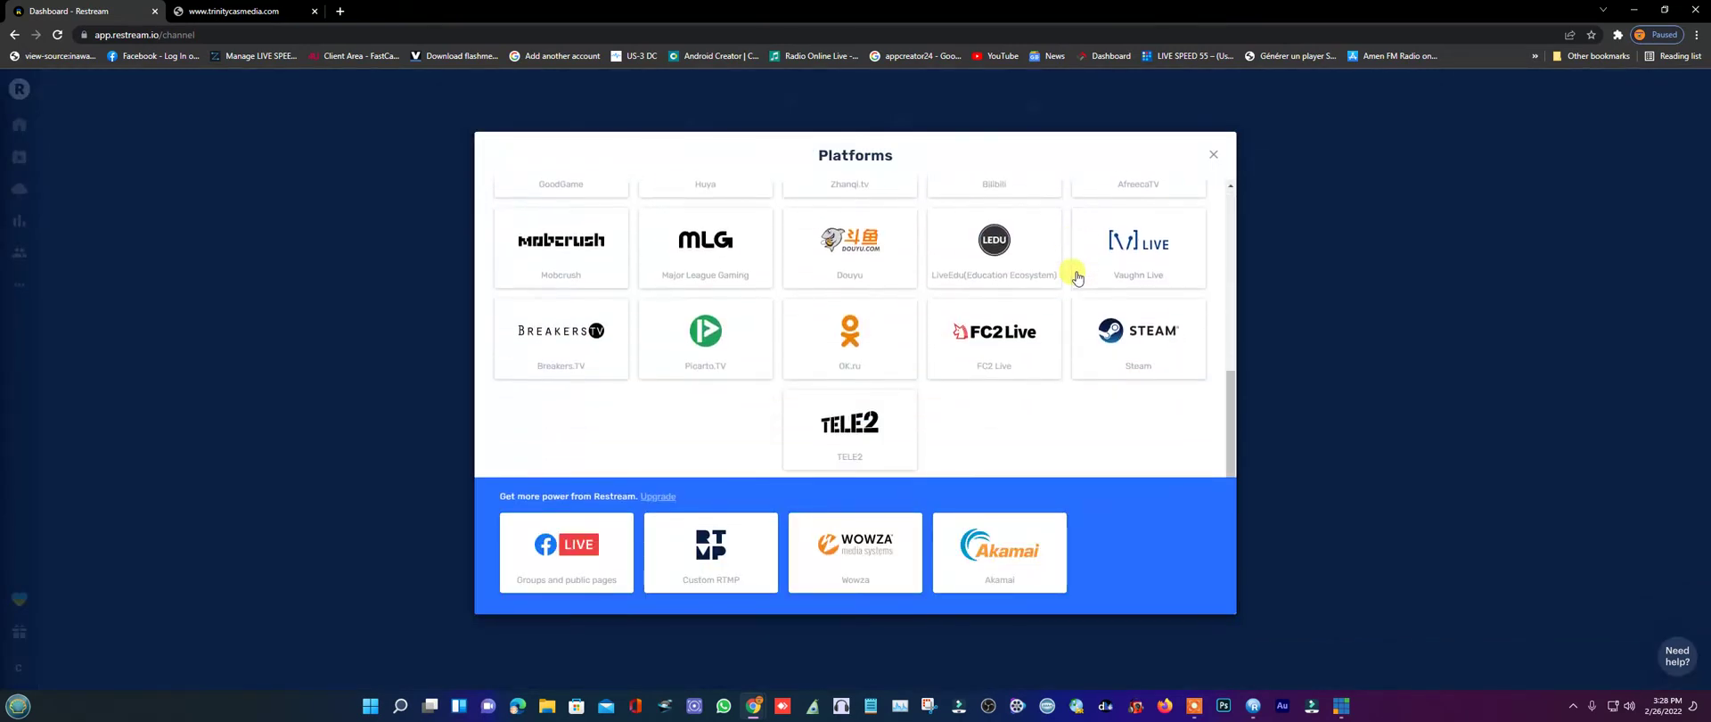
scroll(821, 317, "up", 5)
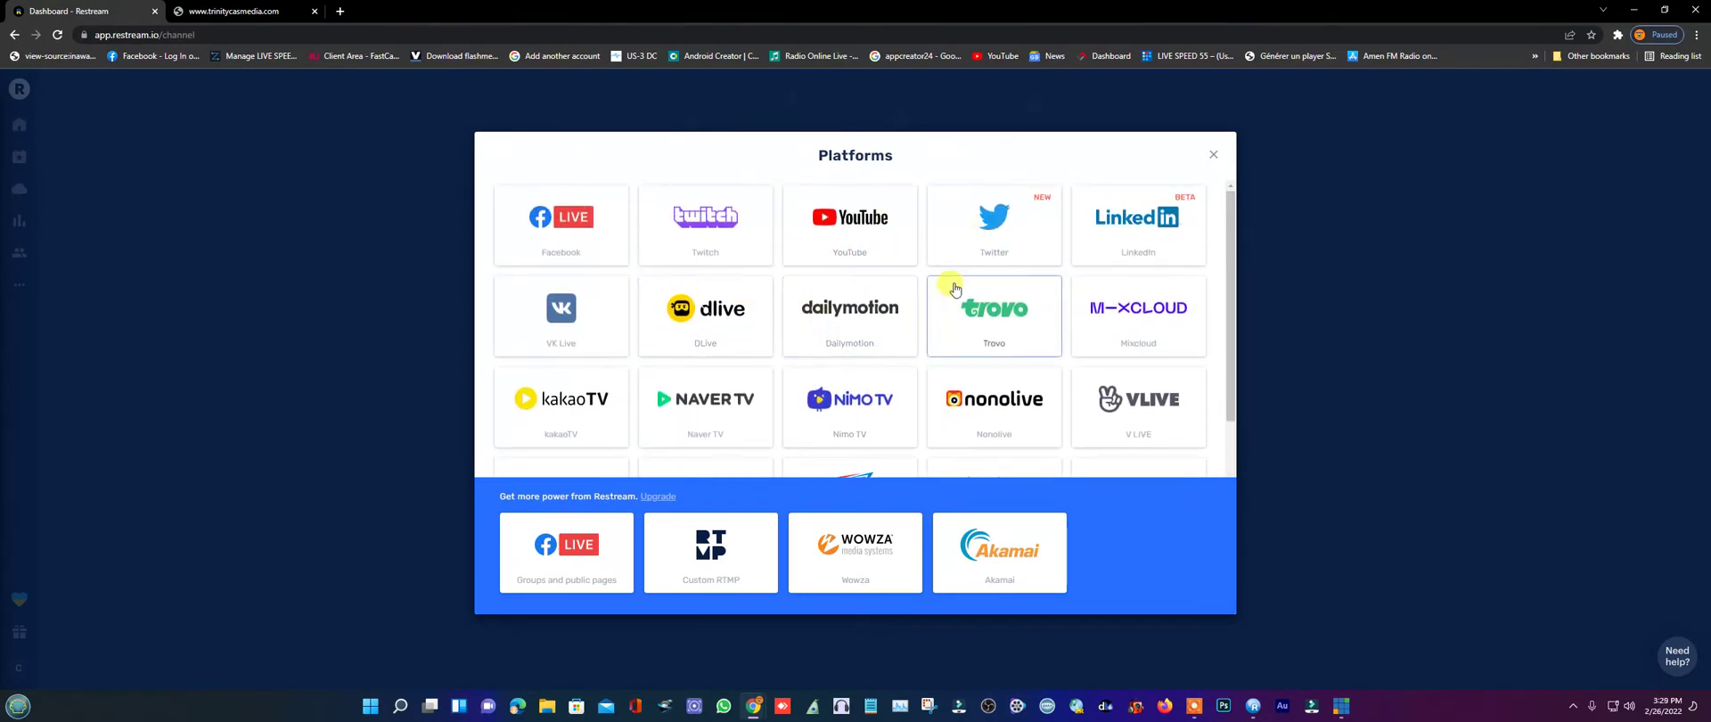
- Connect Facebook as a channel, continuing with the signed-in profile and letting Restream post to the timeline for Friends
left_click(561, 214)
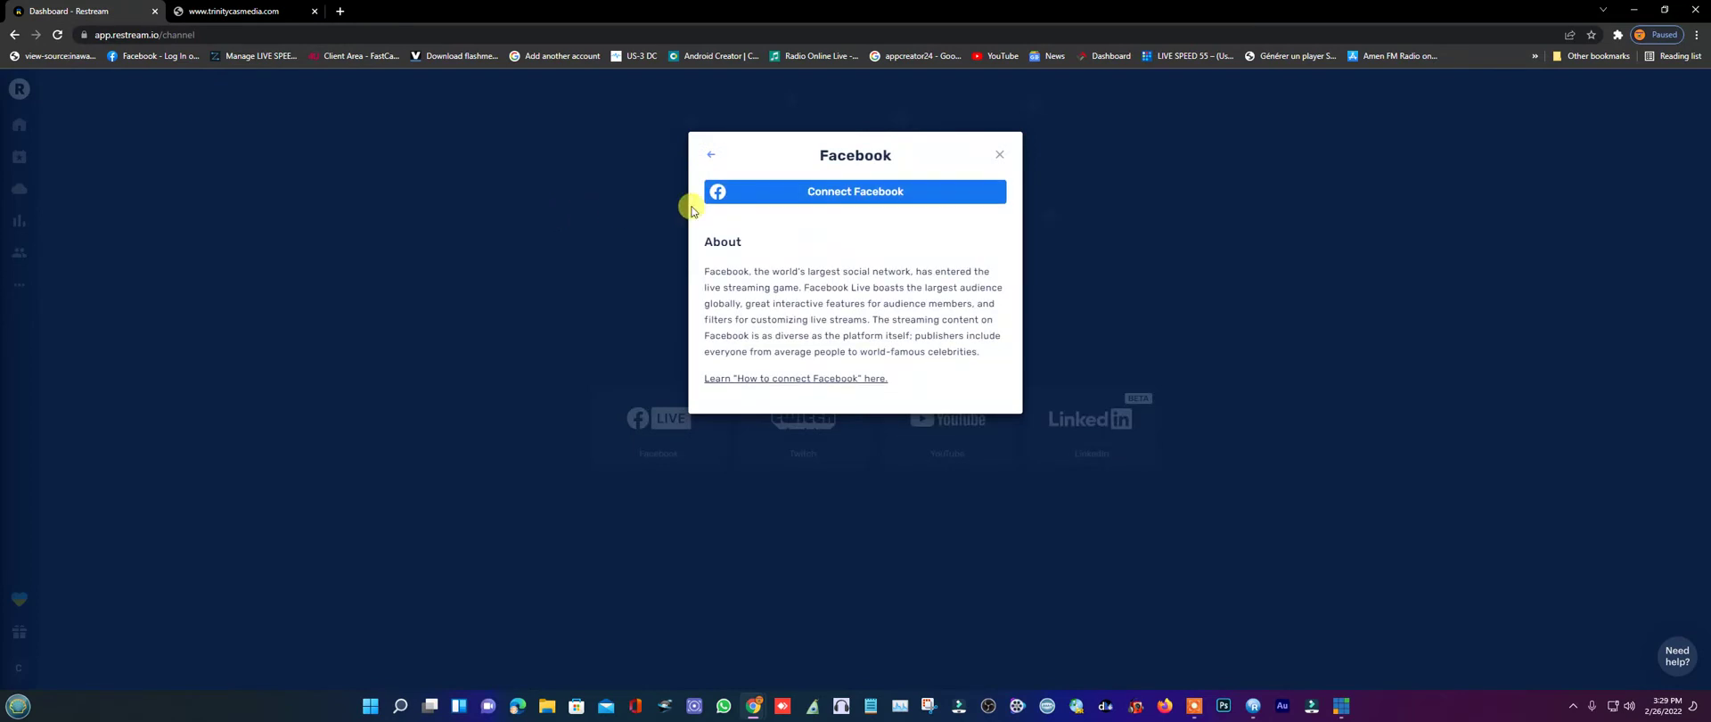
left_click(859, 194)
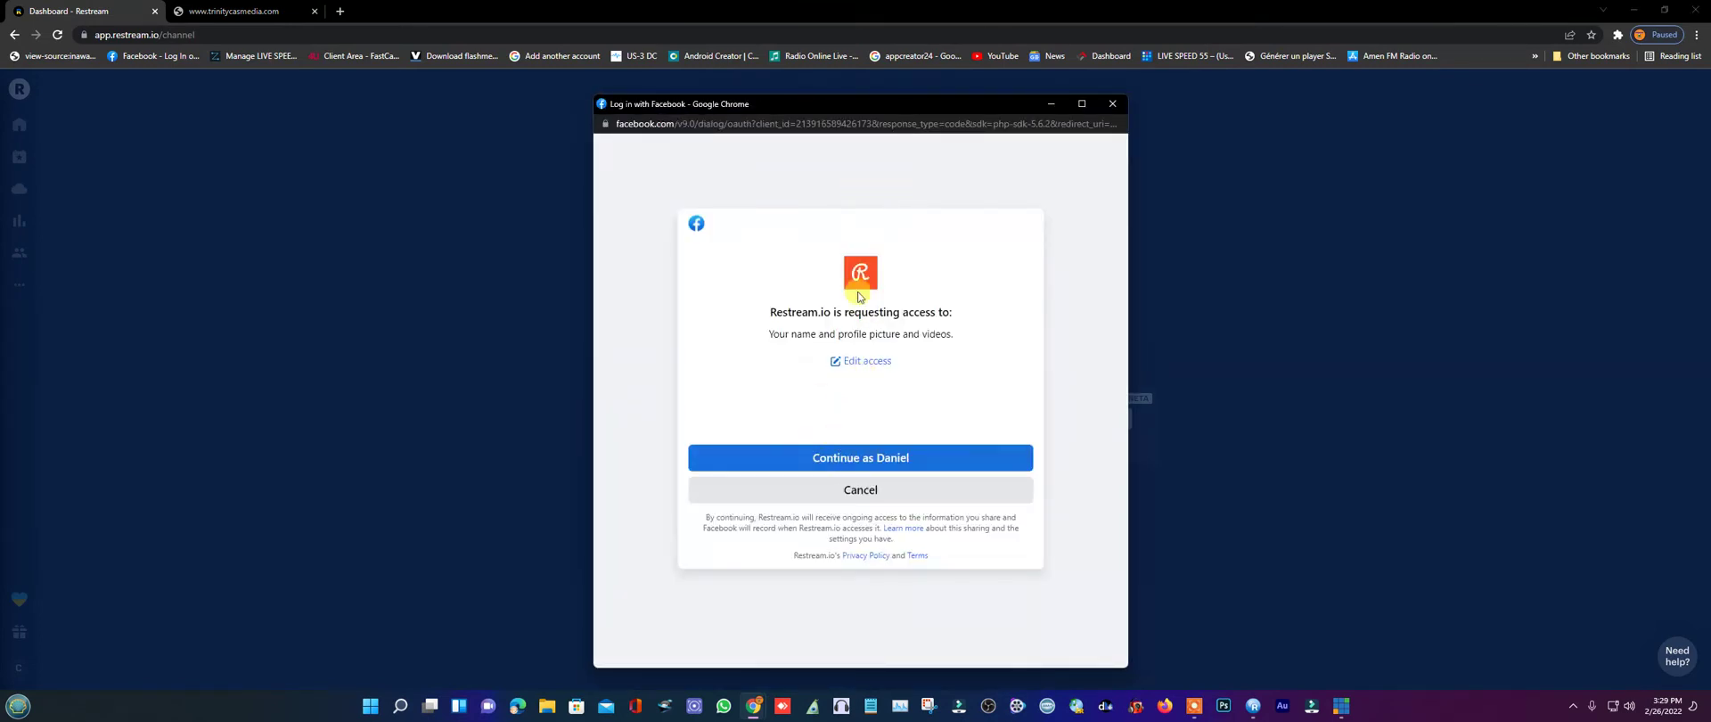
left_click(875, 462)
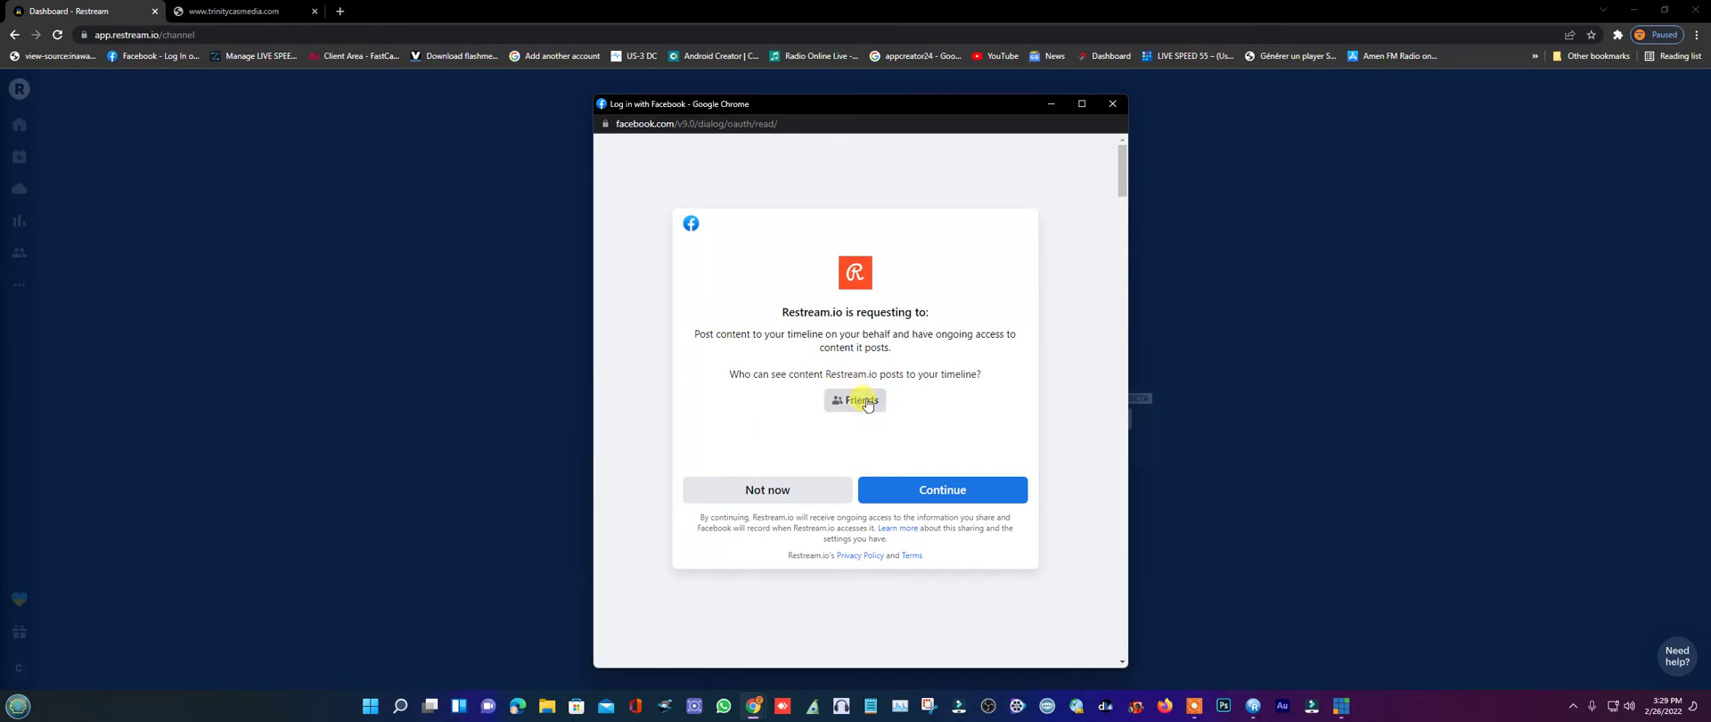
left_click(936, 493)
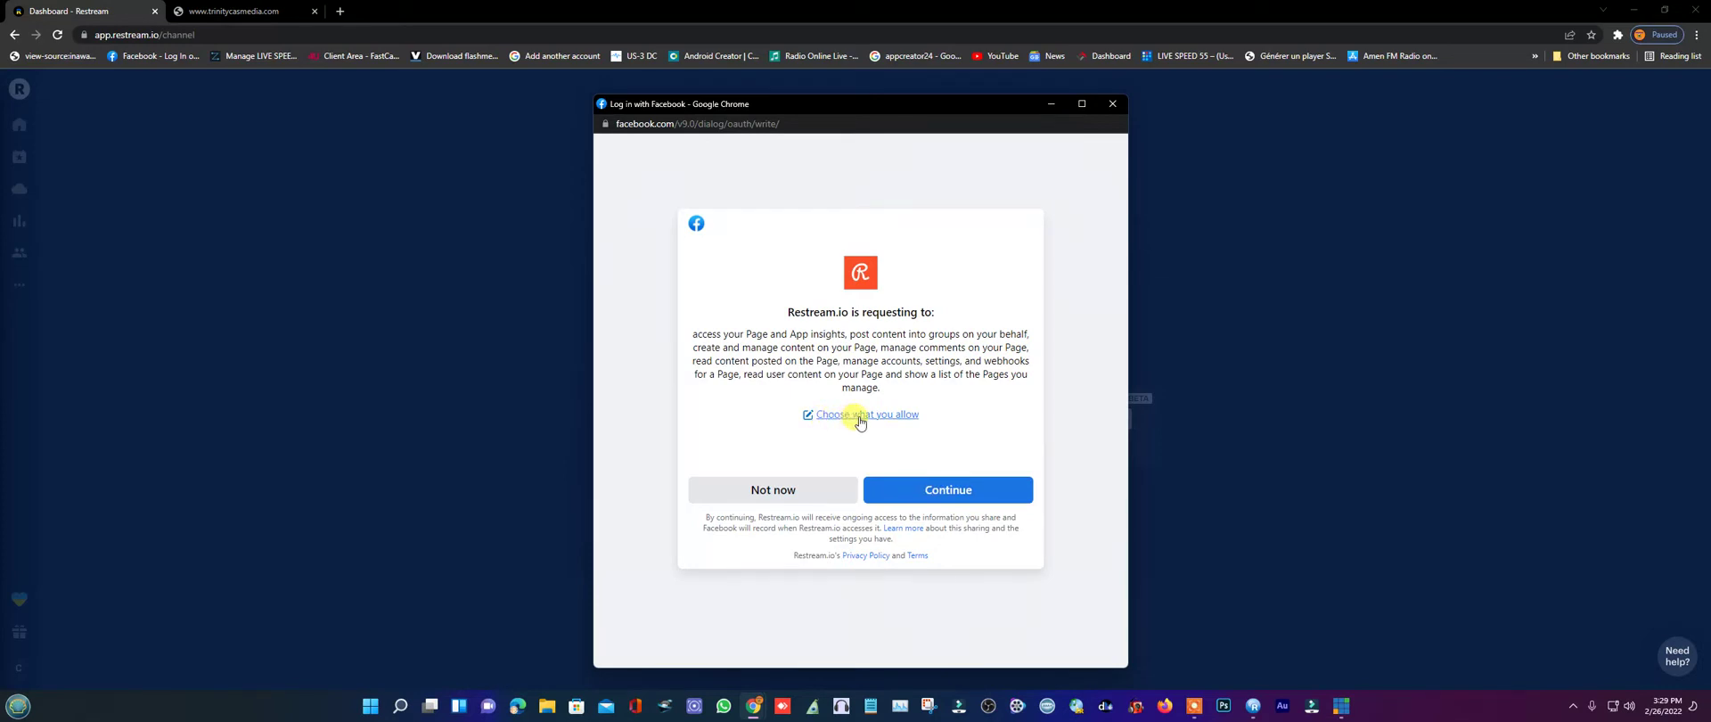
- Review which Facebook groups and permissions Restream is allowed, and grant all the requested page and group access
left_click(865, 416)
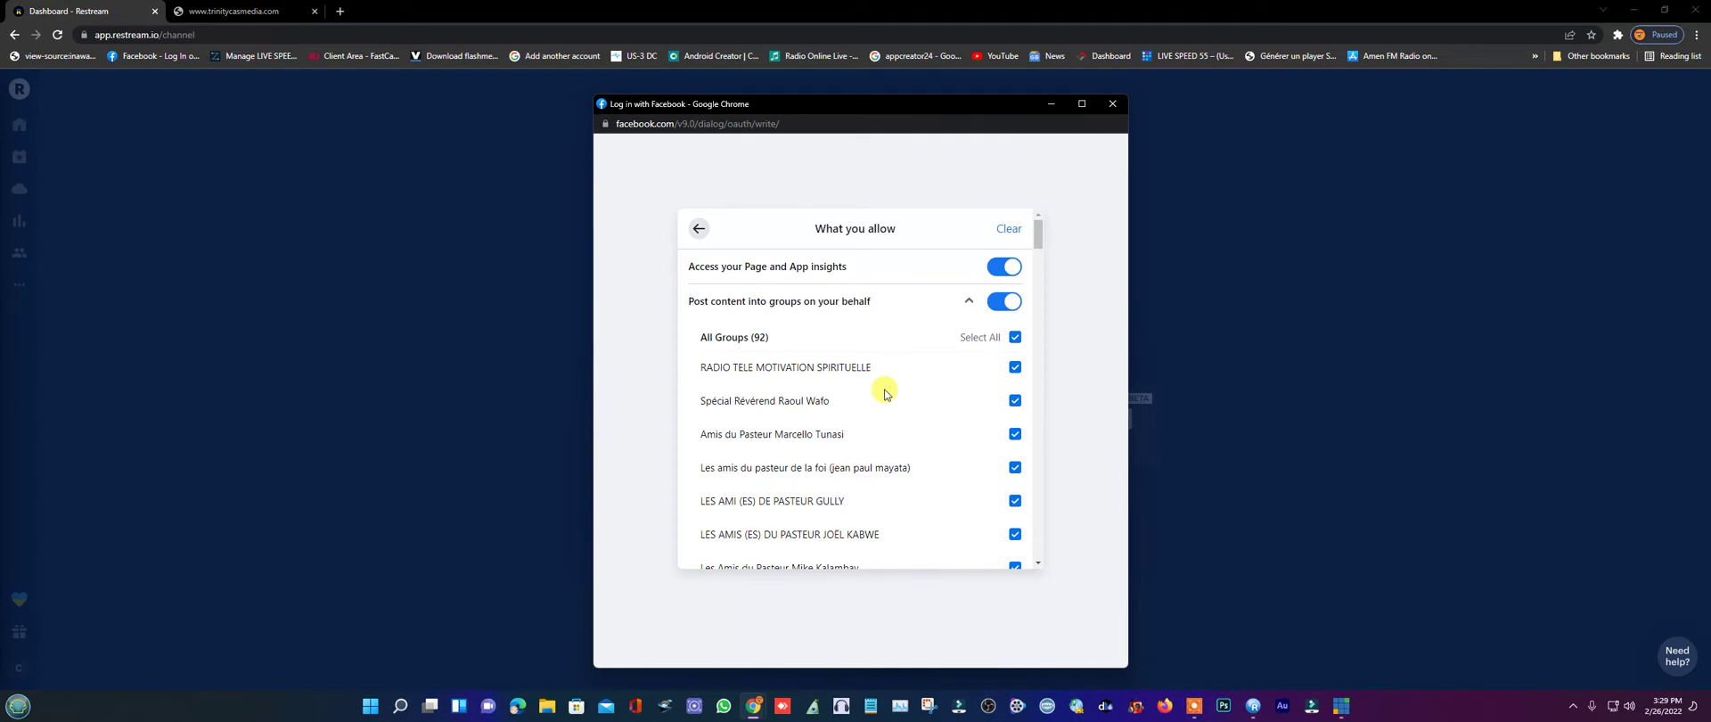
scroll(872, 430, "down", 2)
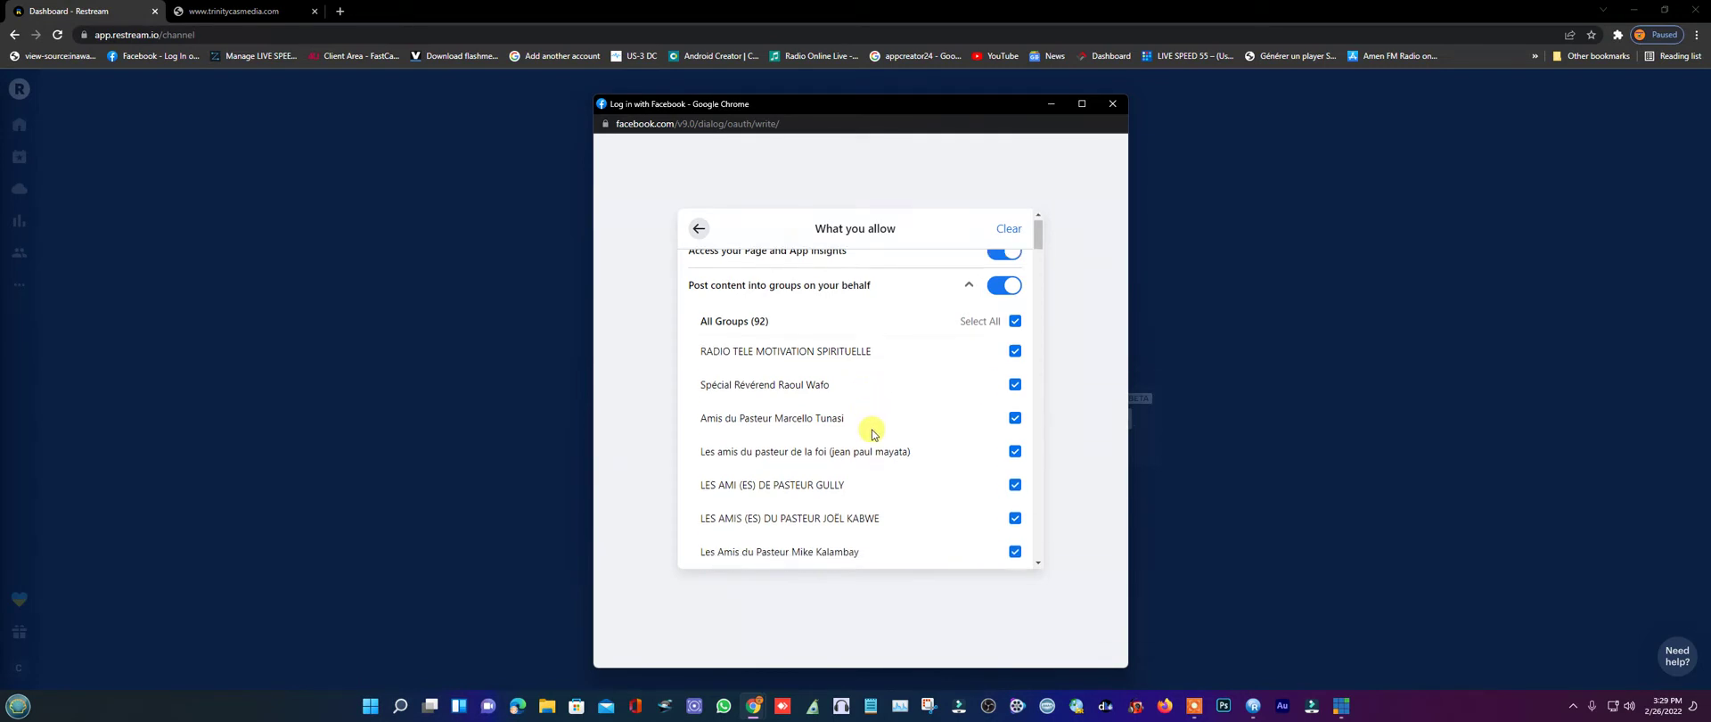
scroll(872, 433, "down", 2)
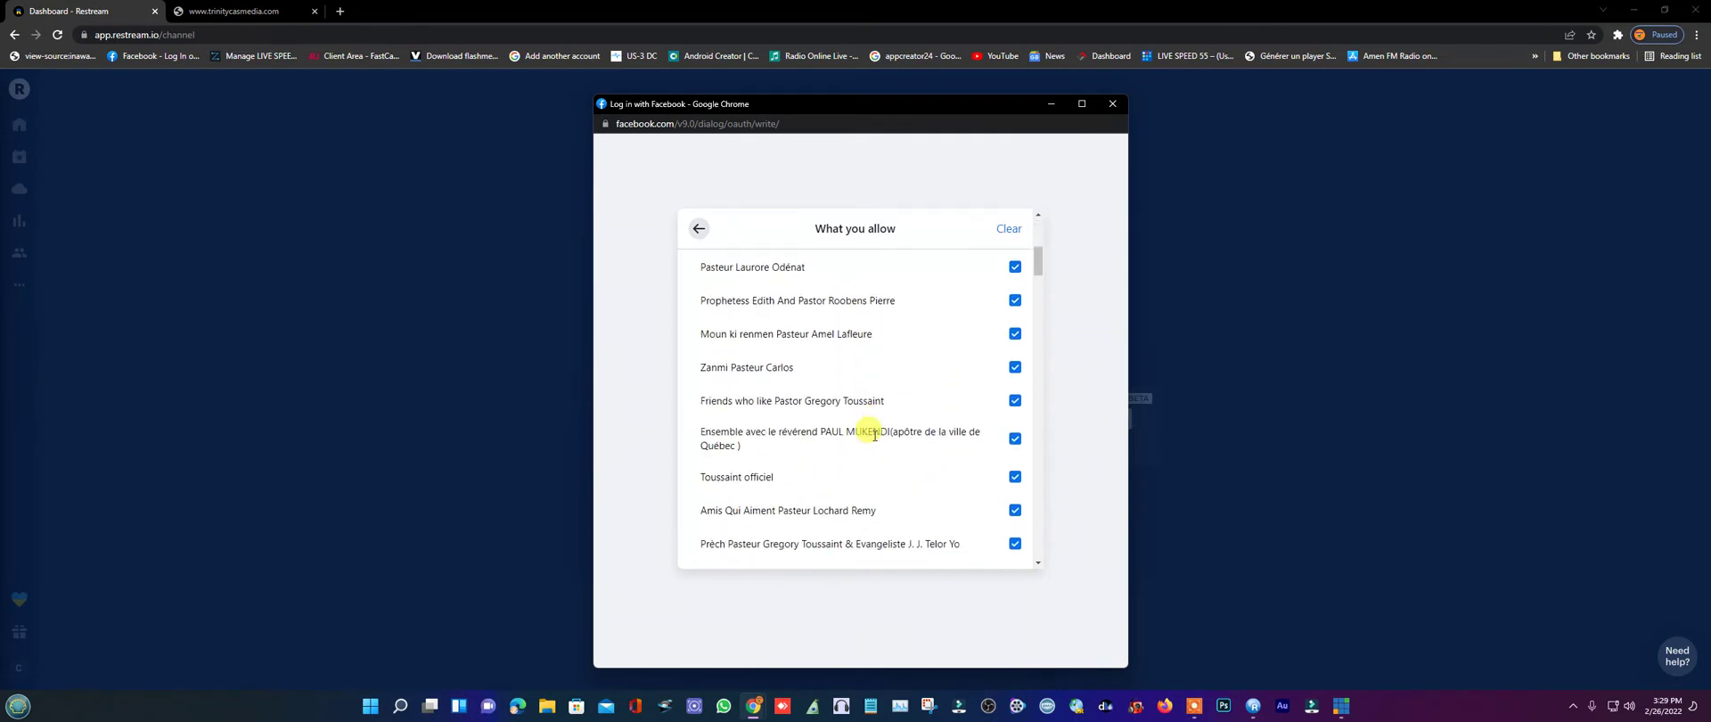
scroll(880, 431, "up", 4)
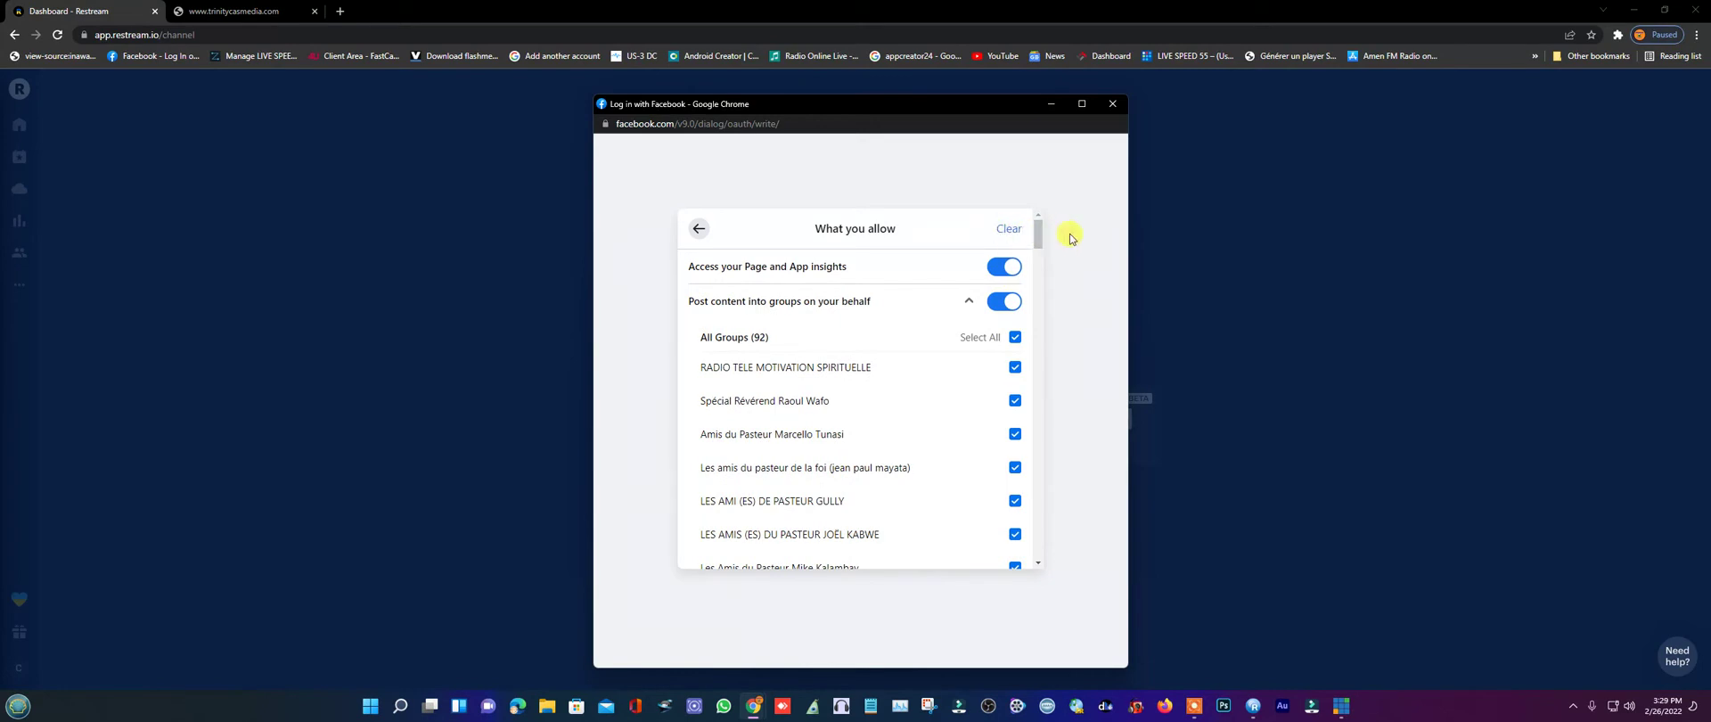
left_click(698, 228)
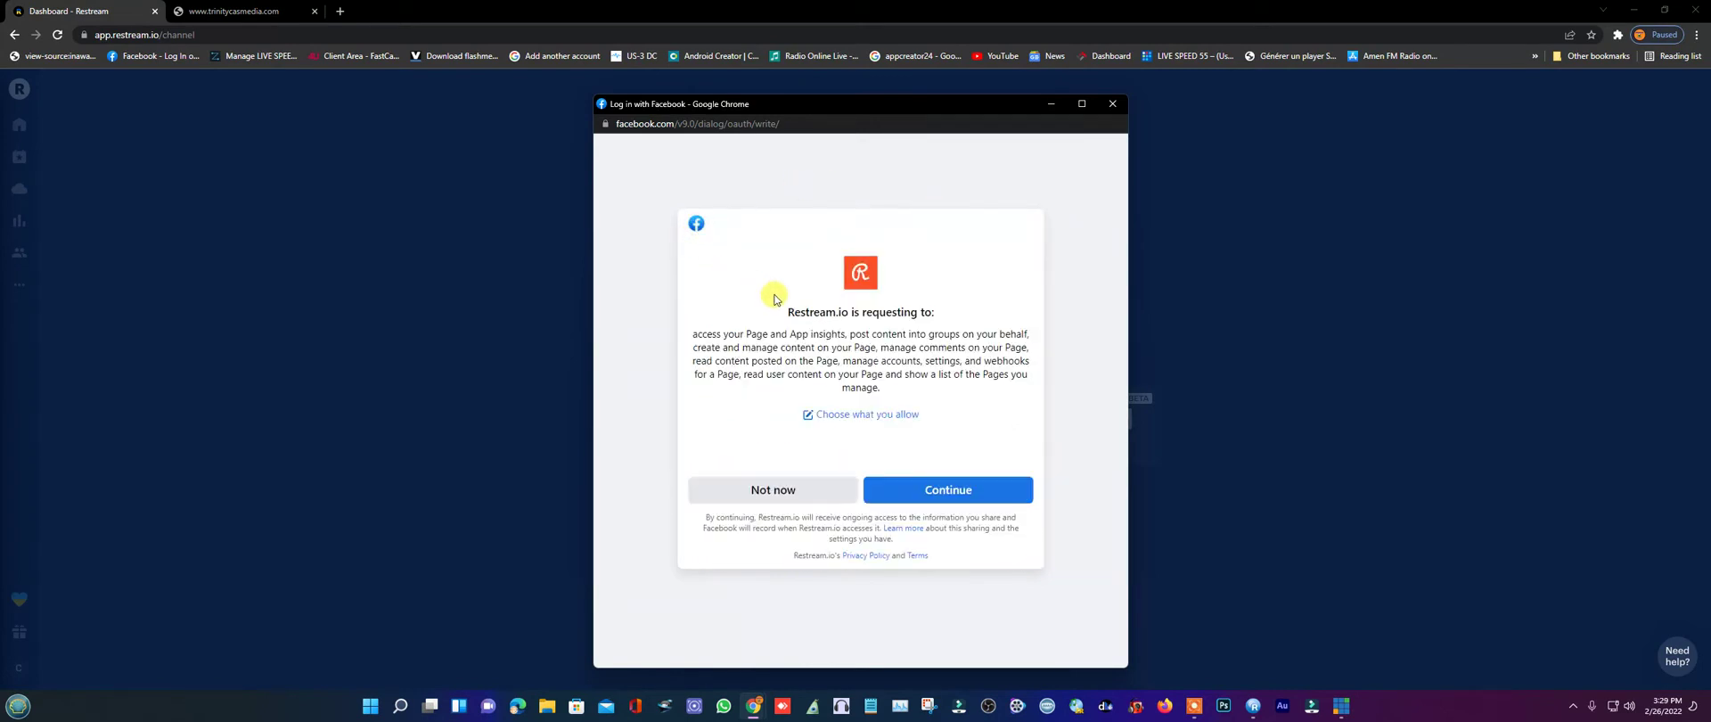
left_click(943, 491)
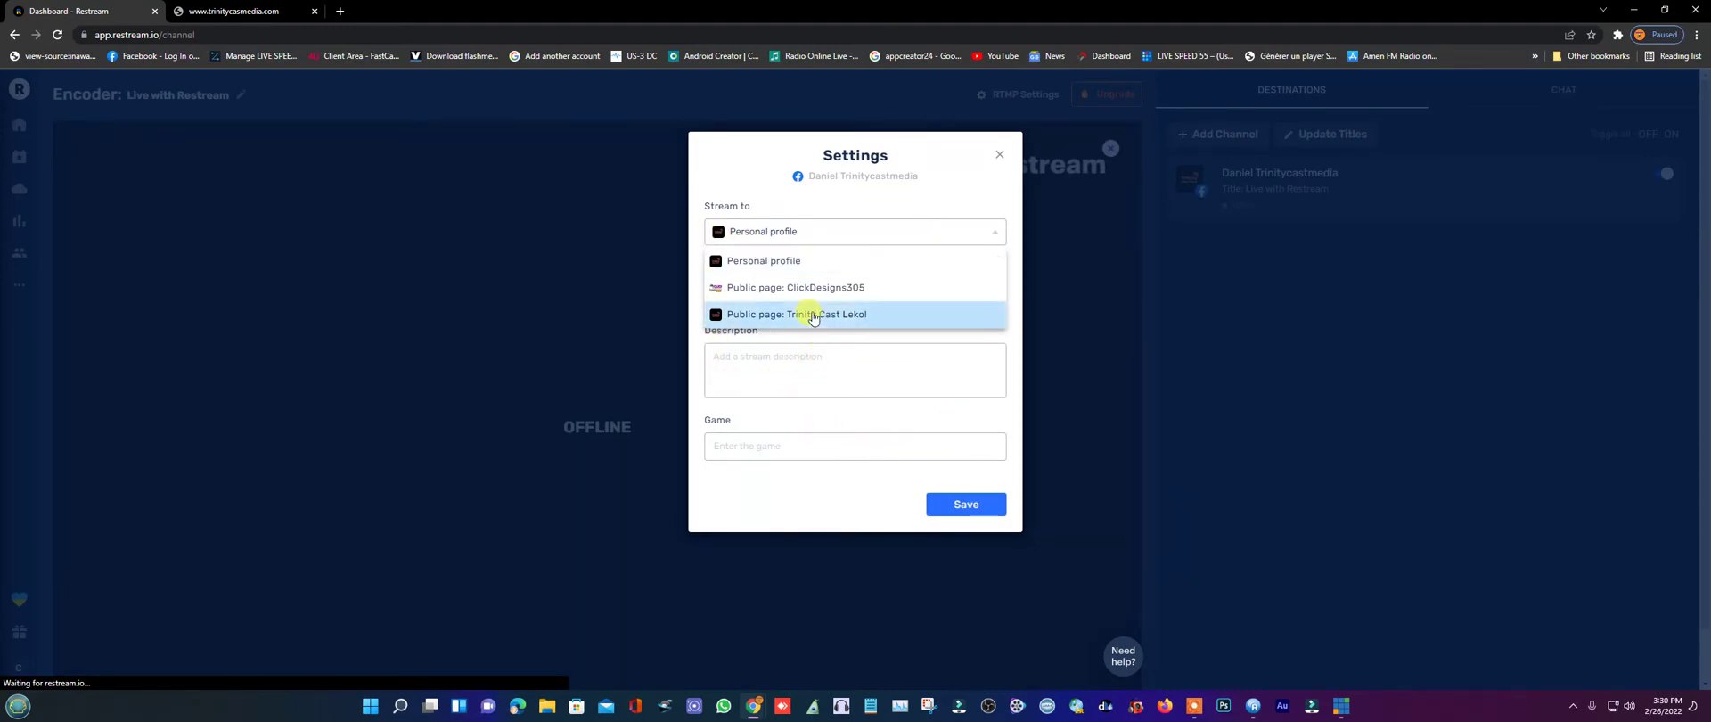
- Keep Personal profile as the Facebook stream target and set the stream title to CLICKDESIGN 305
left_click(767, 230)
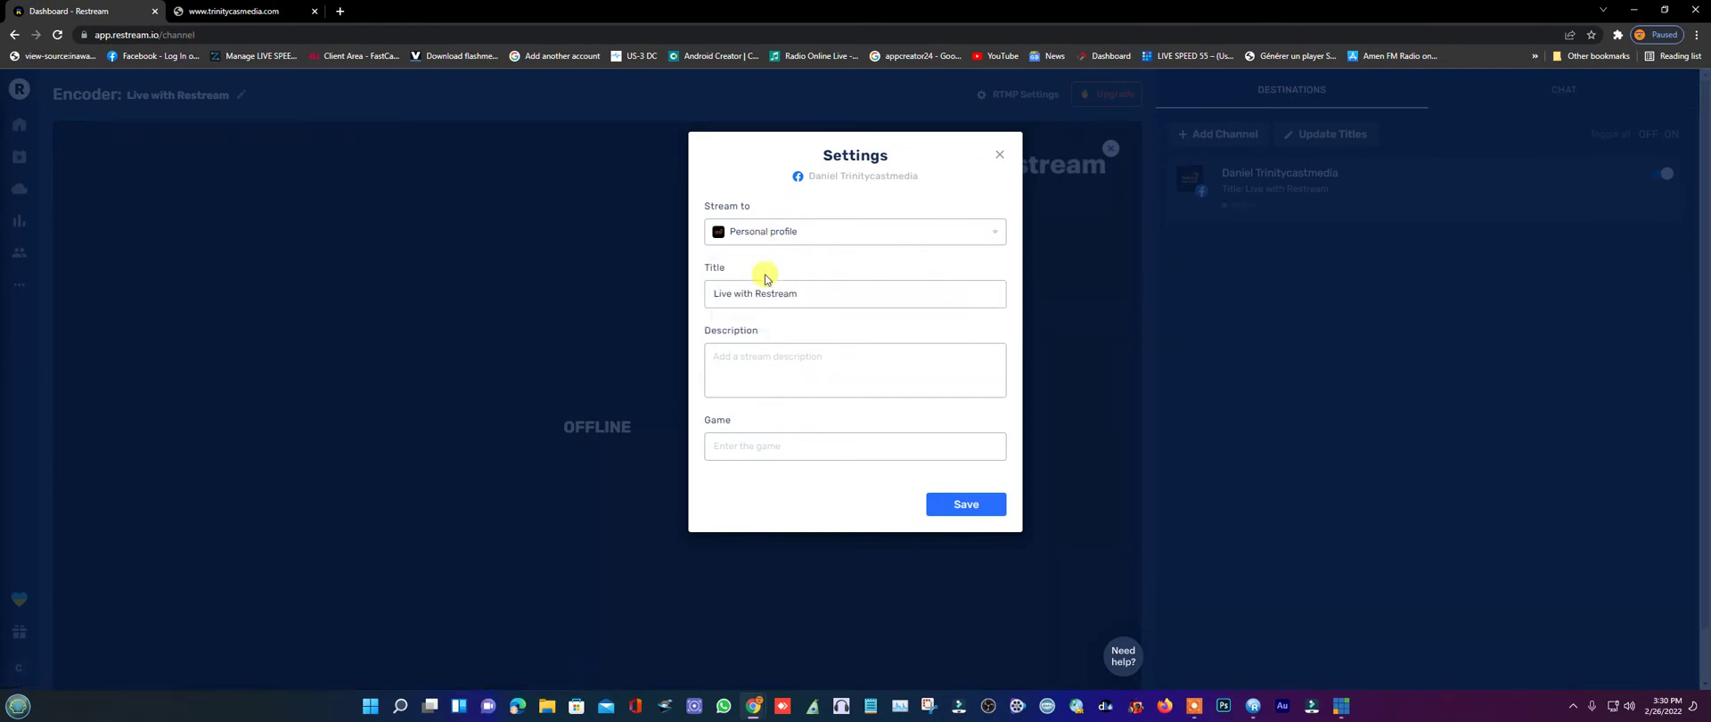
left_click(811, 297)
left_click_drag(811, 296, 665, 294)
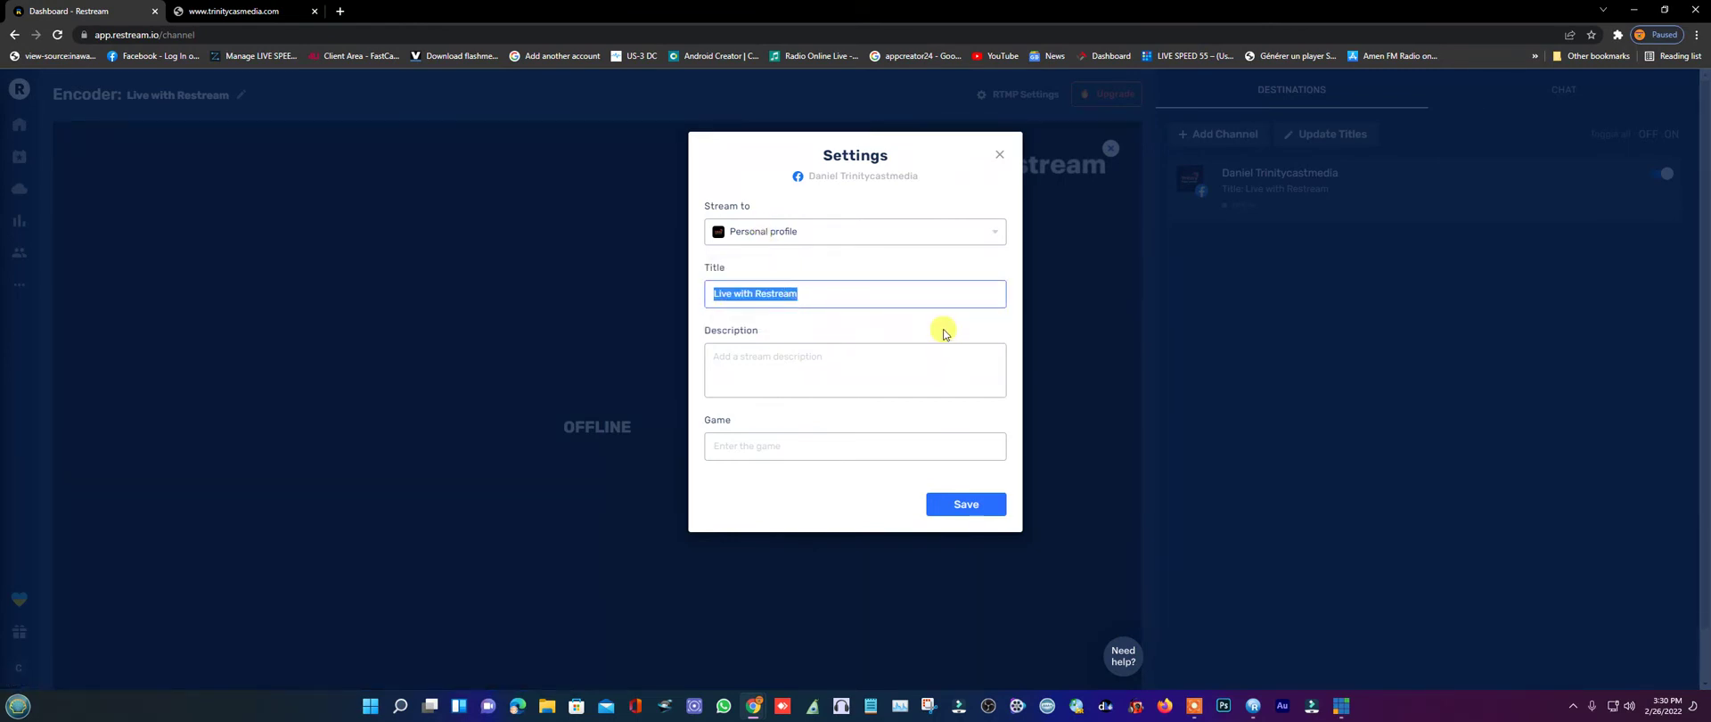
type("CLICKDESIGN 305")
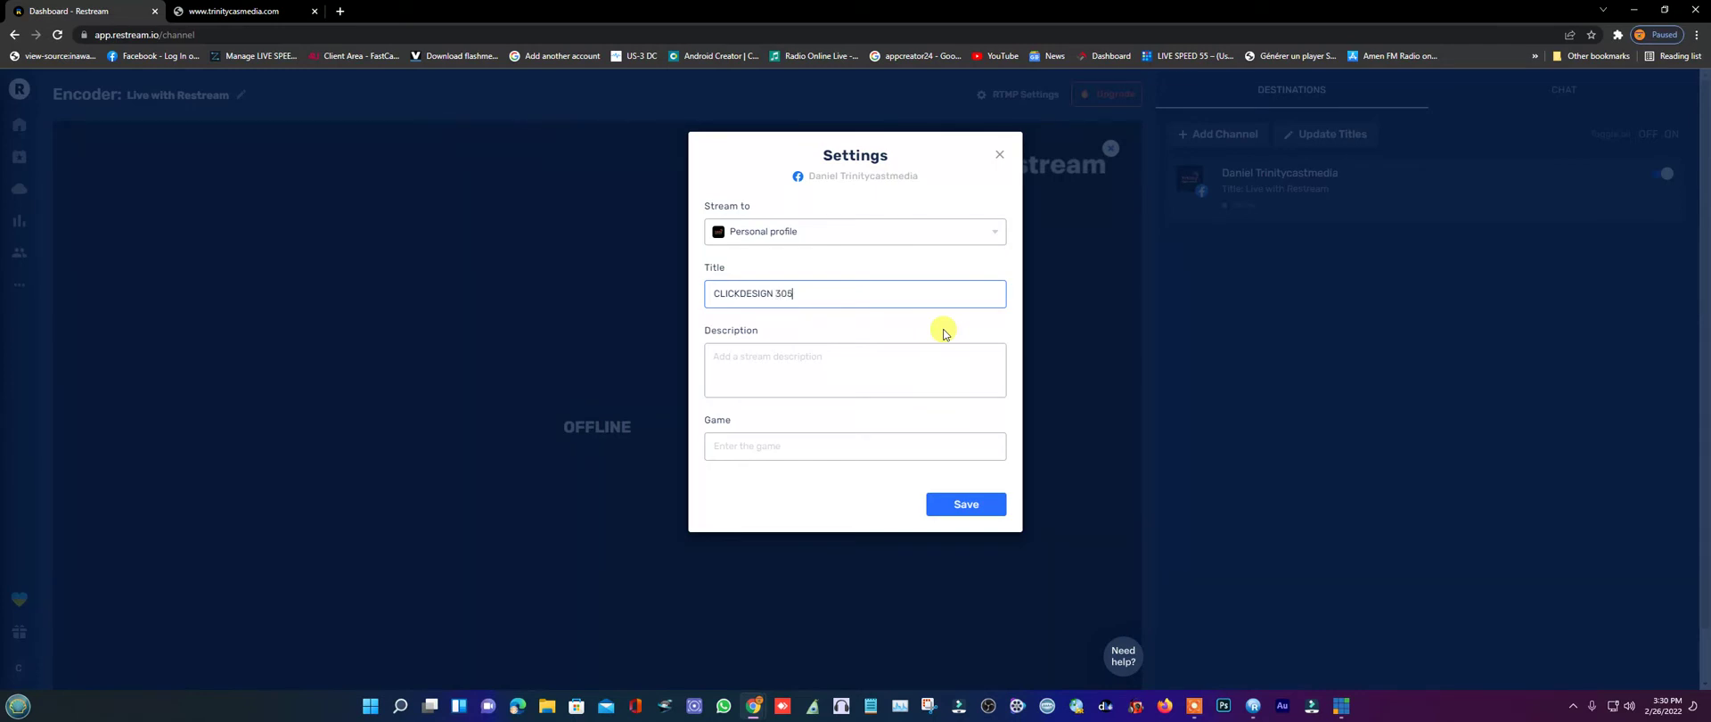
left_click_drag(796, 293, 720, 294)
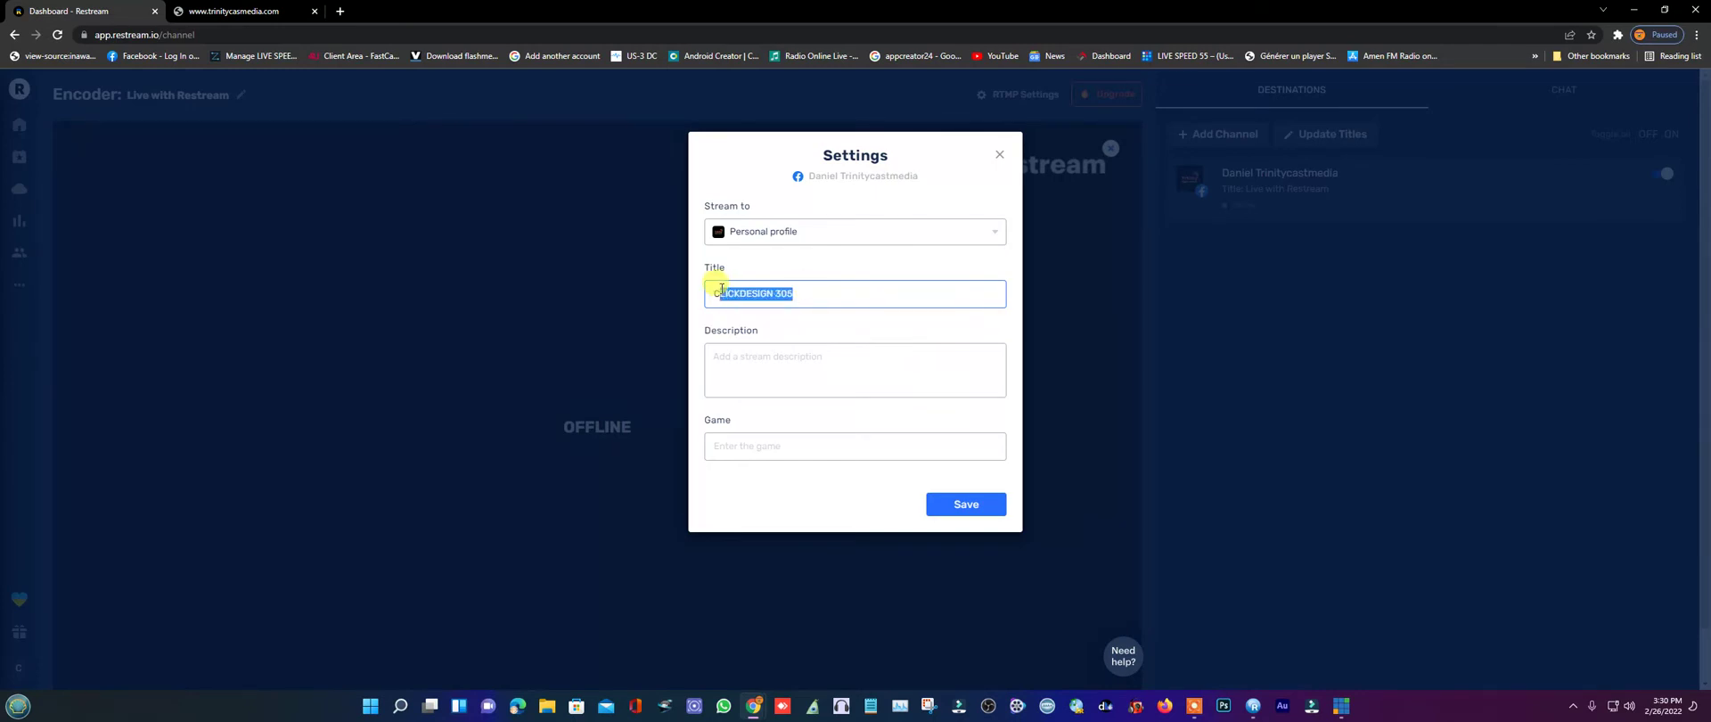
- Enter TRINITY CAST MEDIA as the description and TUTORIAL as the game, save the Facebook settings and dismiss the stream key tip
left_click(748, 353)
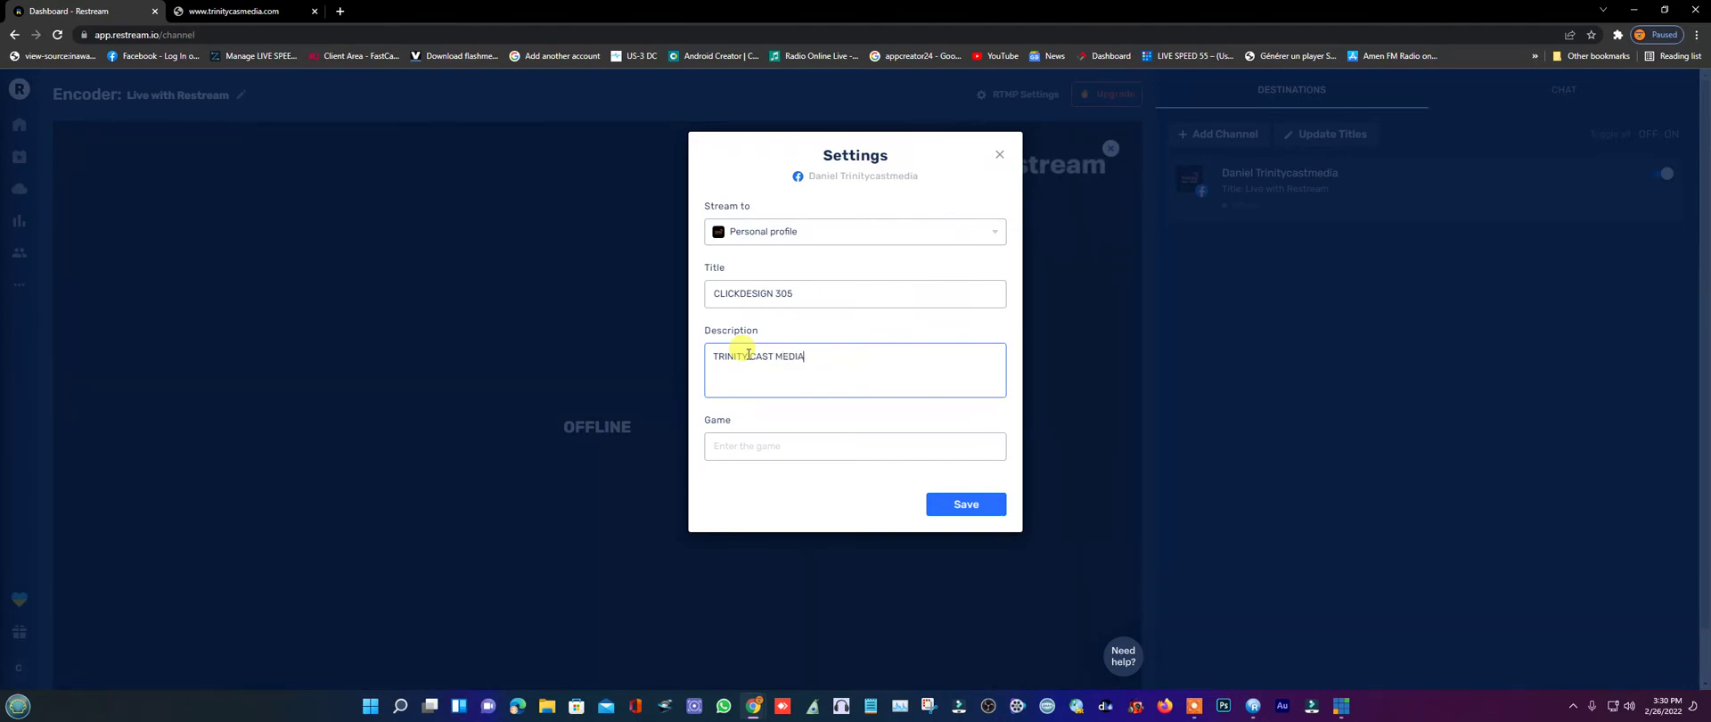
left_click(763, 445)
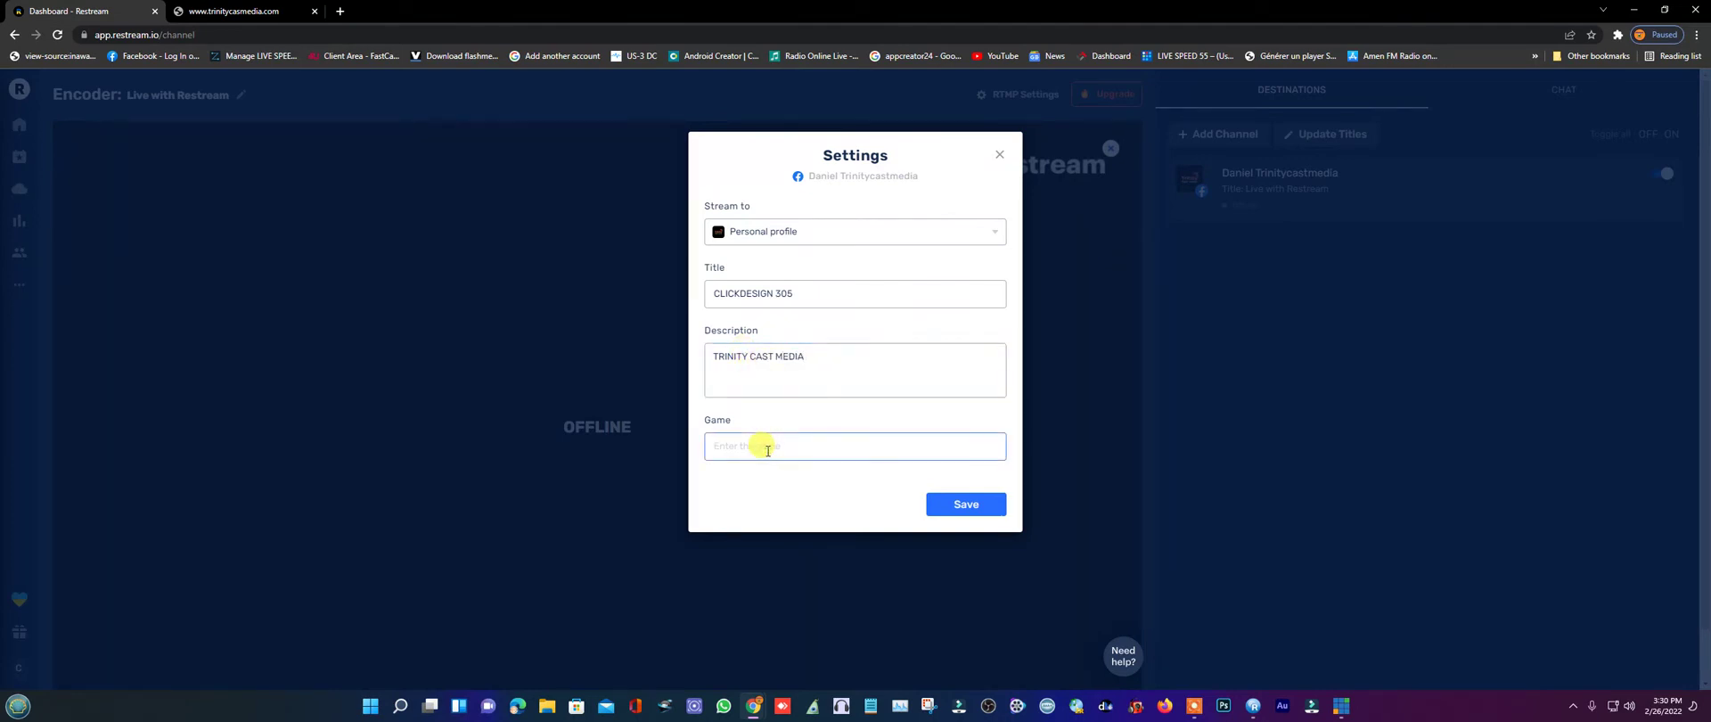
type("TU")
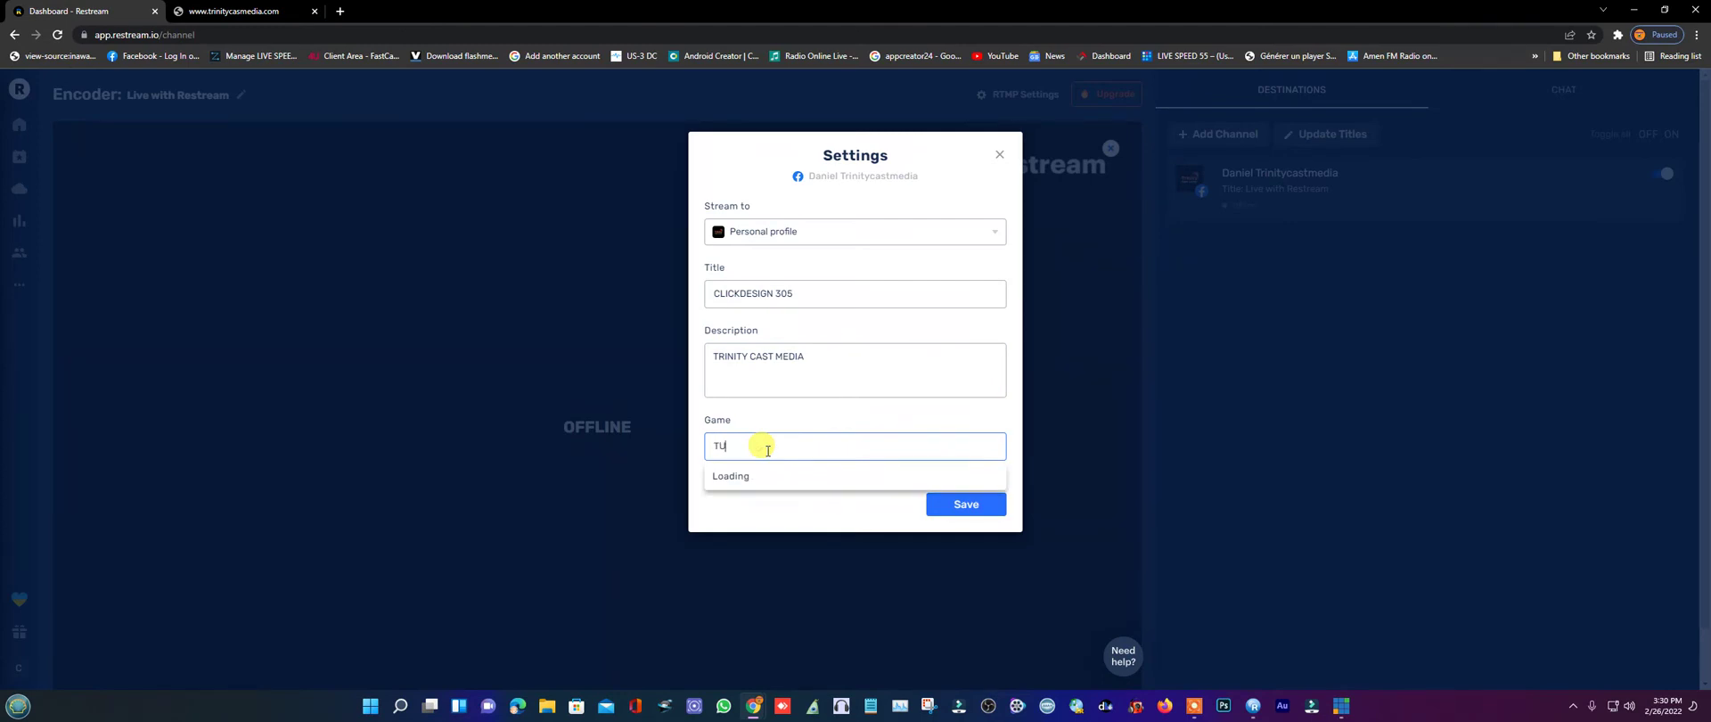
type("TO")
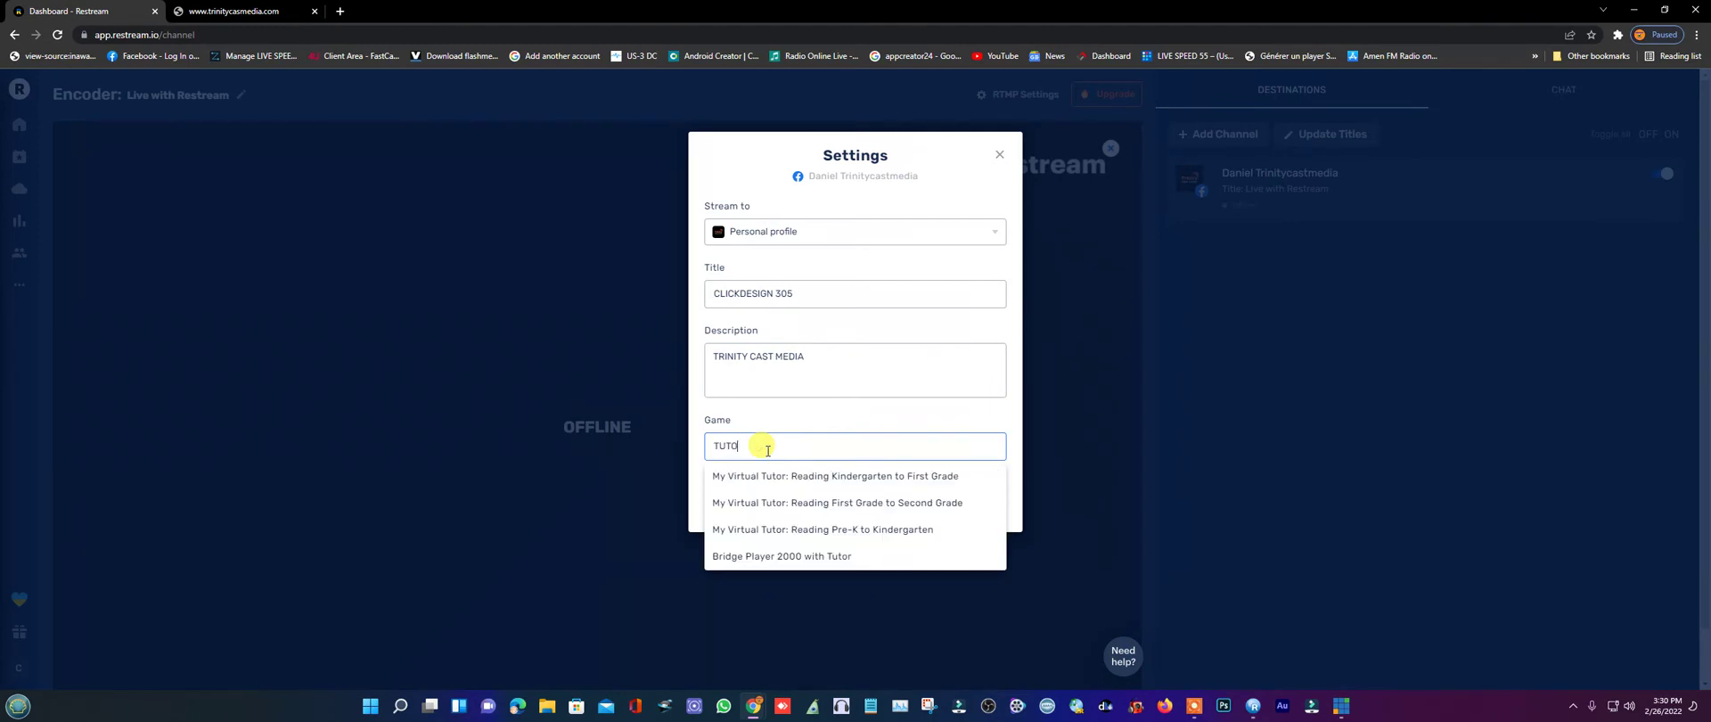
type("RIAL")
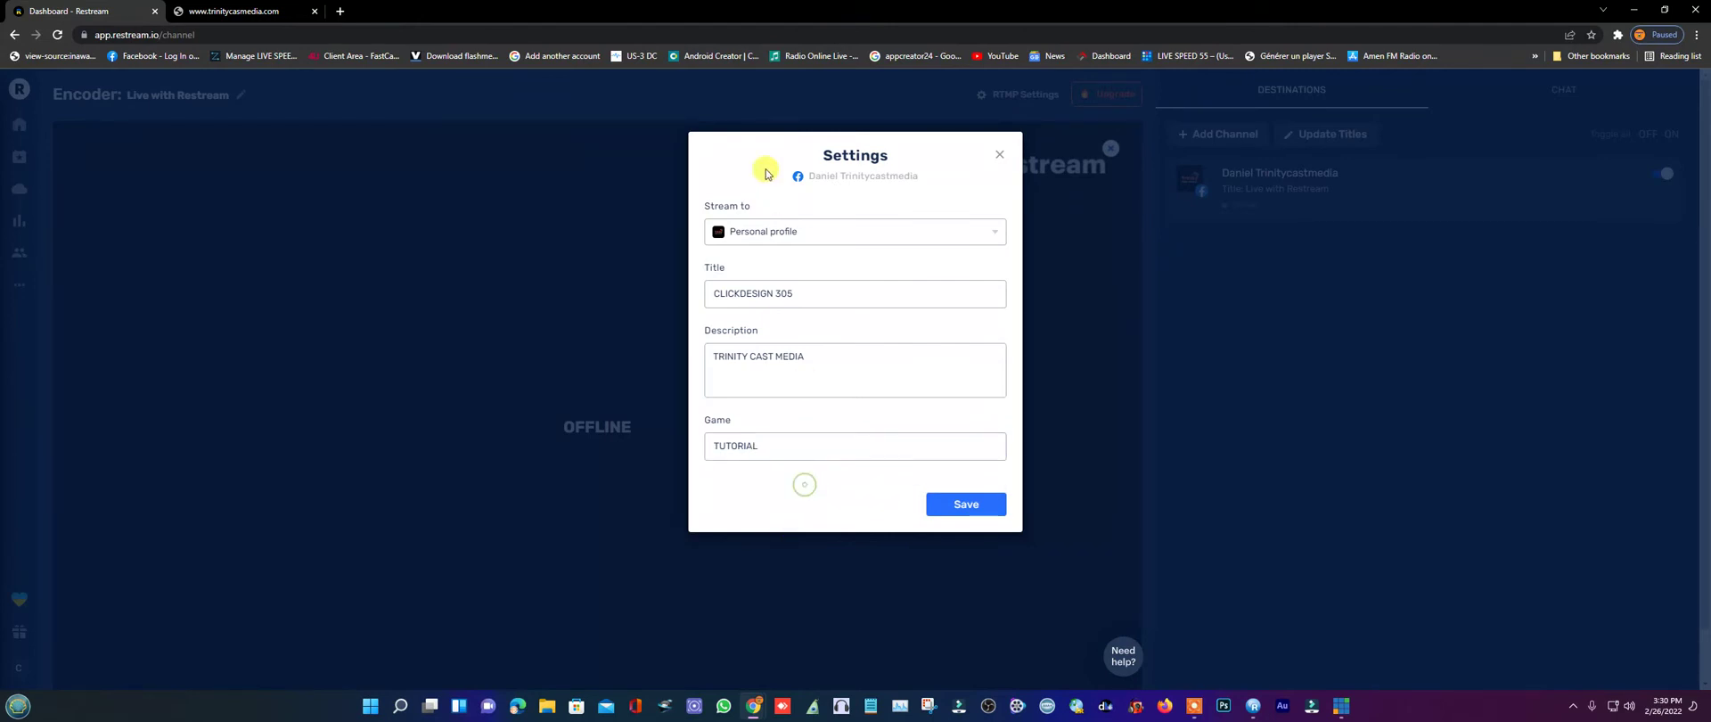
left_click(967, 505)
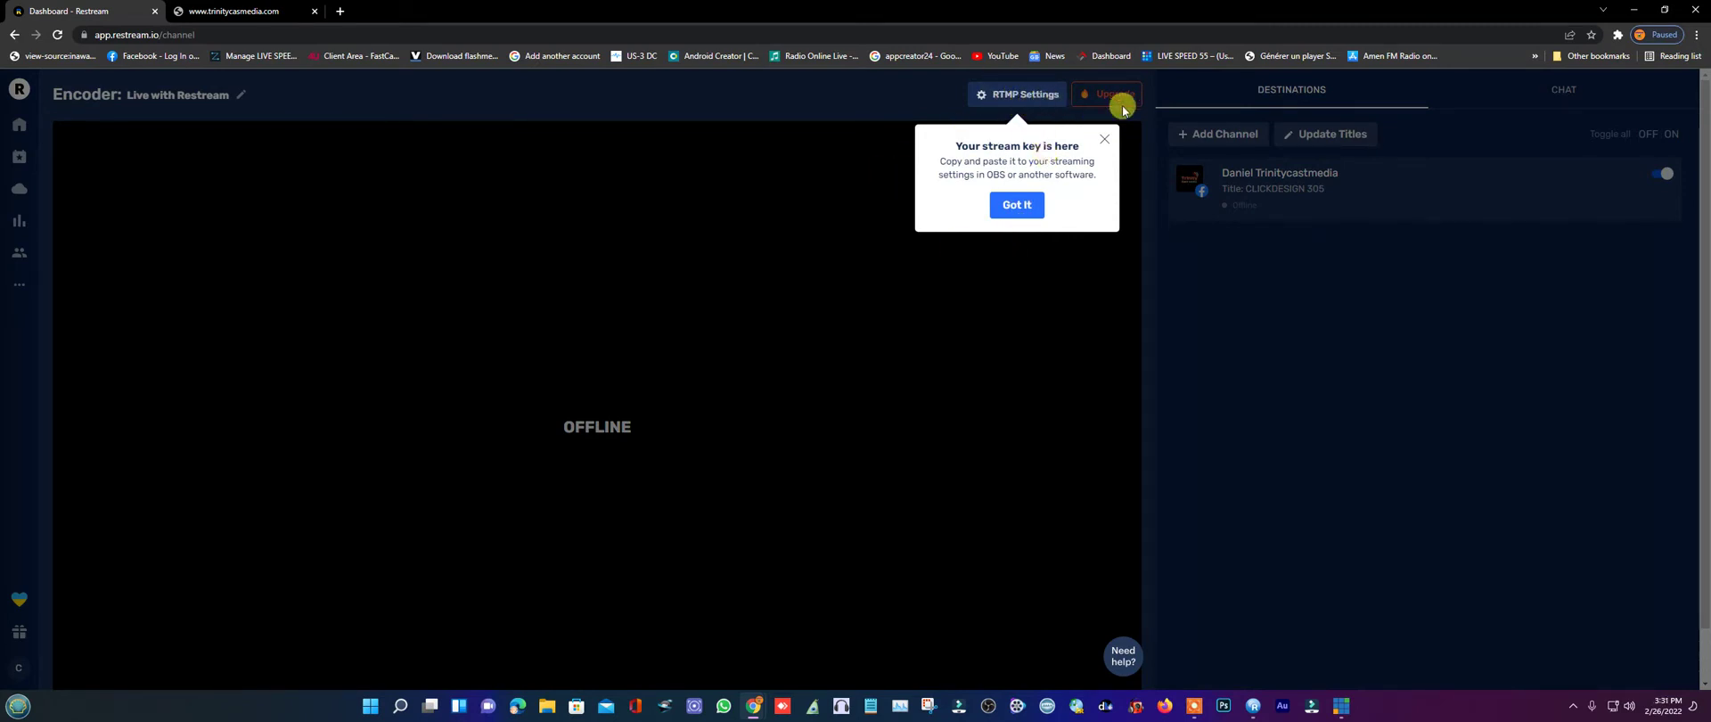
left_click(1017, 205)
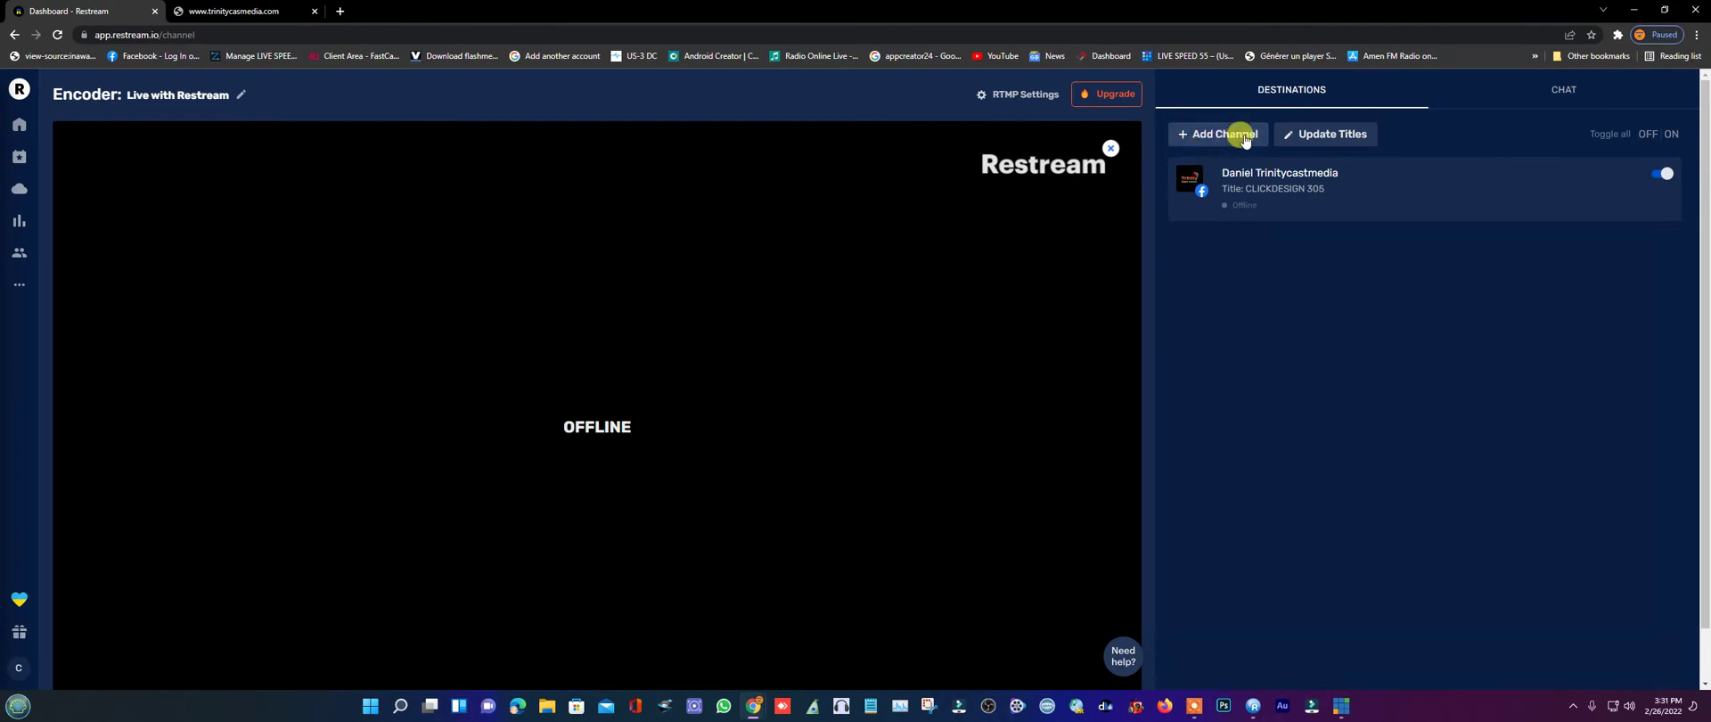
- Connect YouTube as a channel, choosing the MemeS UP DAY account and allowing Restream the requested access
left_click(1186, 135)
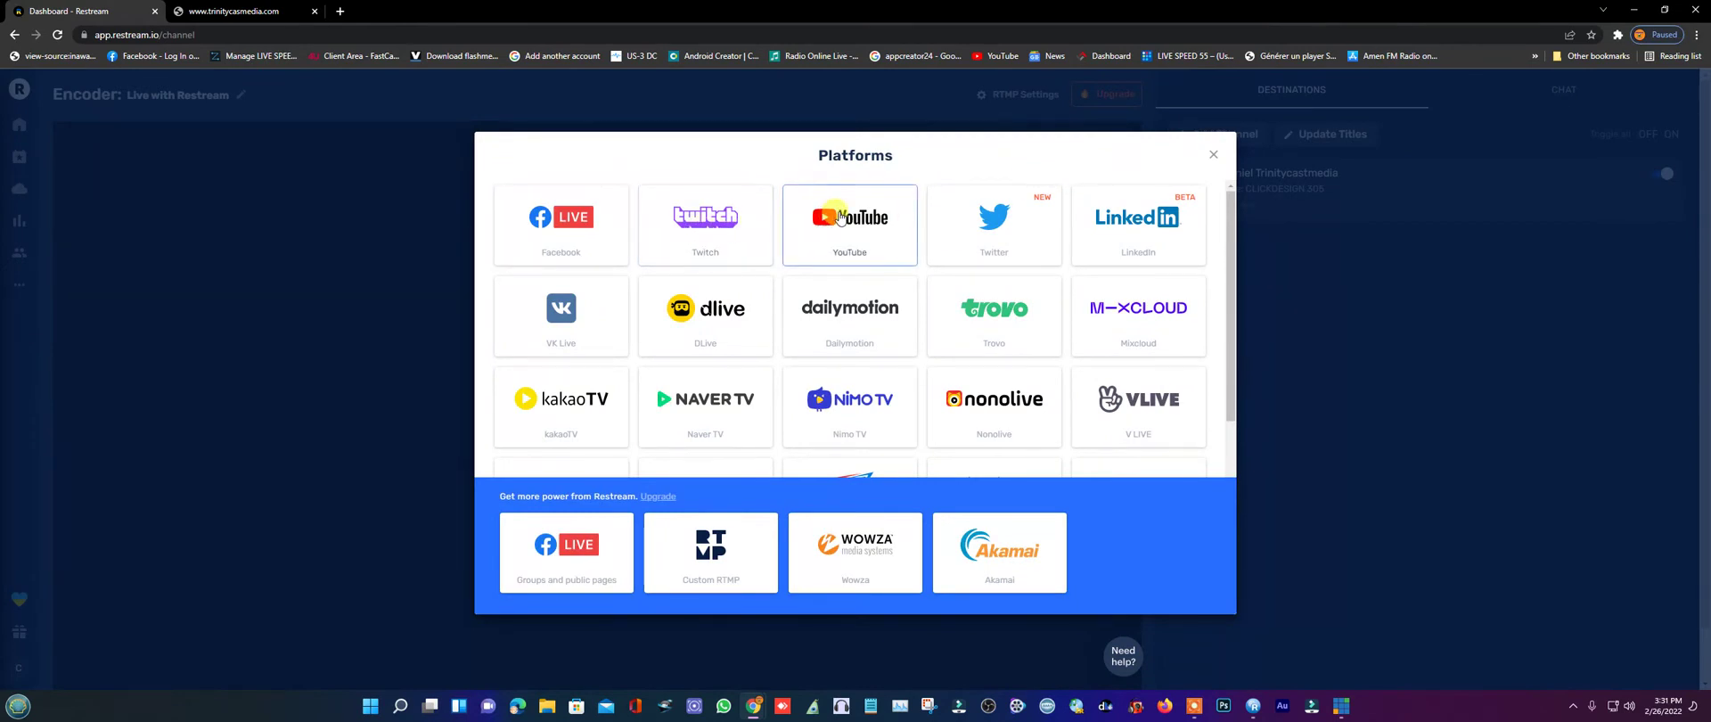
left_click(840, 218)
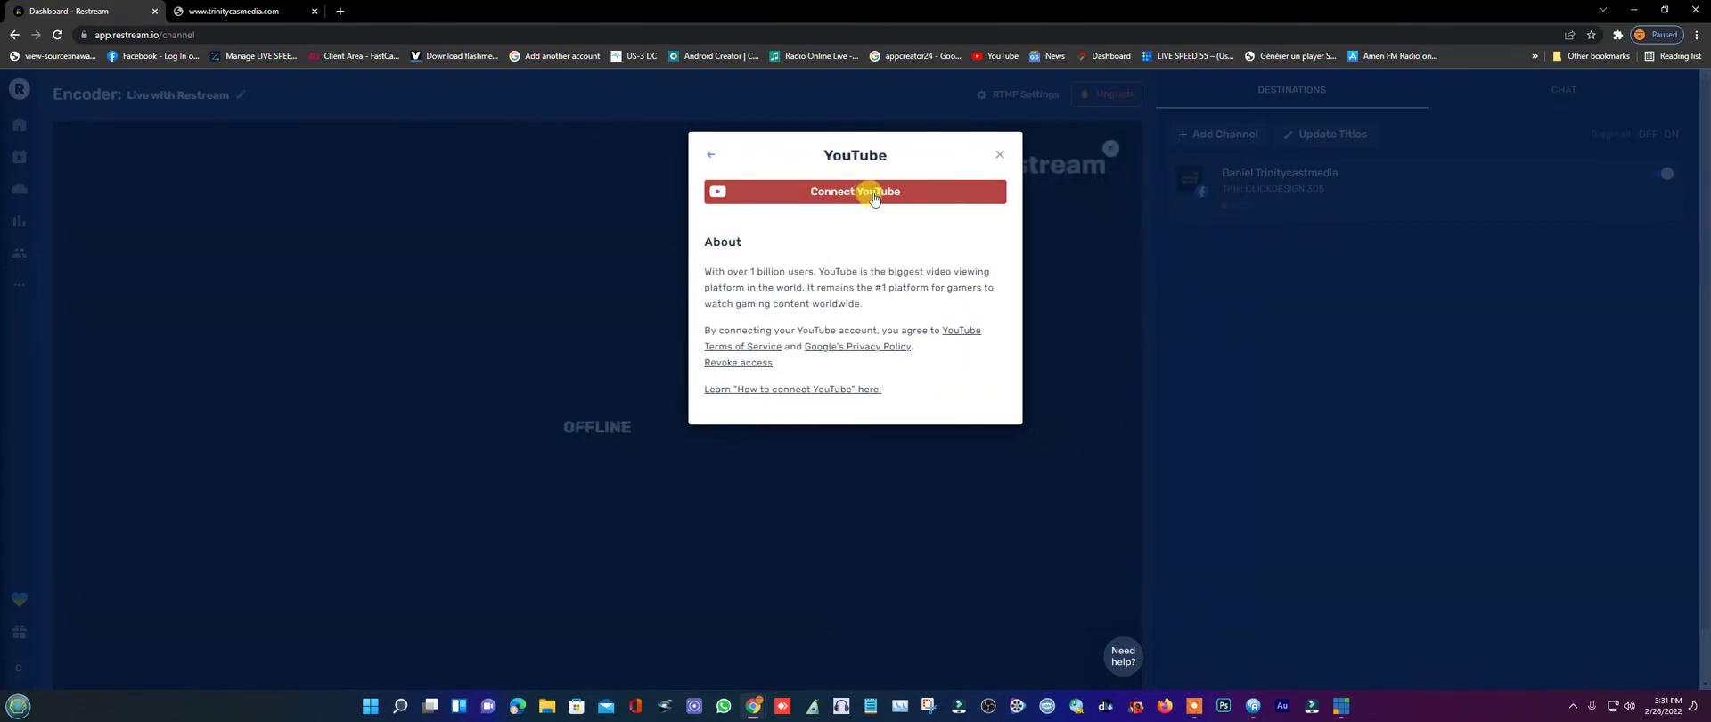
left_click(874, 198)
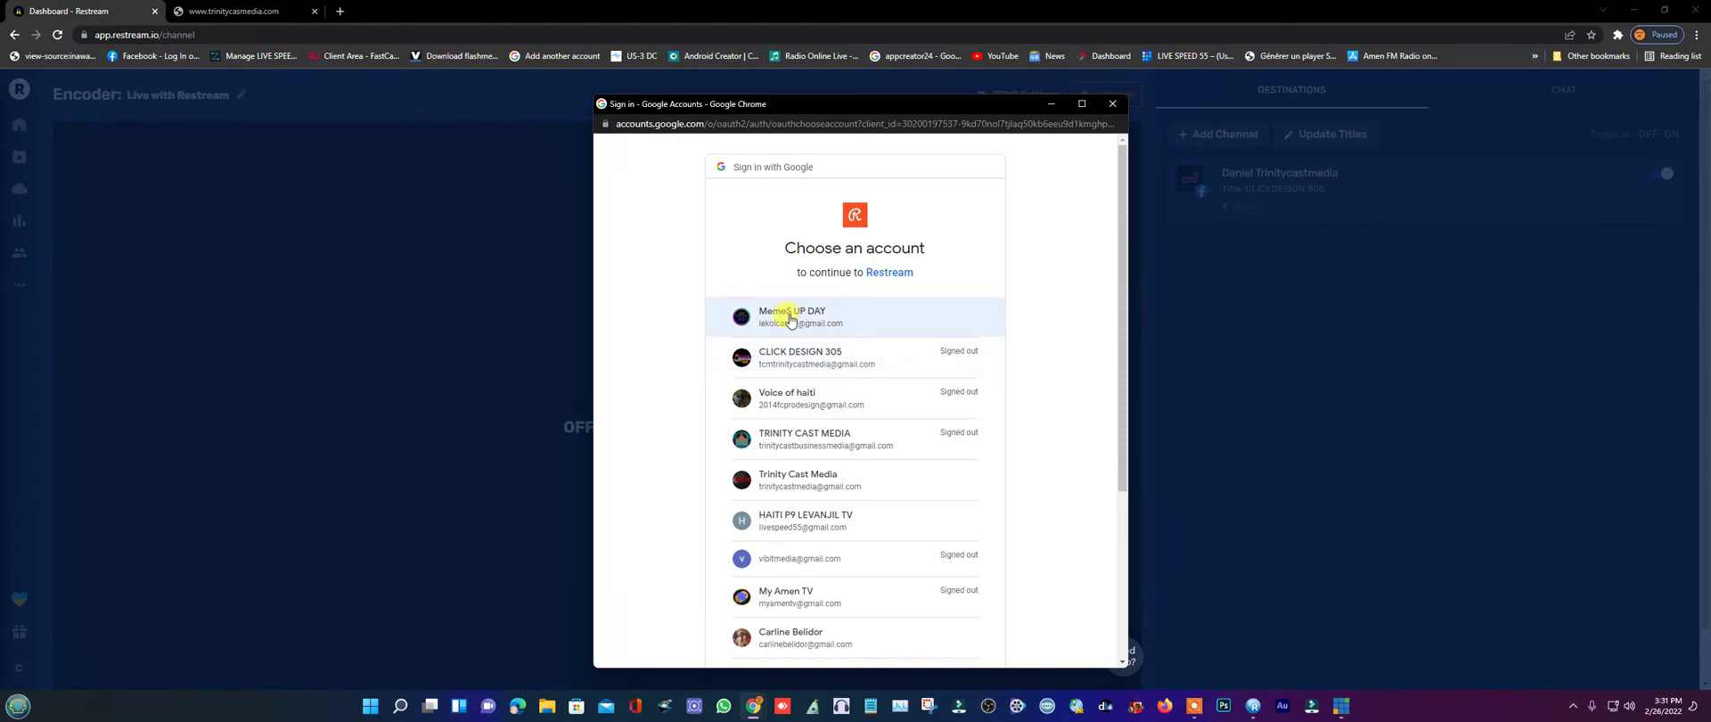
left_click(790, 320)
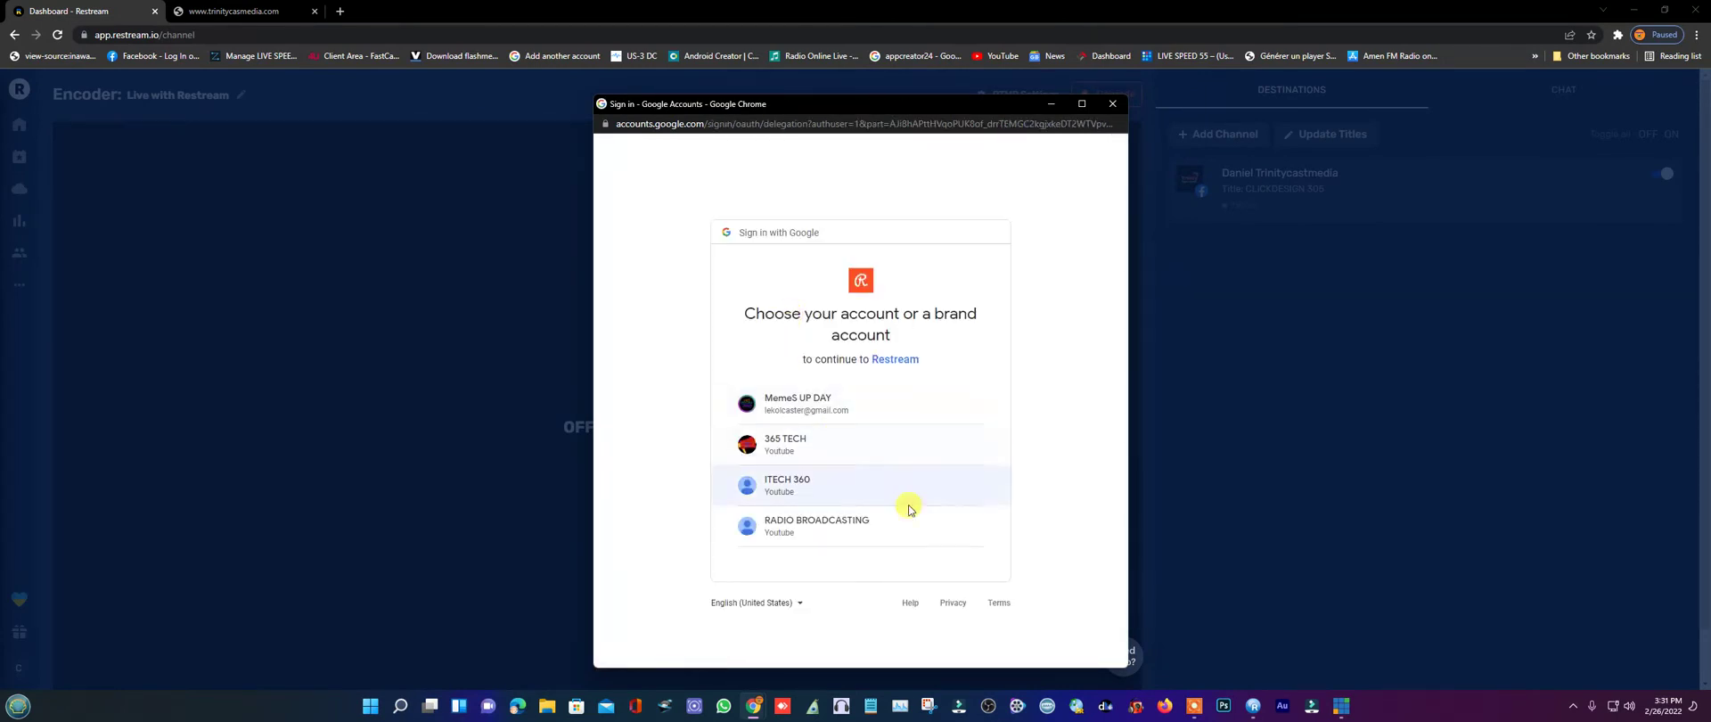
left_click(818, 404)
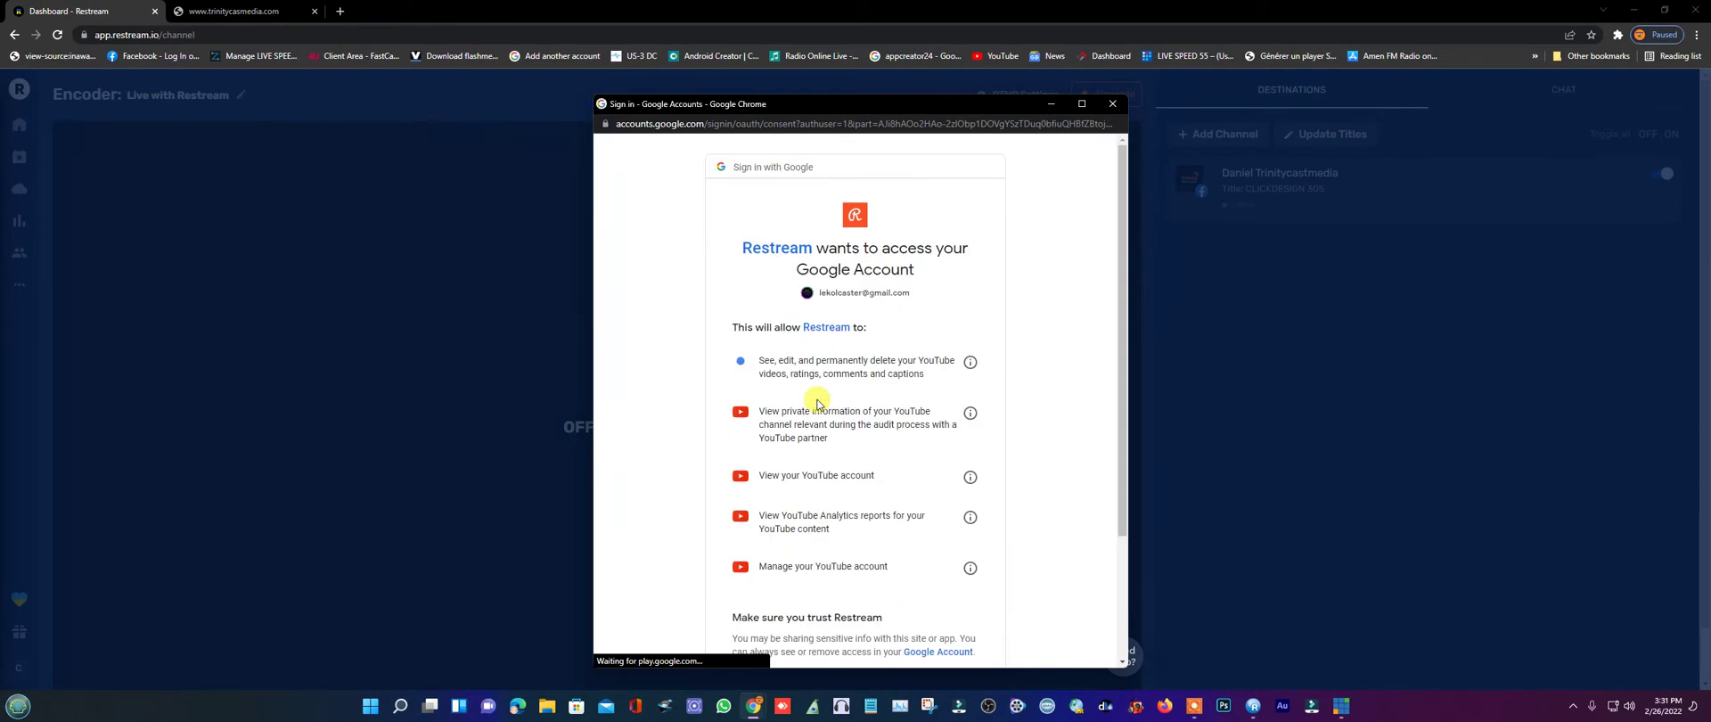
scroll(970, 490, "down", 3)
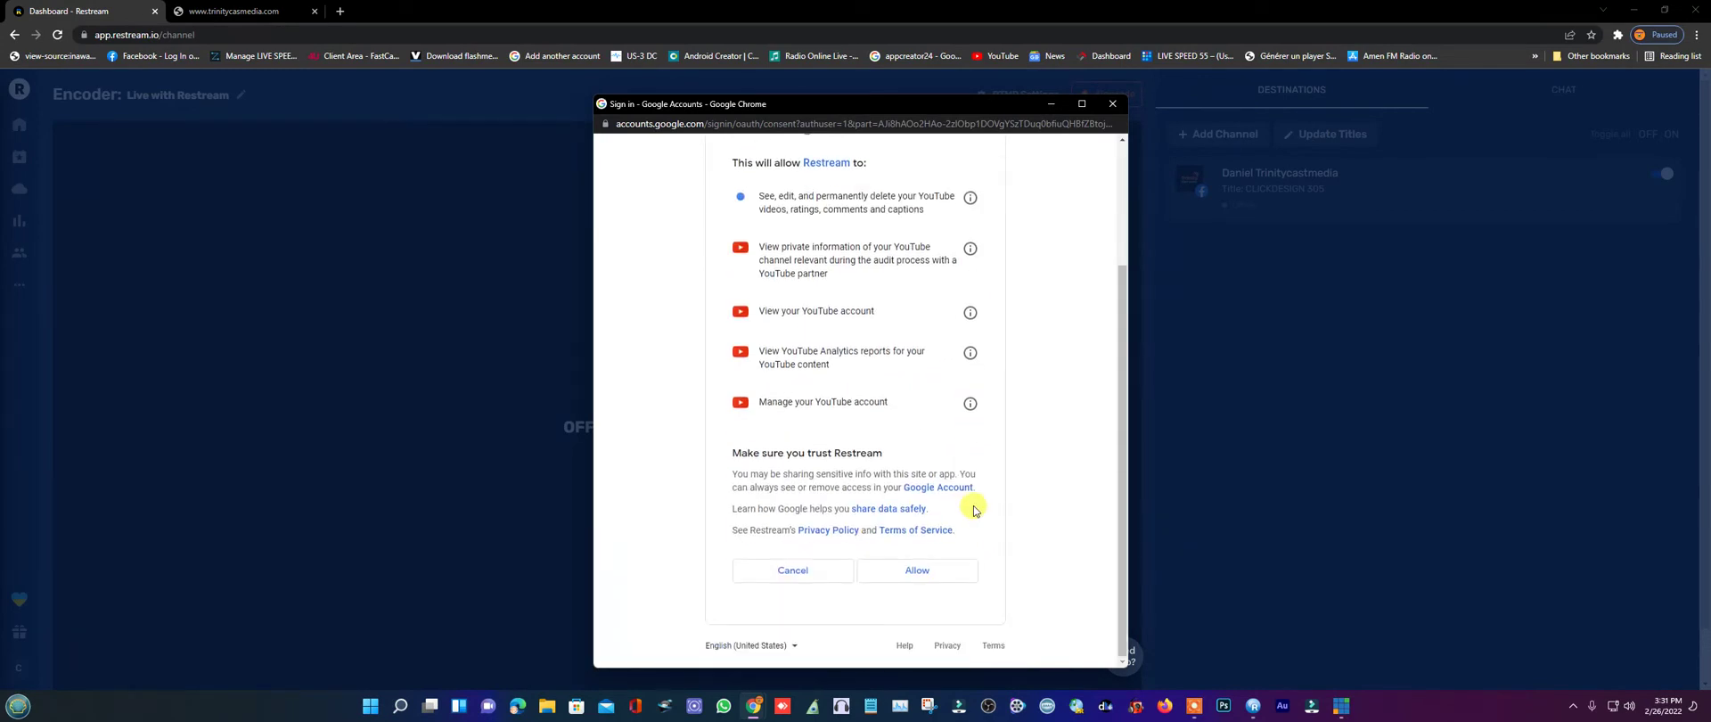
left_click(914, 572)
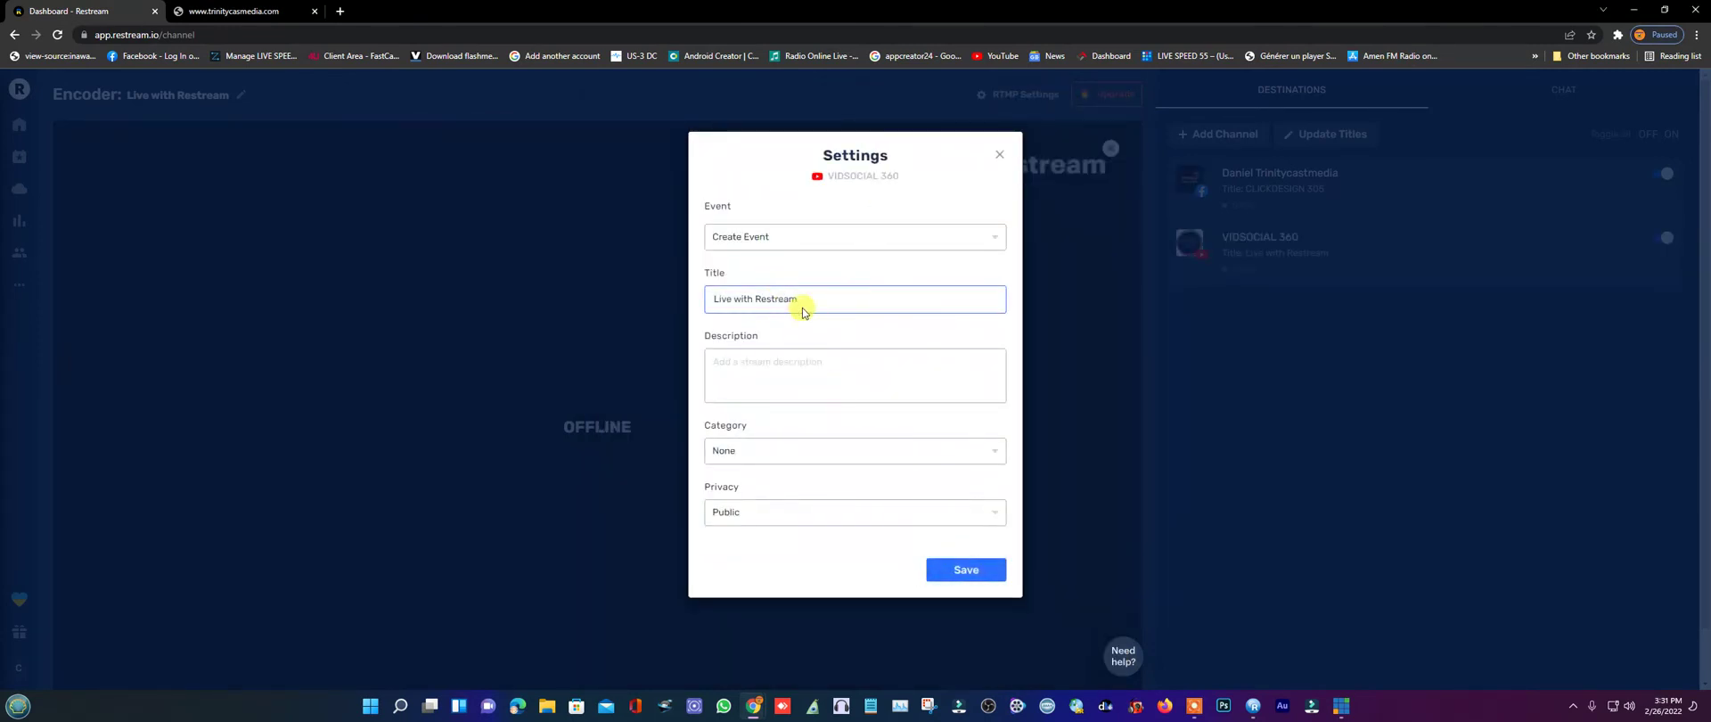
- Set the YouTube stream title to CLICKDEASIGN 305 and enter VIDSOCIAL as the description
left_click_drag(811, 299, 681, 310)
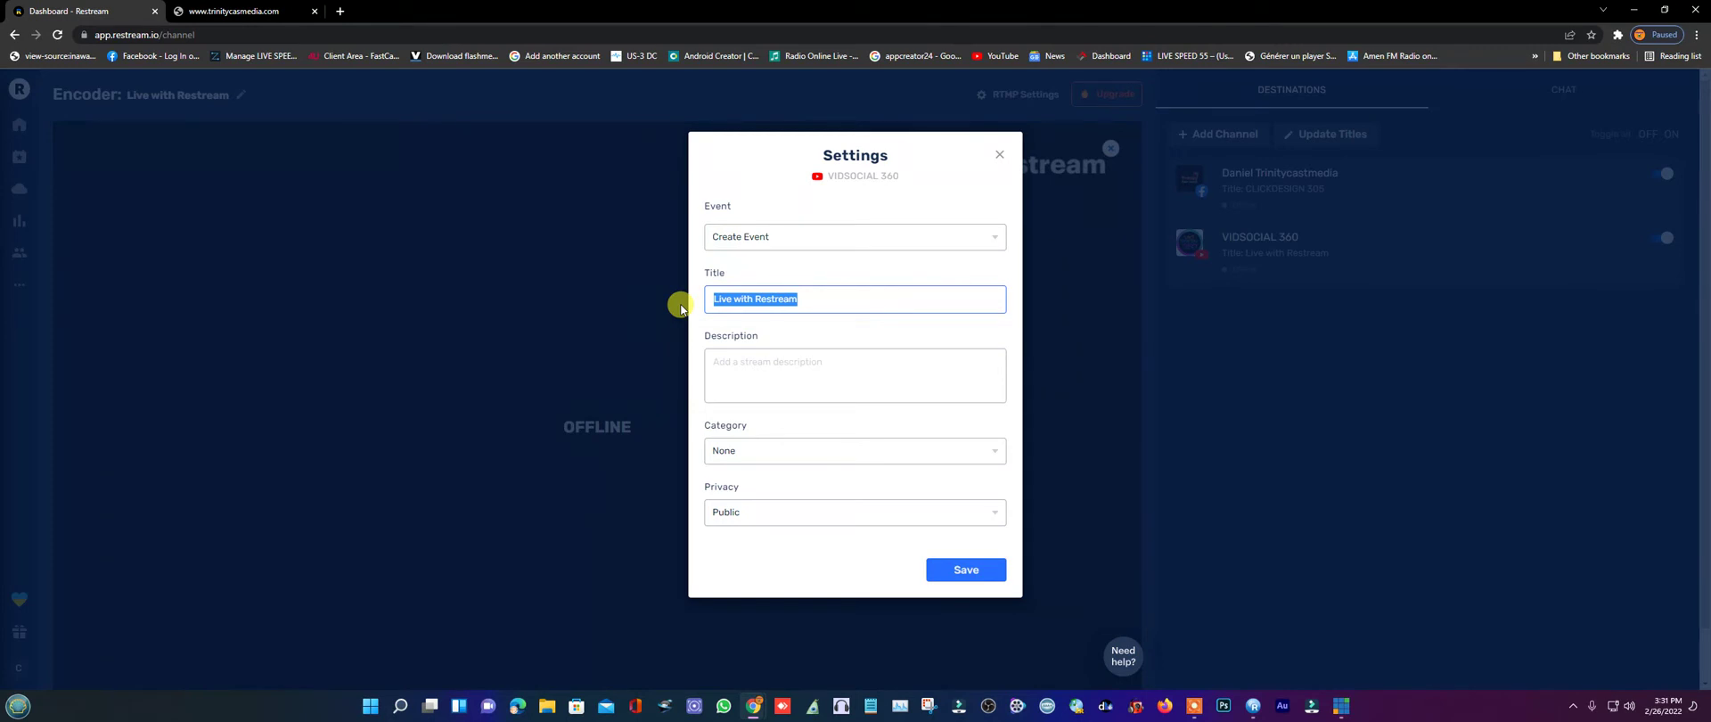
type("CLICKDEASIGN 305")
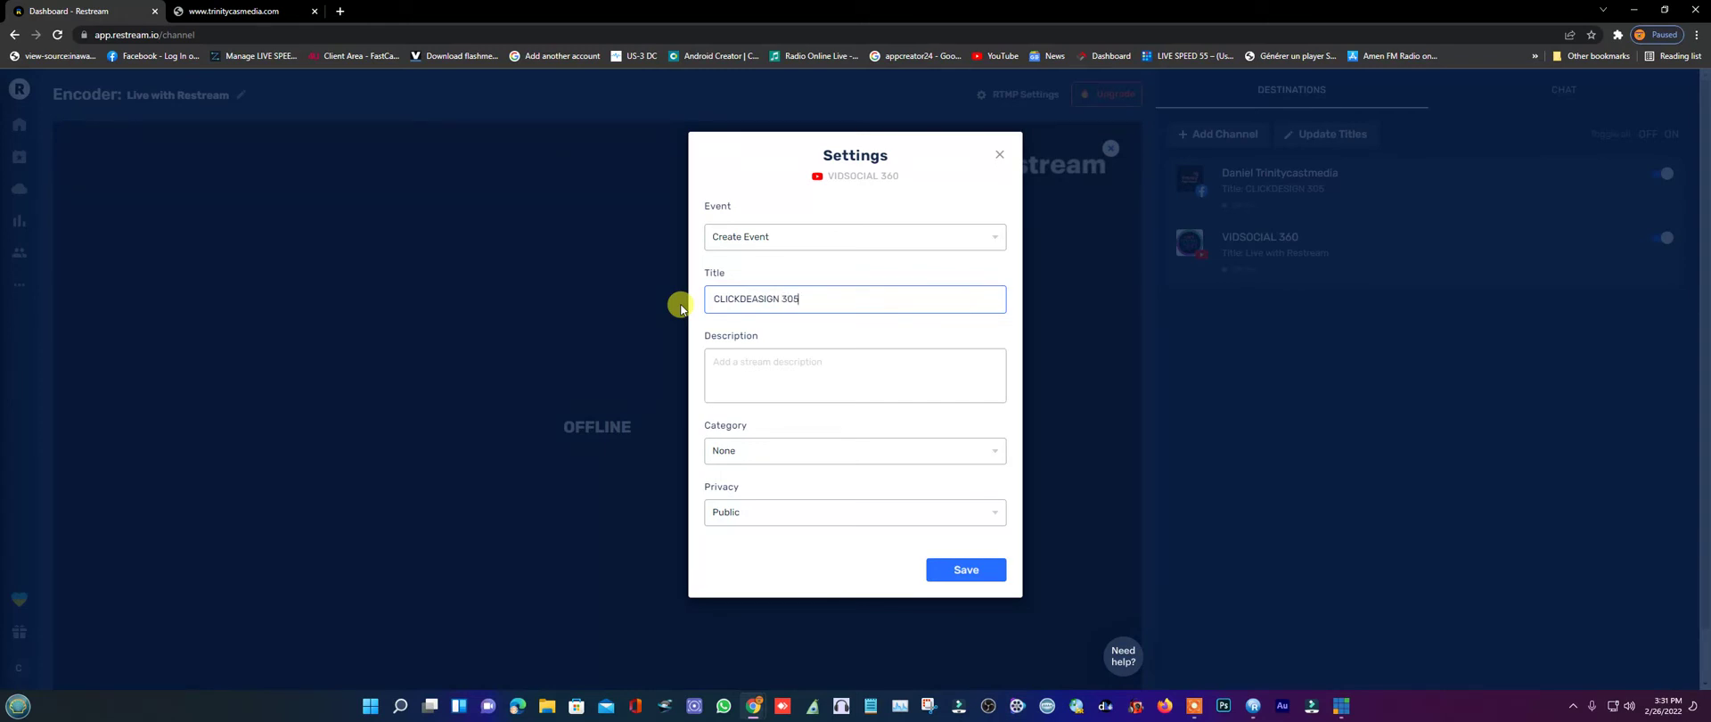
left_click(768, 361)
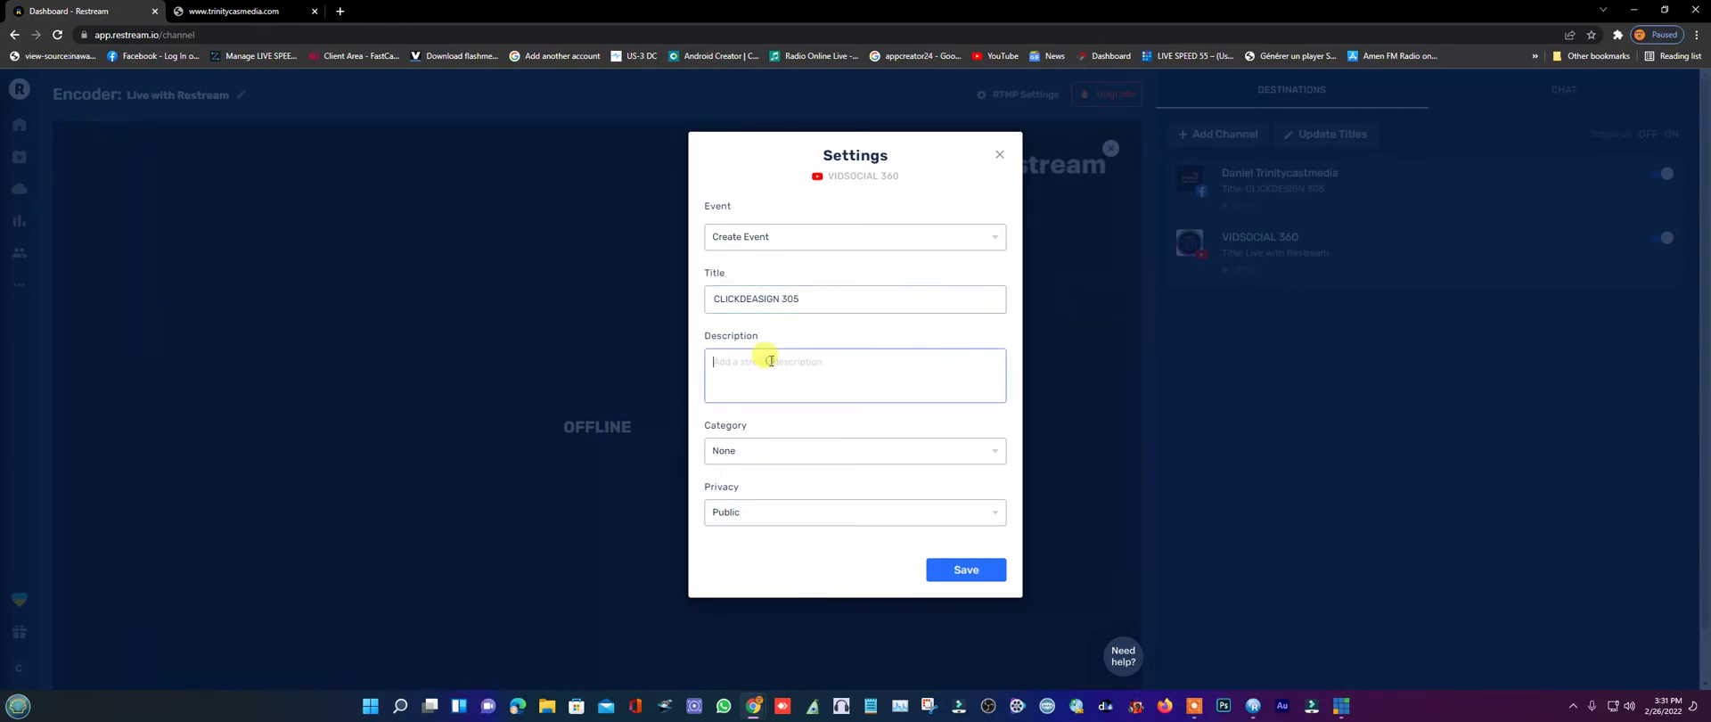
right_click(771, 361)
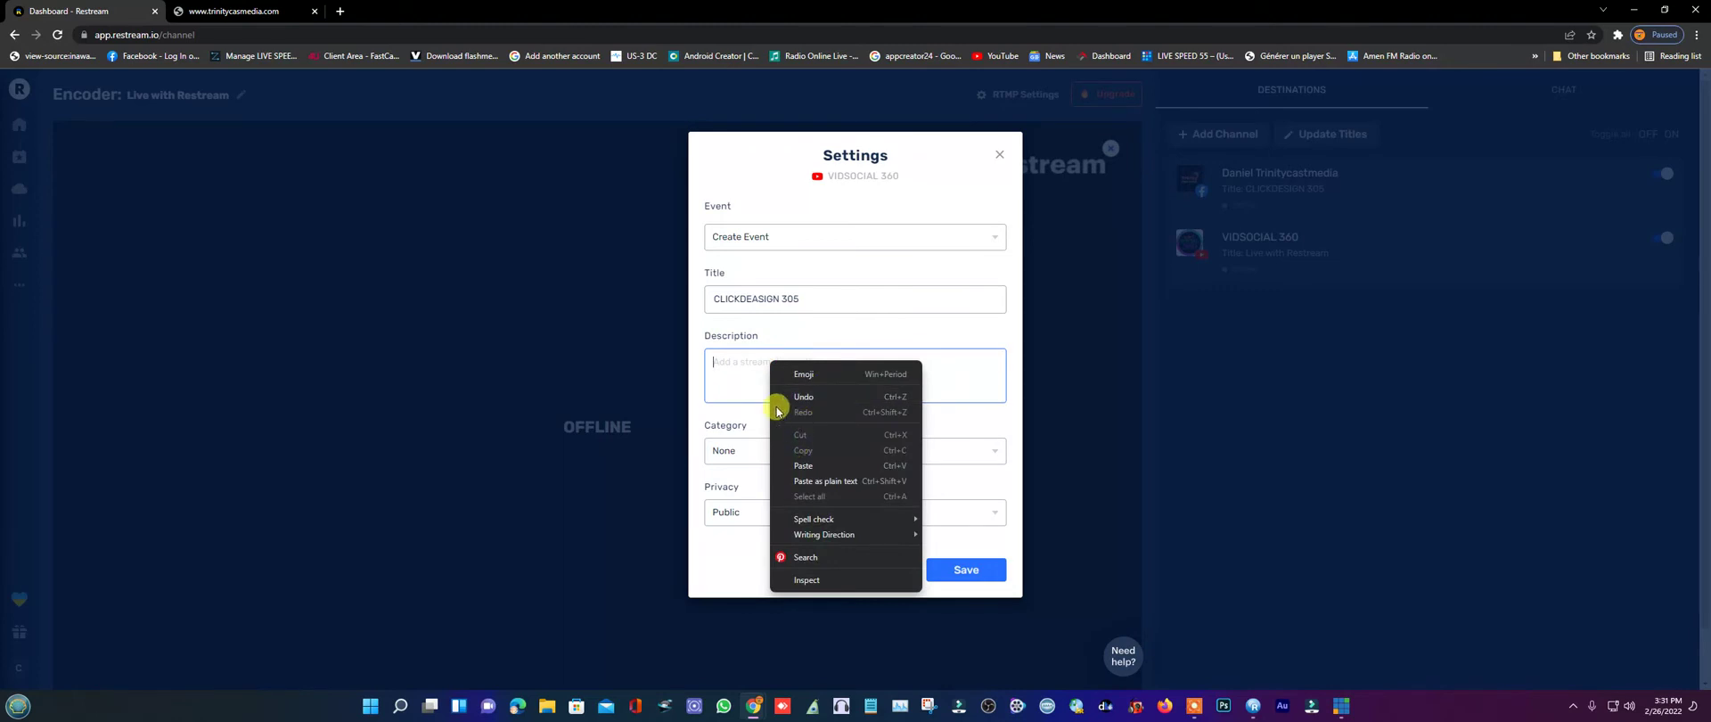
left_click(741, 364)
type("TR")
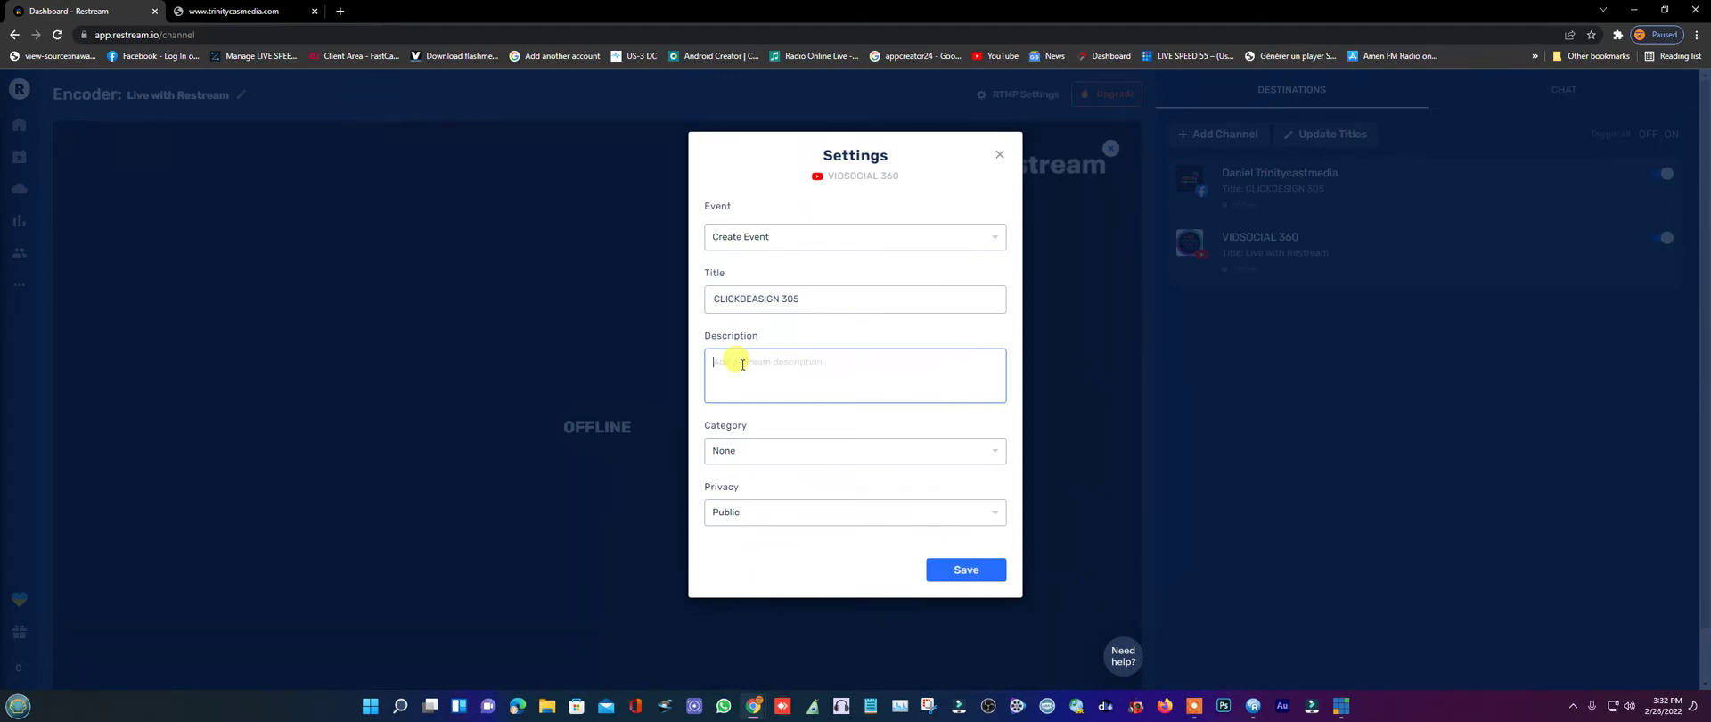
type("VIDSOCIAL")
- Set the YouTube stream category to People & Blogs and save the channel settings with privacy kept Public
left_click(821, 452)
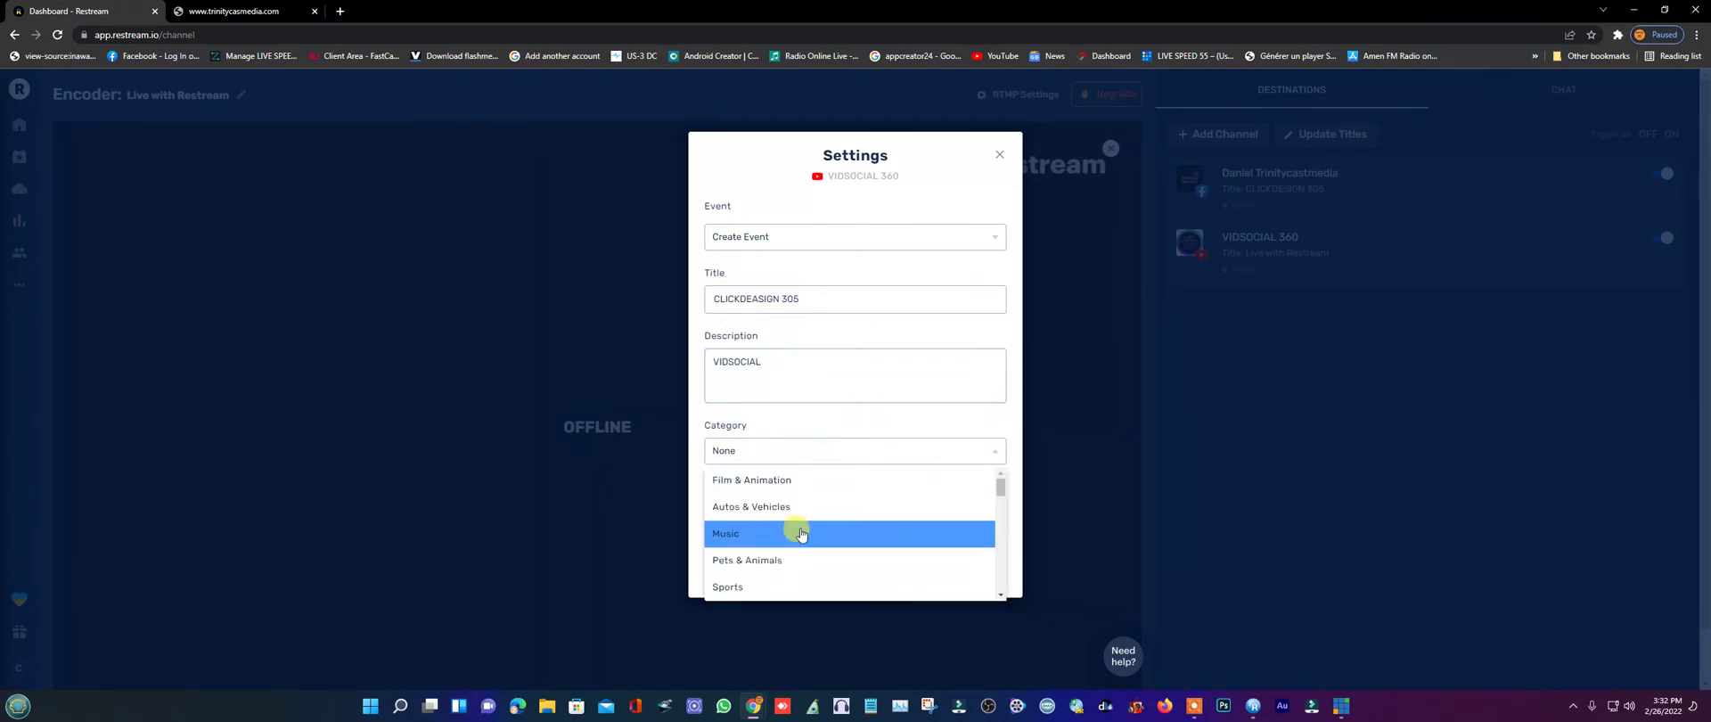
scroll(798, 535, "down", 2)
scroll(798, 540, "down", 5)
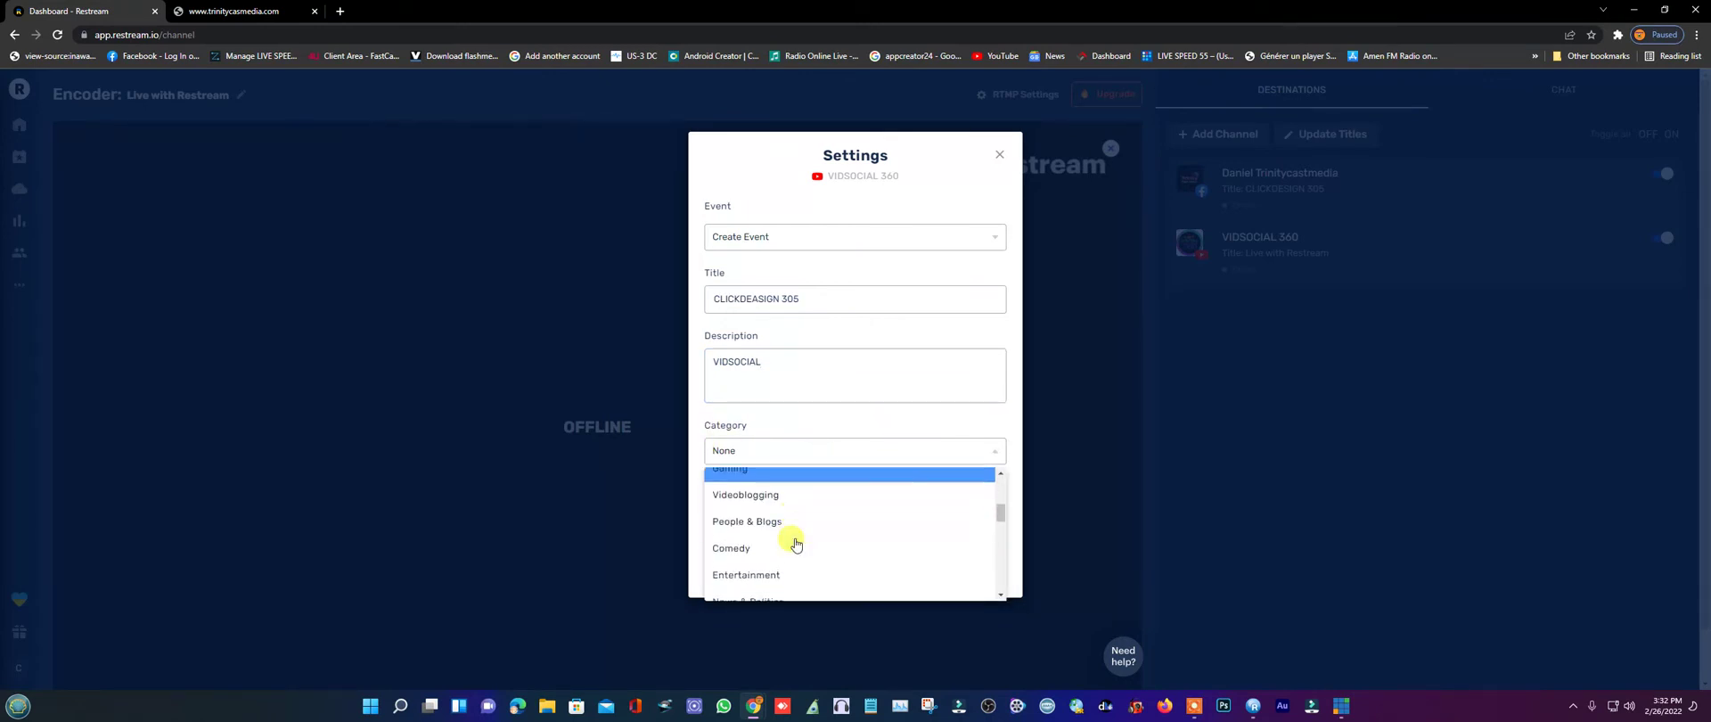
scroll(768, 575, "down", 3)
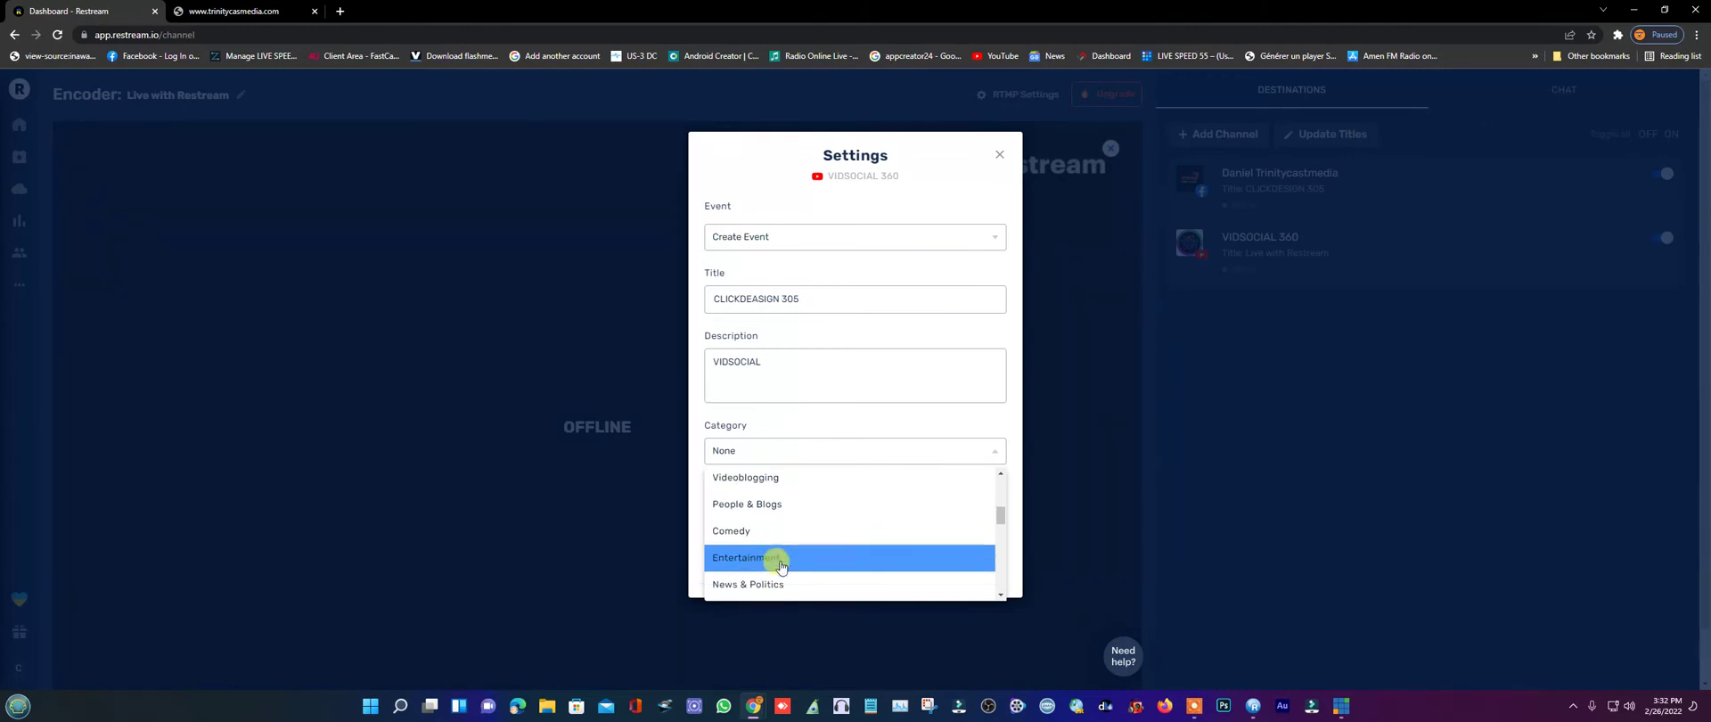
scroll(780, 566, "down", 3)
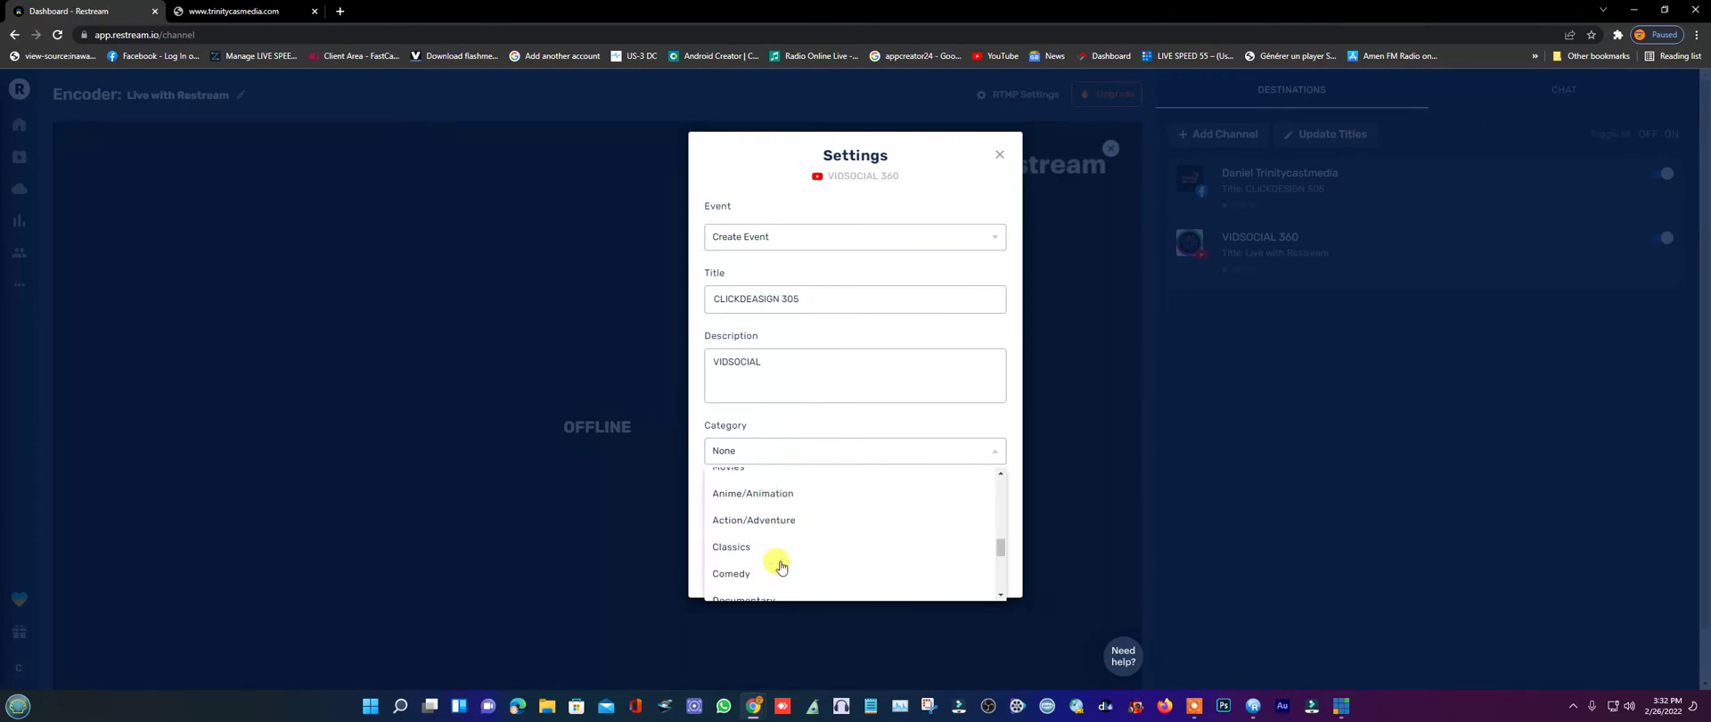
scroll(781, 566, "down", 3)
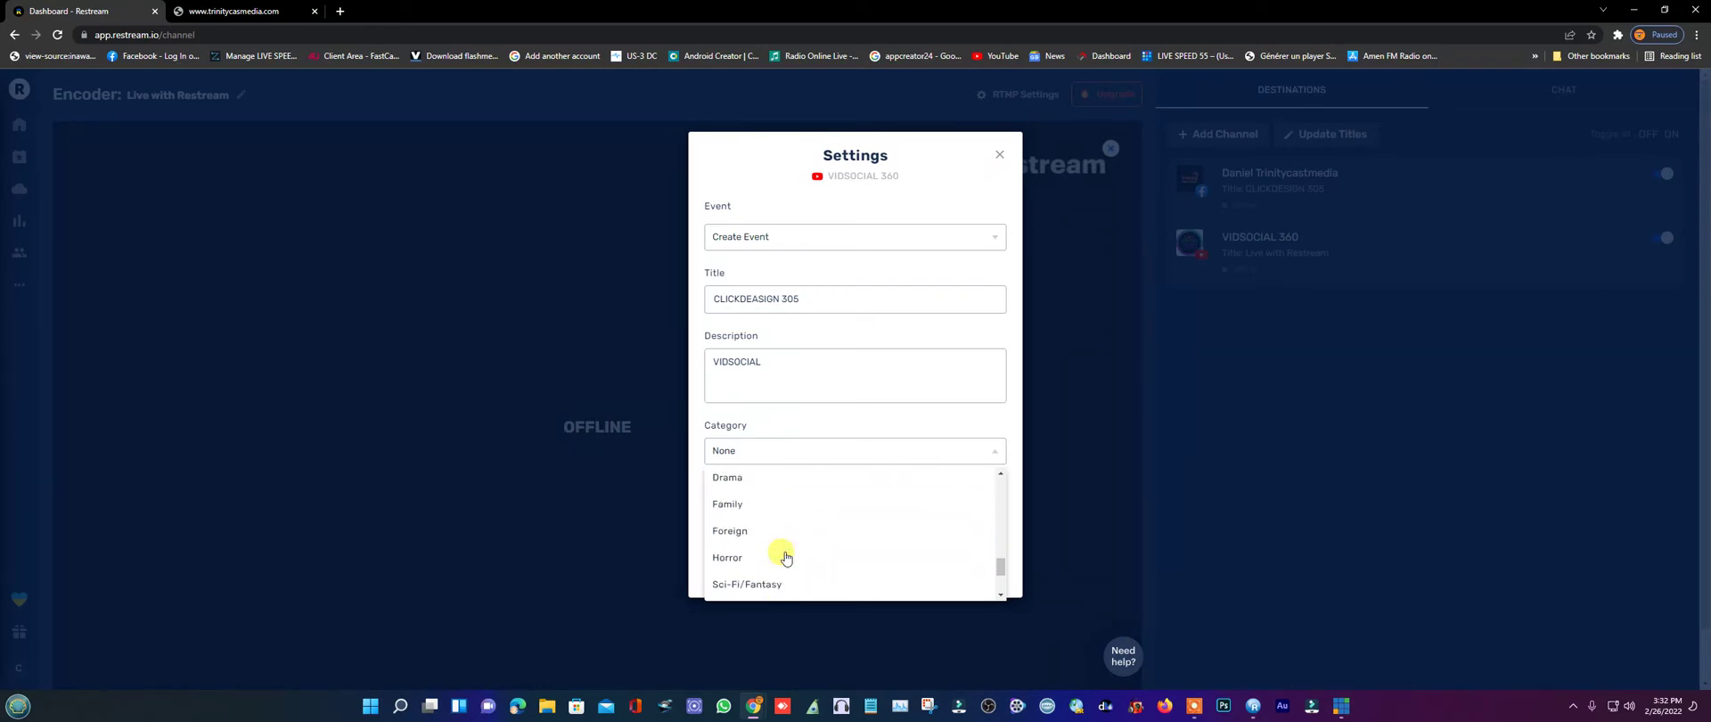
scroll(785, 557, "down", 3)
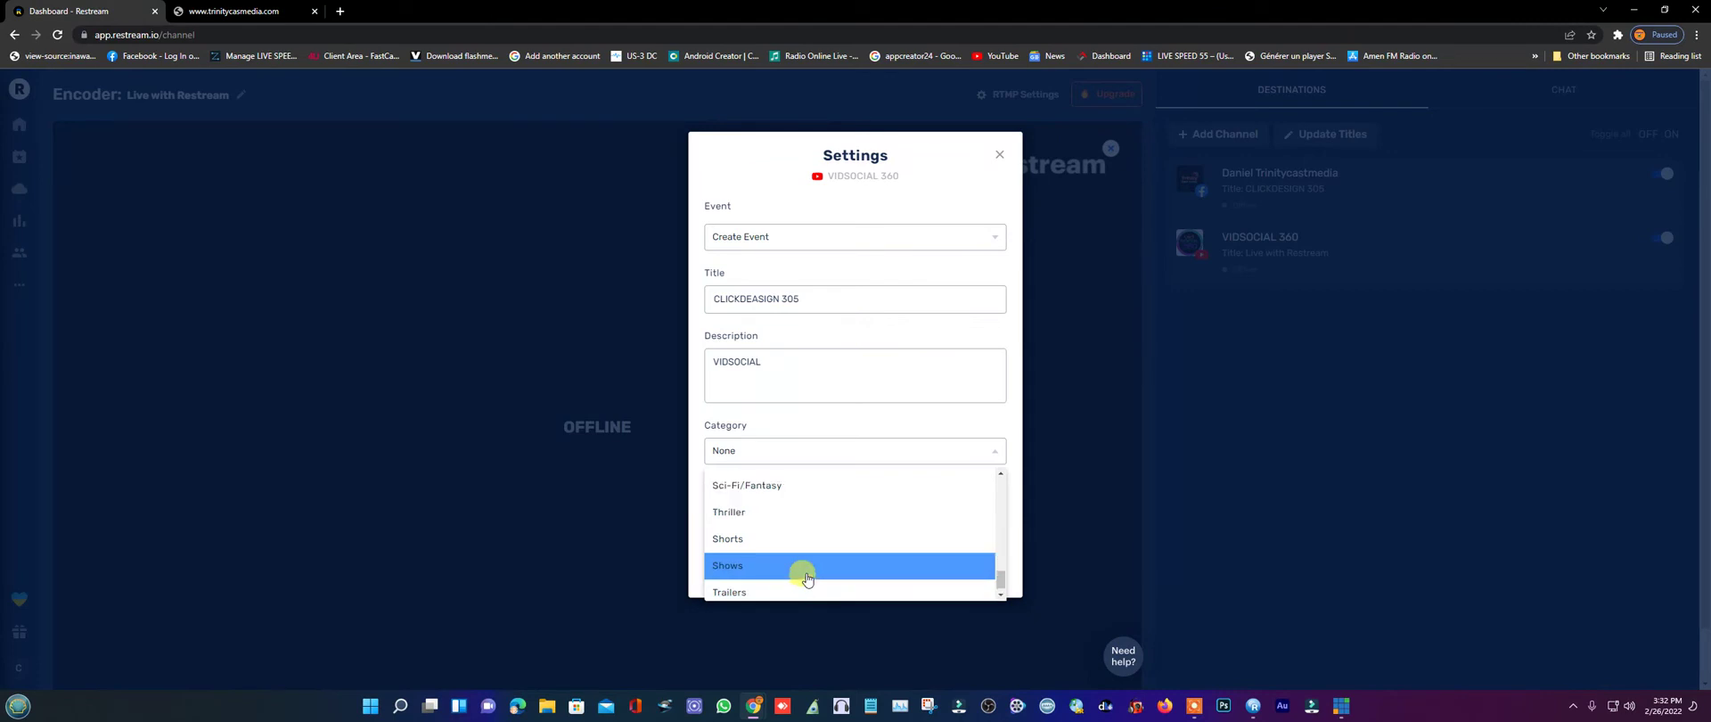
scroll(807, 579, "up", 1)
scroll(808, 579, "up", 1)
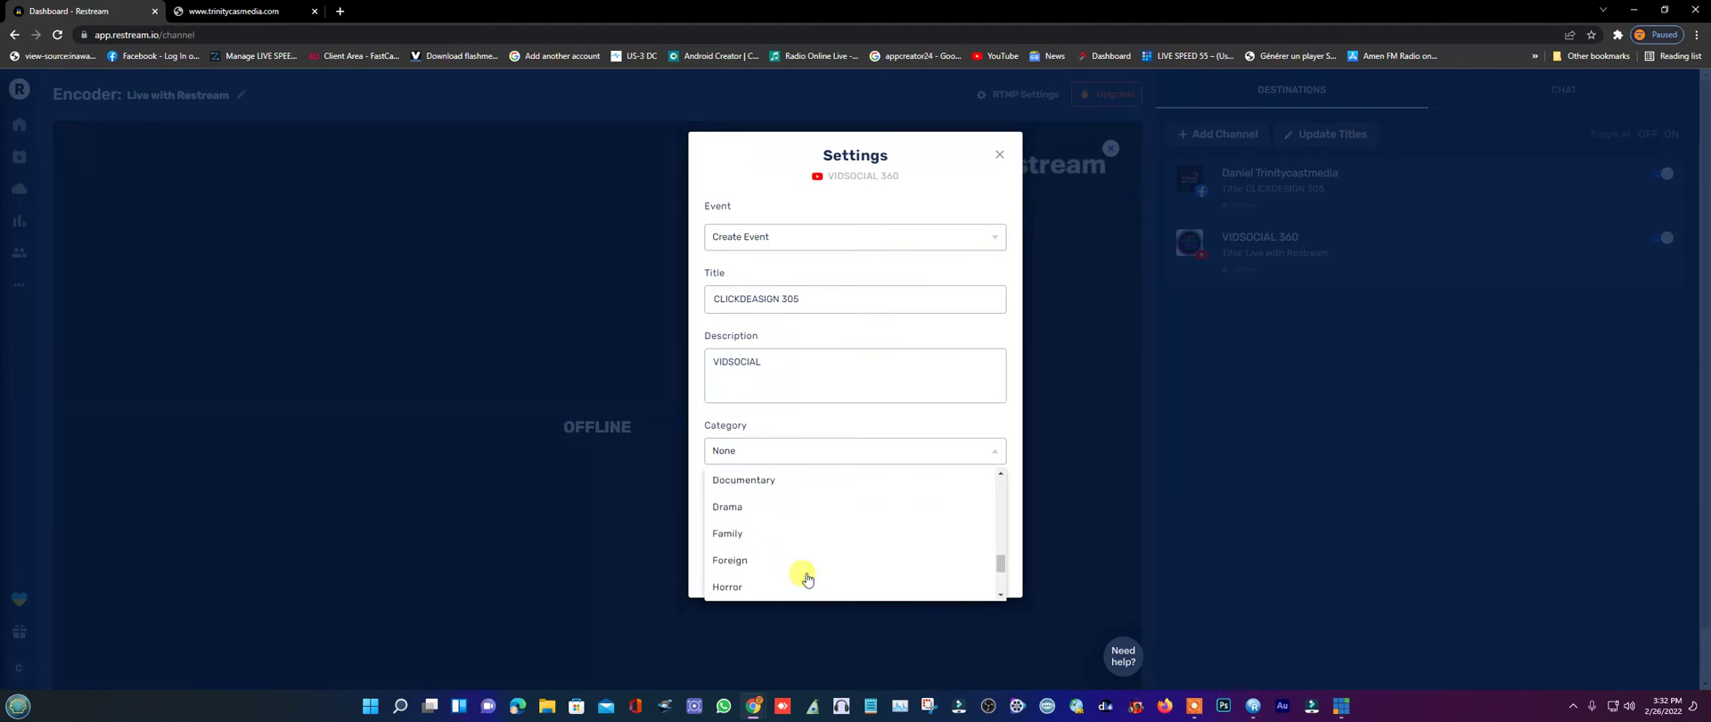
scroll(808, 579, "up", 1)
scroll(807, 580, "up", 2)
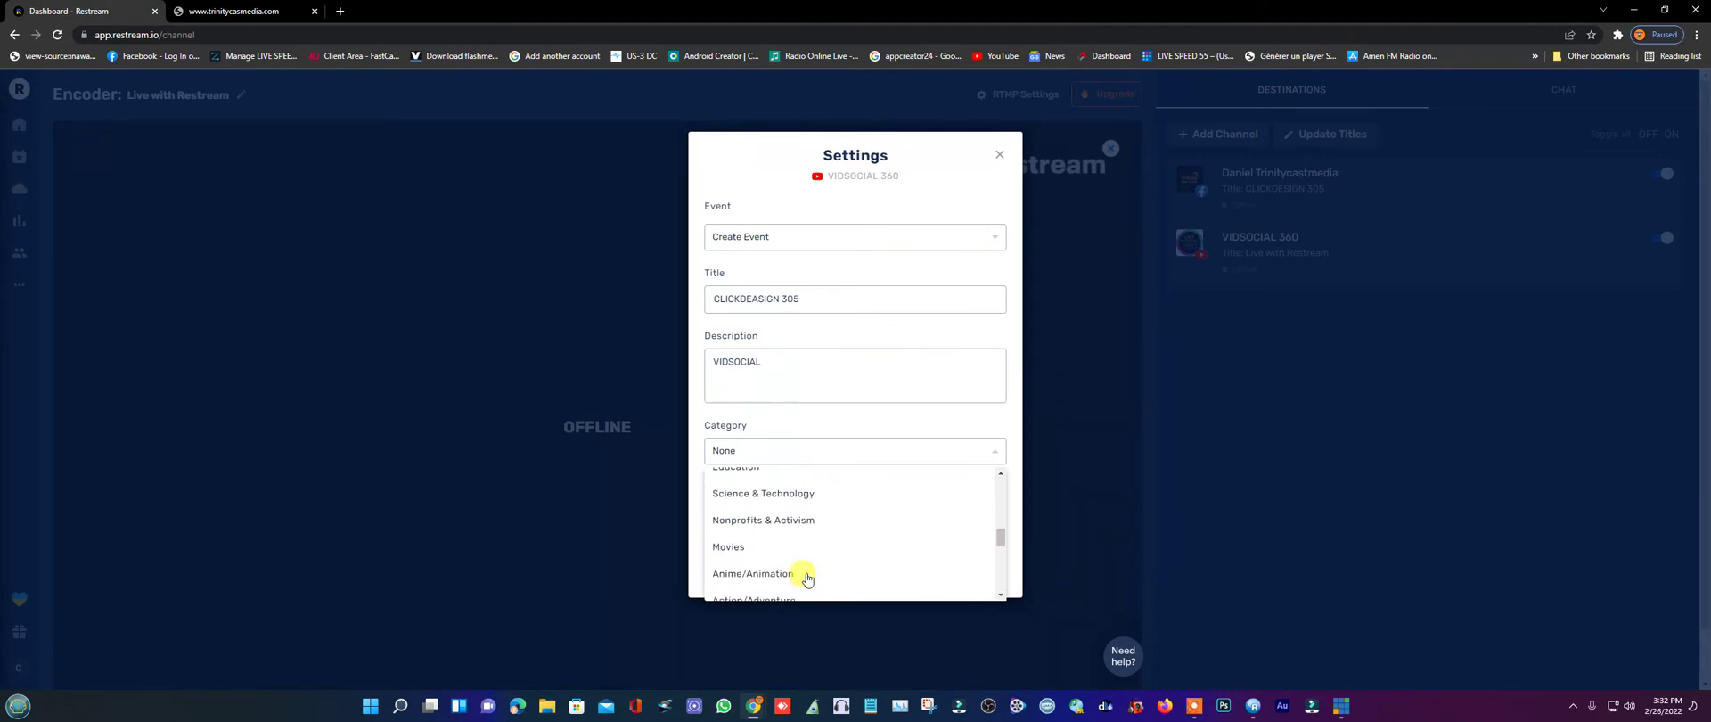
scroll(808, 579, "up", 1)
scroll(808, 580, "up", 2)
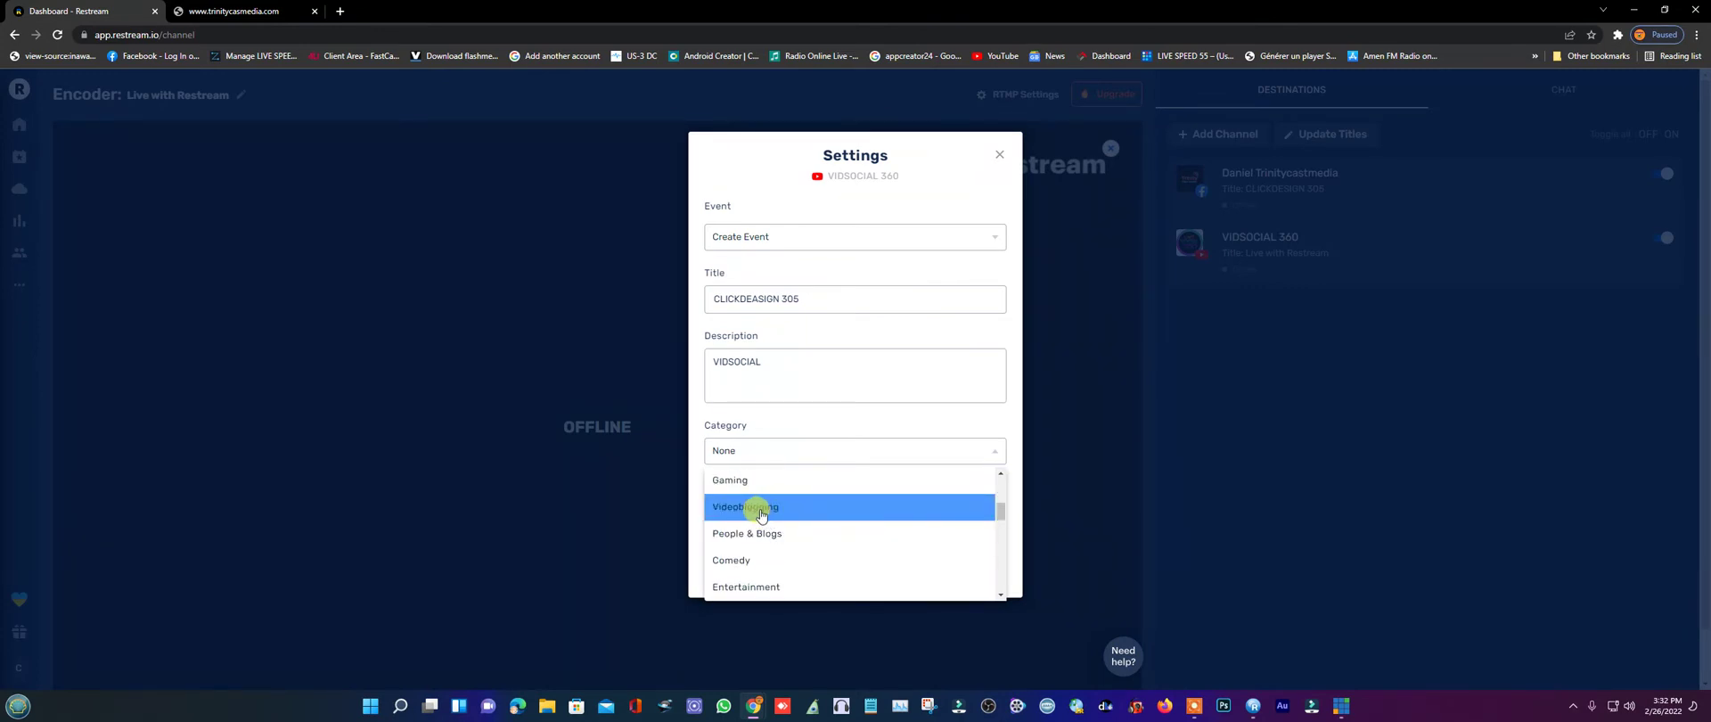
left_click(783, 534)
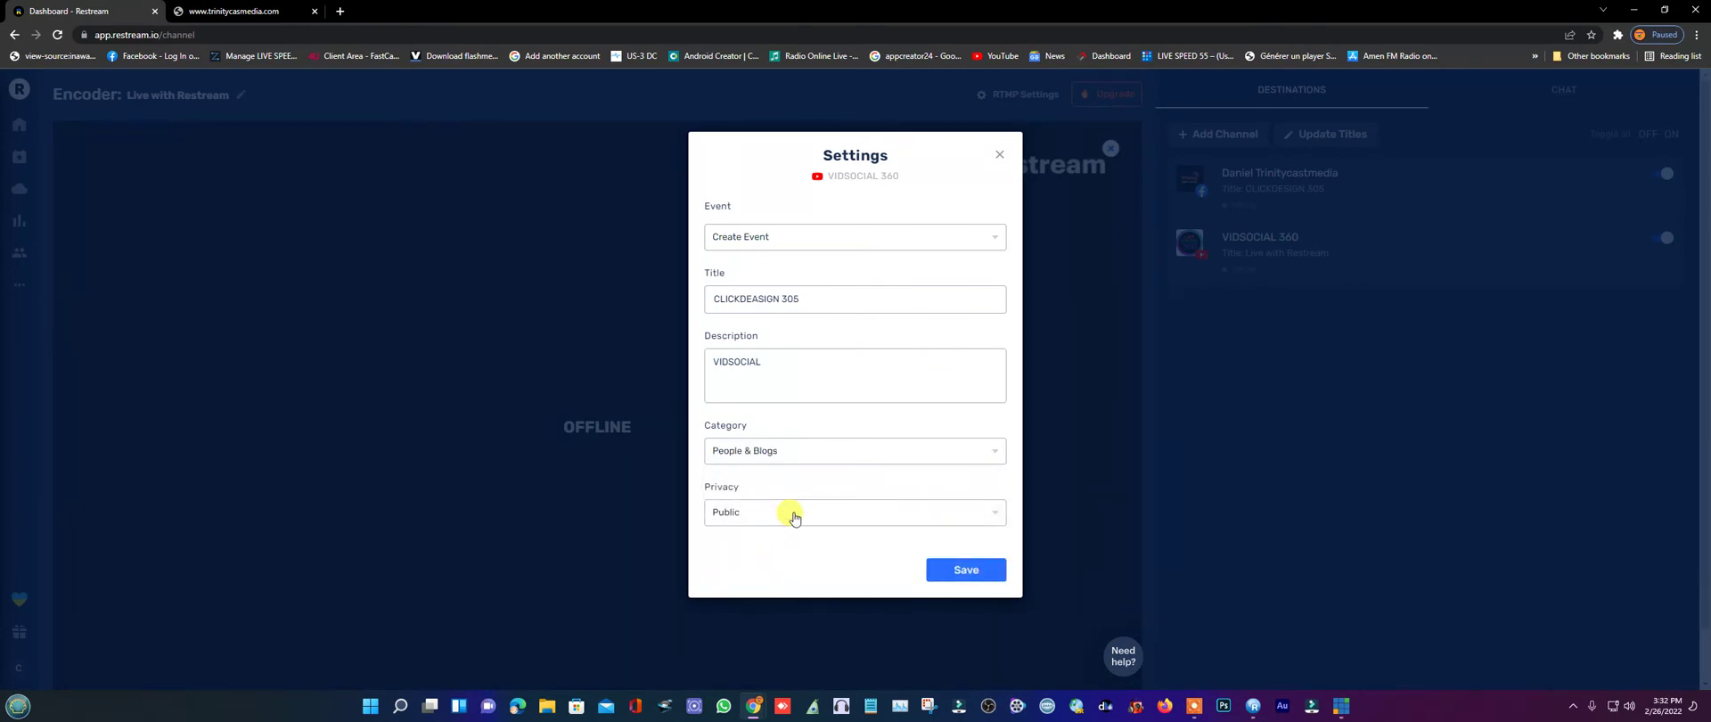
left_click(965, 571)
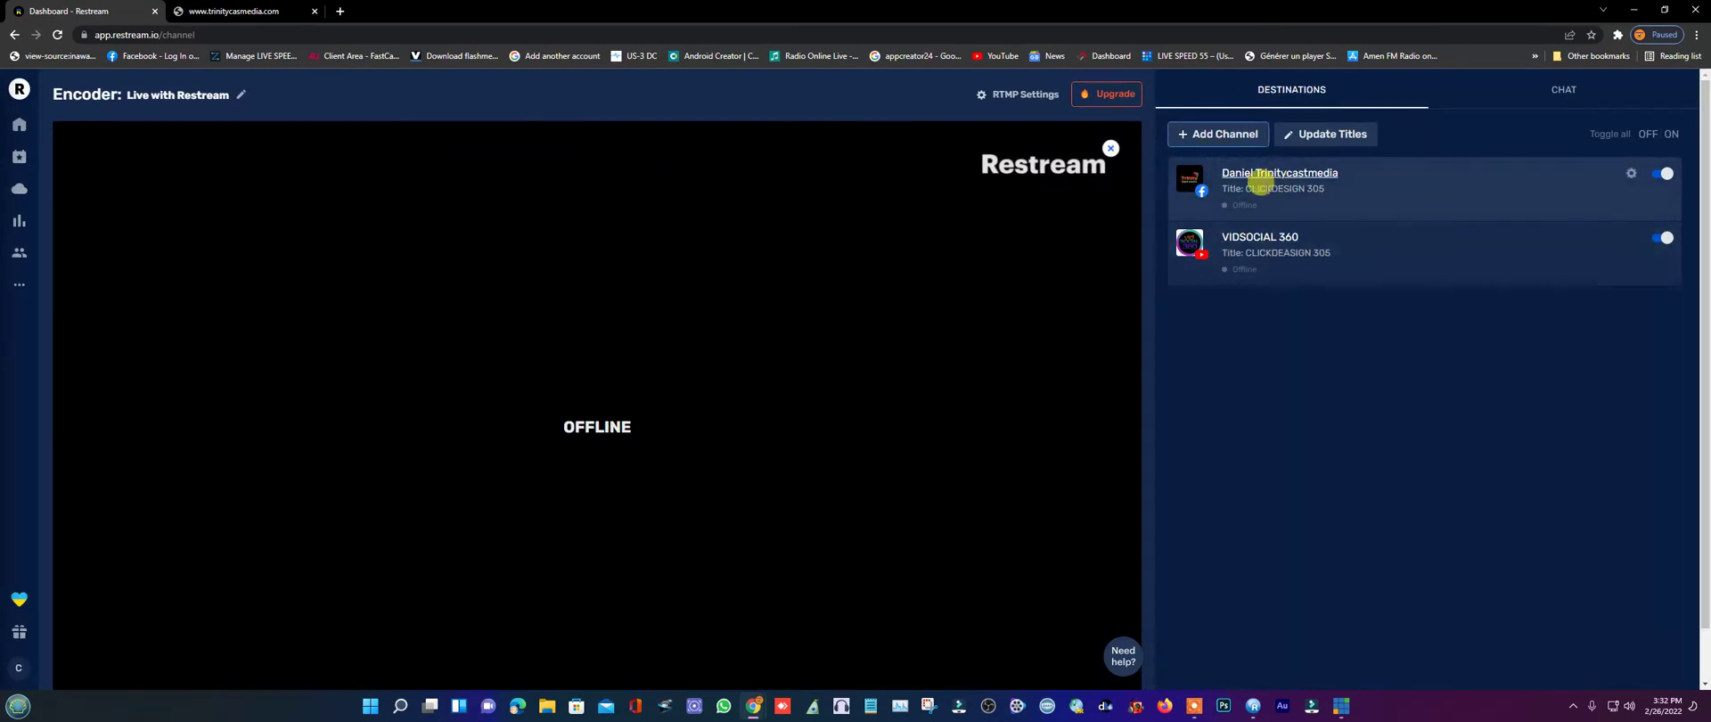
left_click(1182, 138)
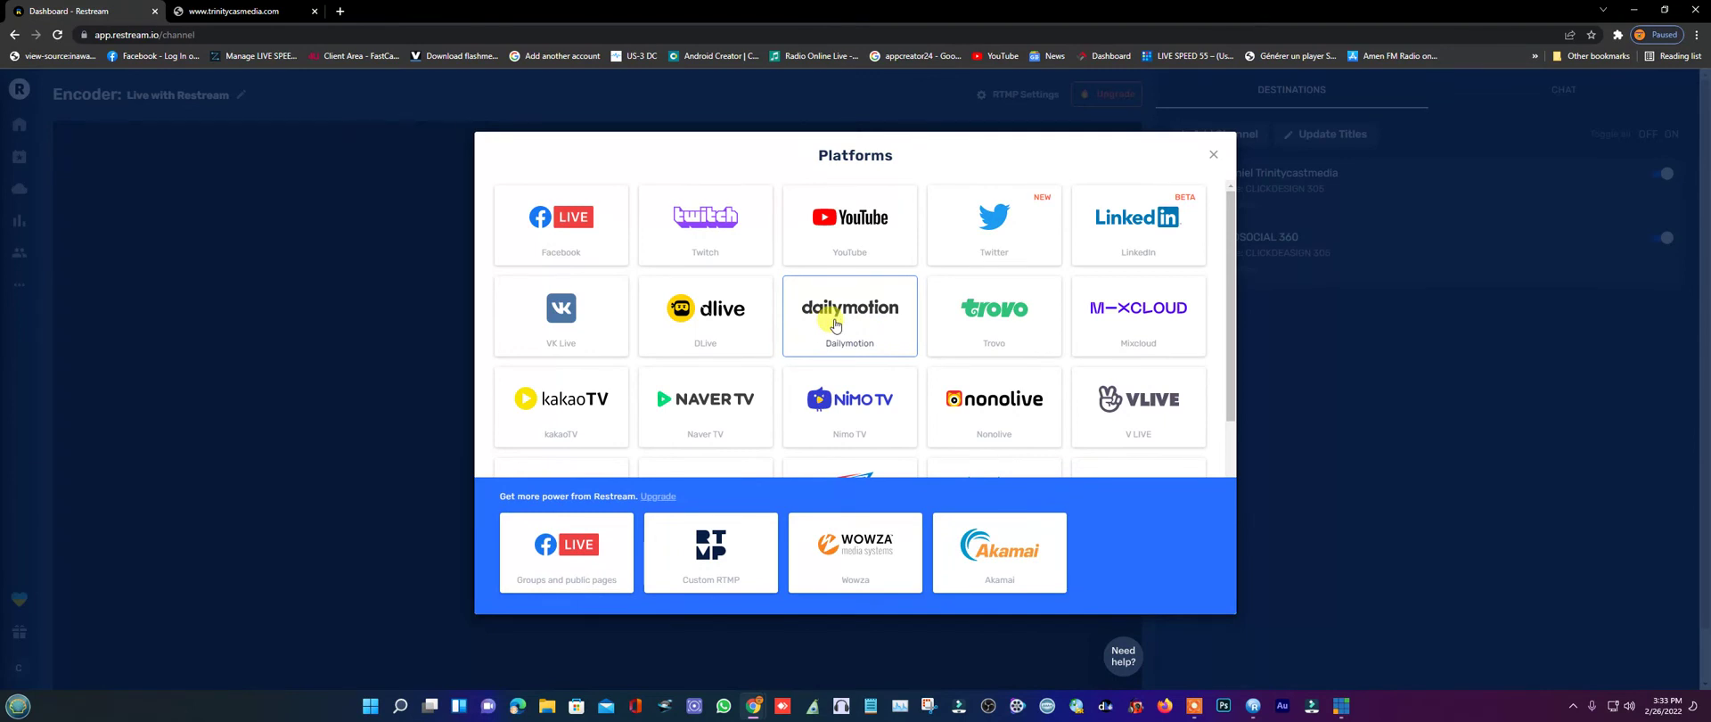
left_click(836, 326)
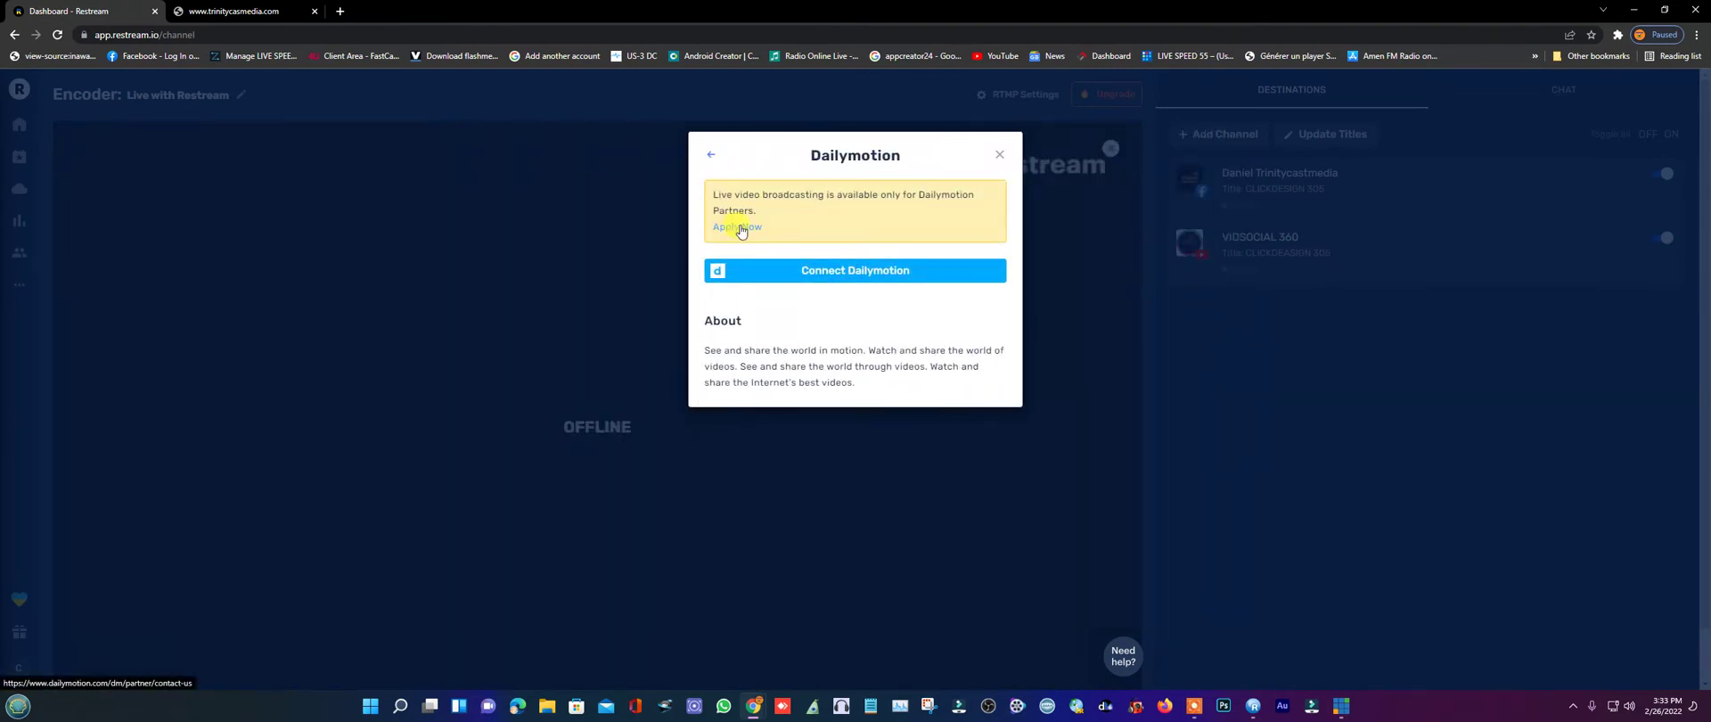
left_click(1000, 159)
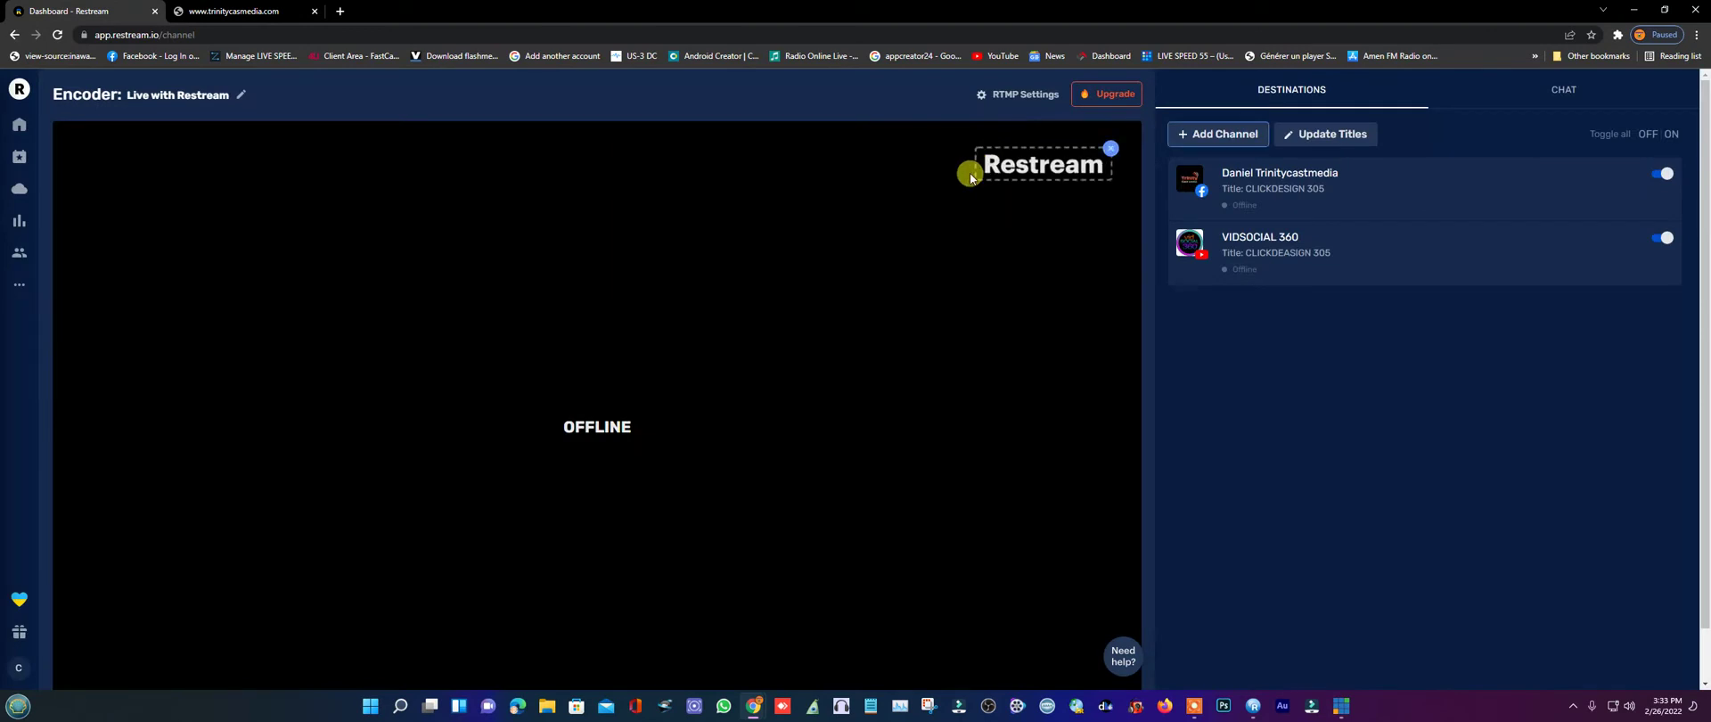
- Connect LinkedIn as a channel, signing in with the prefilled account credentials and allowing Restream the requested access
left_click(1213, 134)
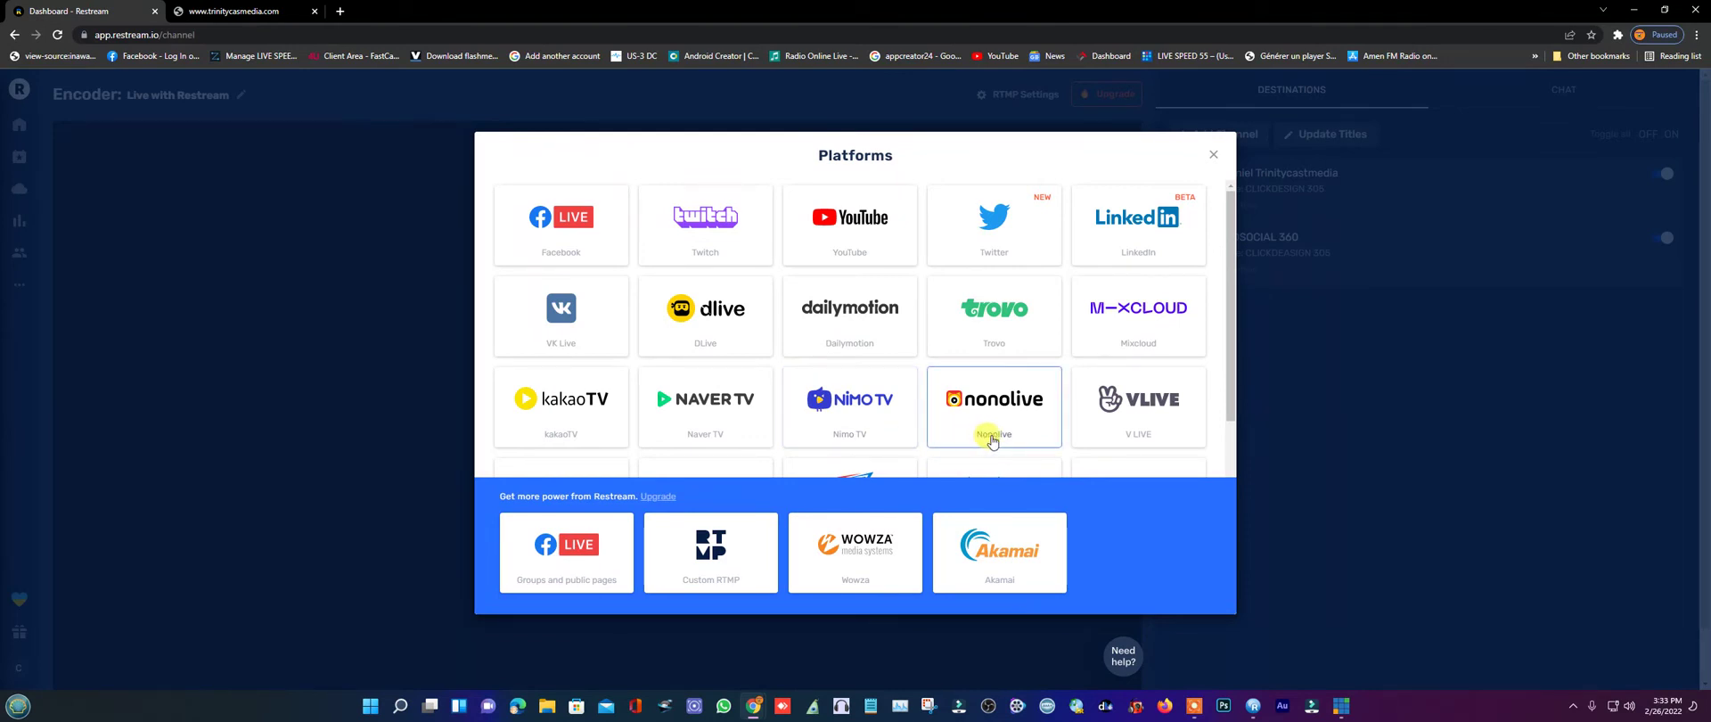
scroll(1000, 438, "down", 4)
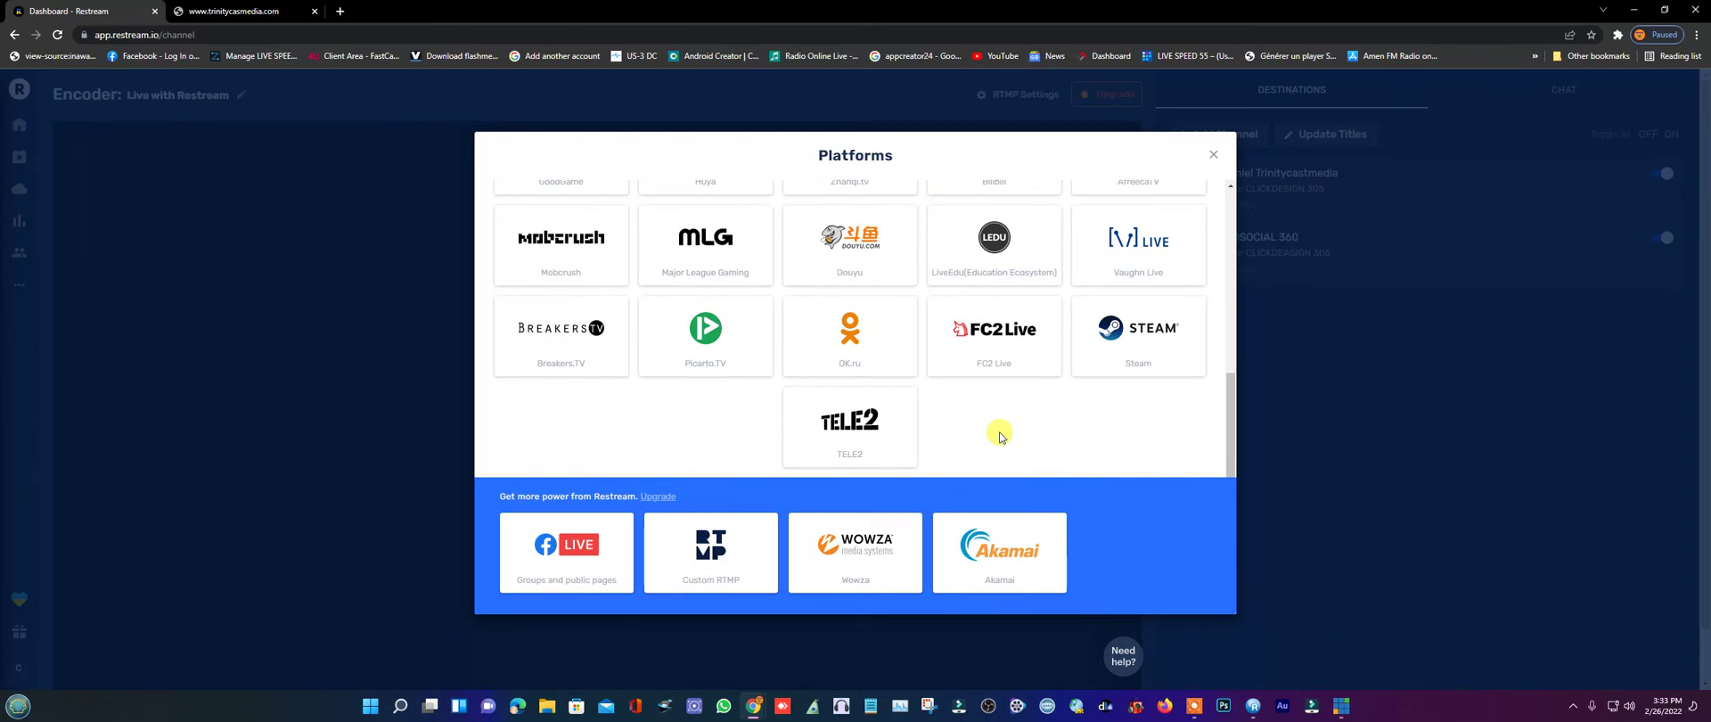
scroll(1000, 436, "up", 5)
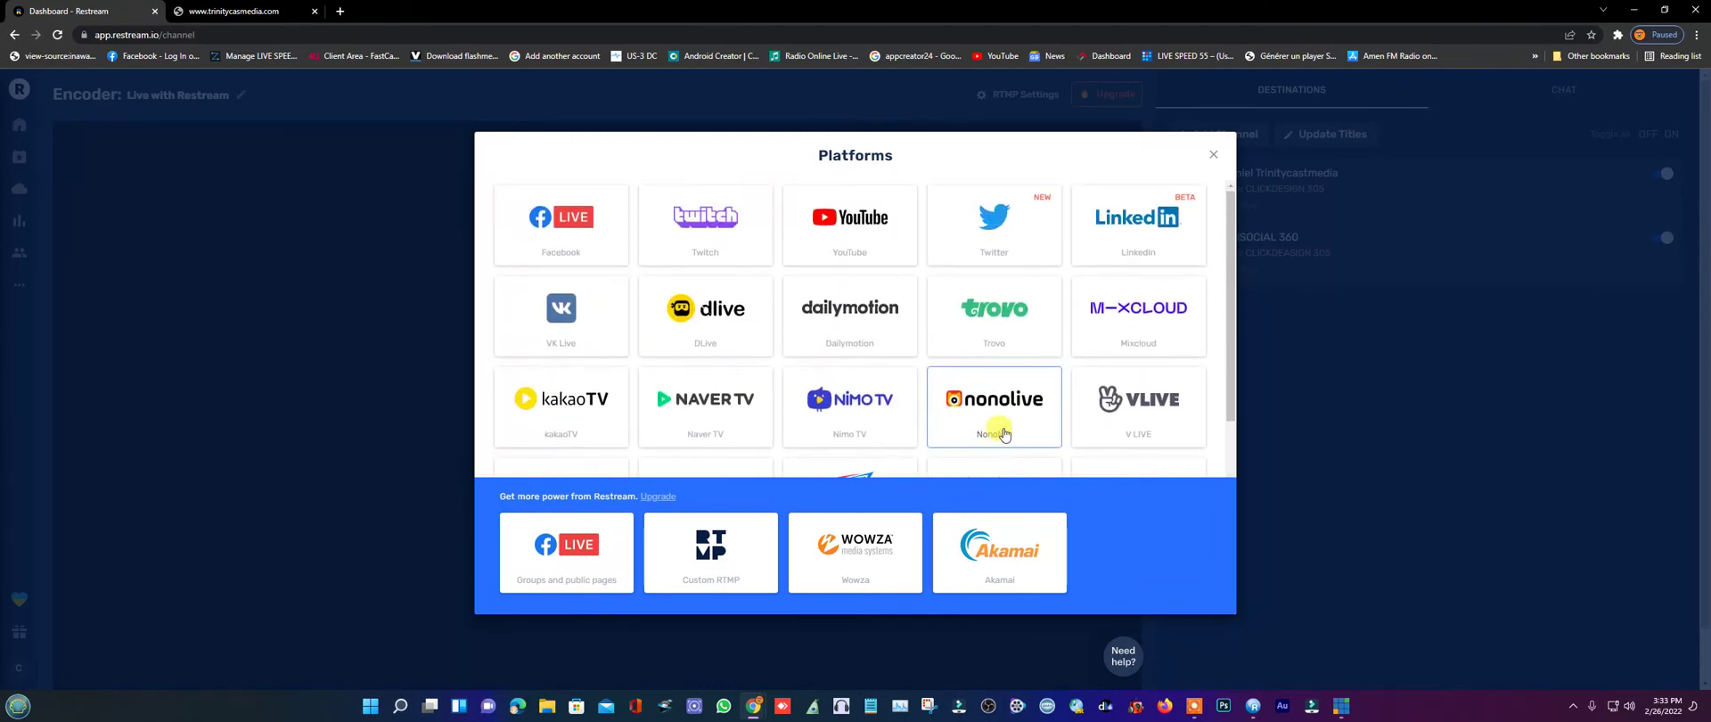
scroll(953, 267, "down", 5)
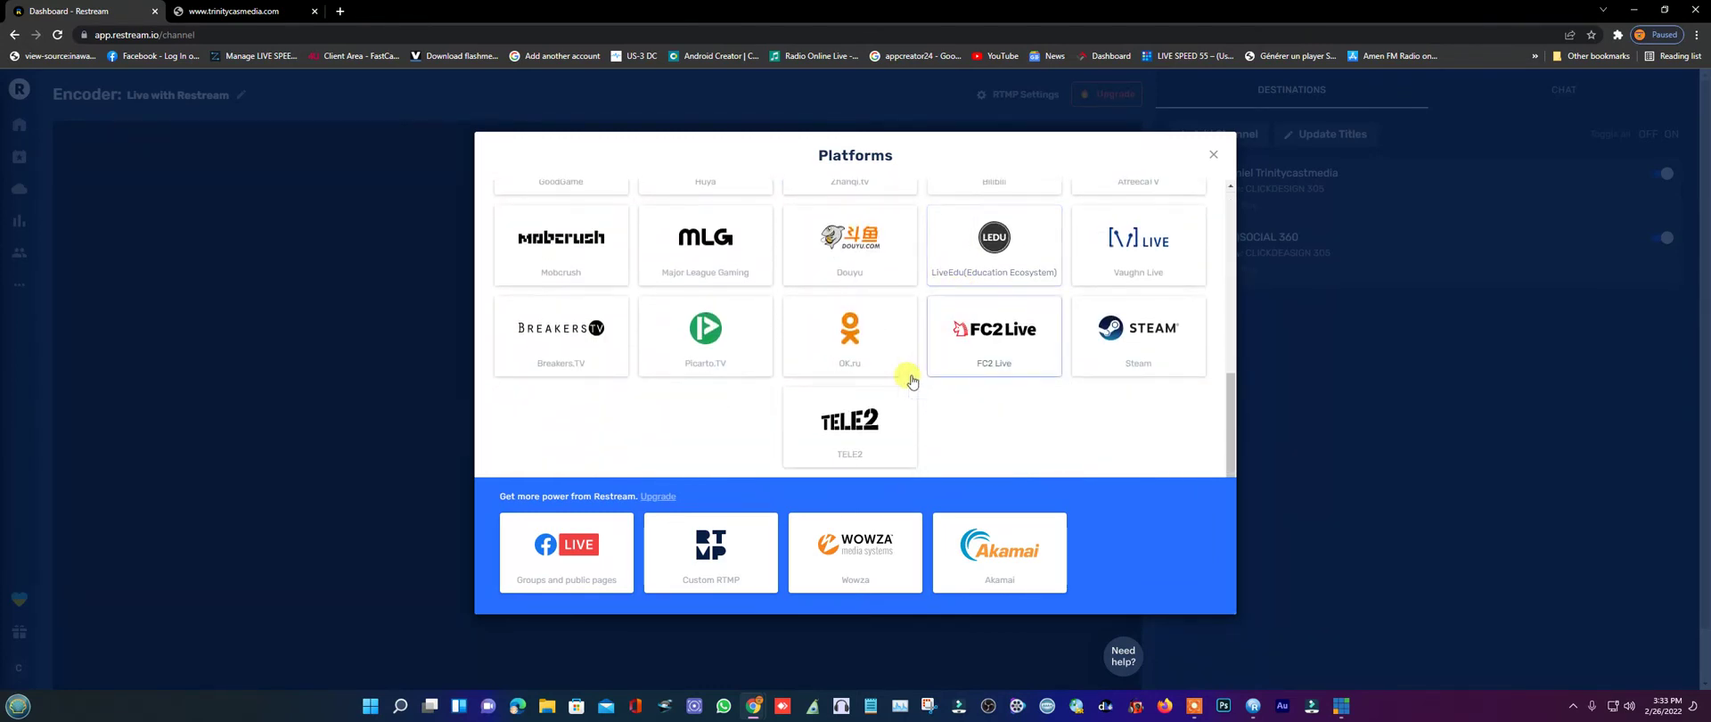
scroll(922, 410, "up", 5)
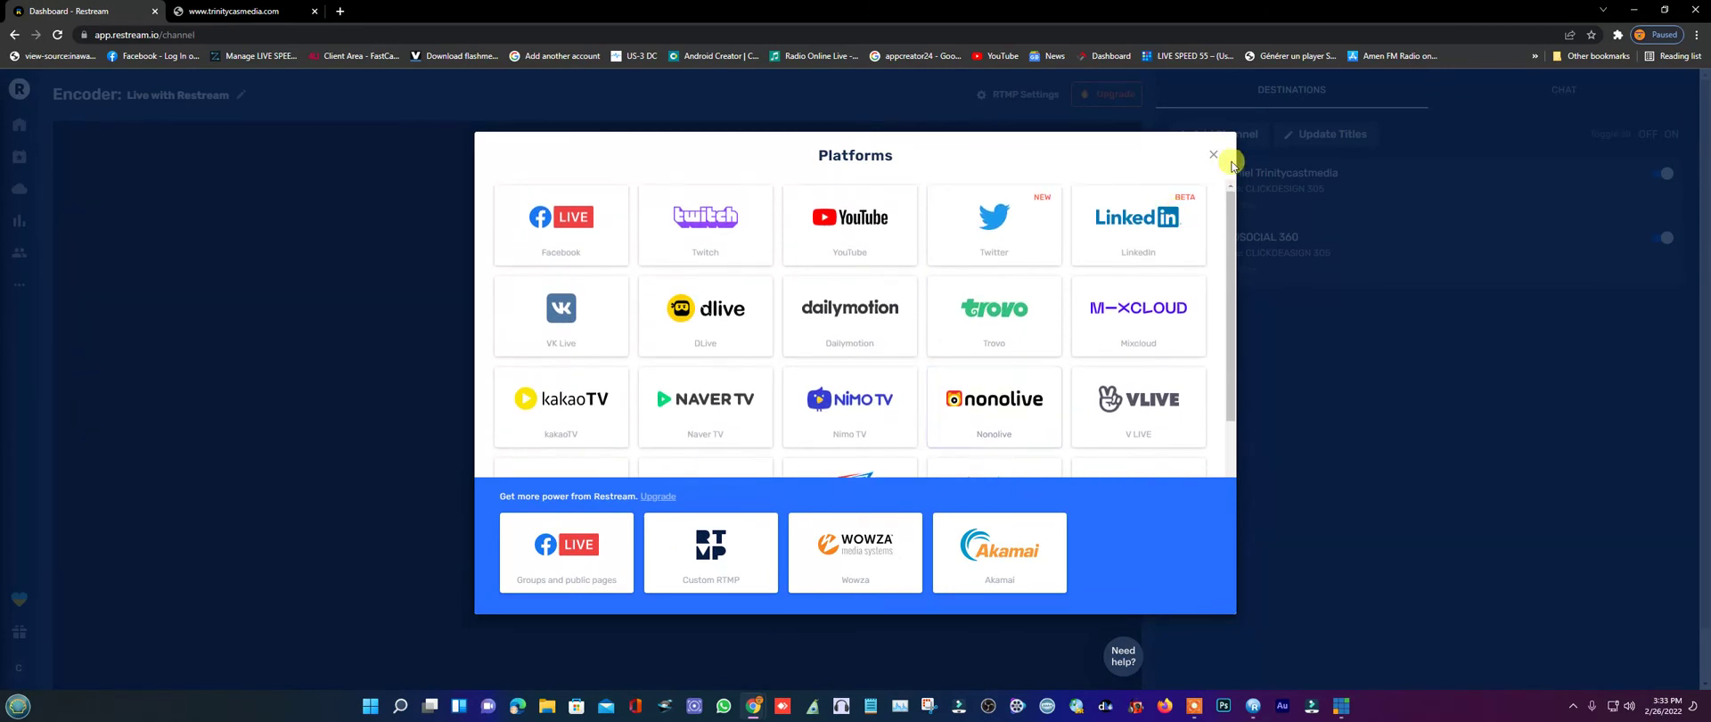
left_click(1121, 225)
left_click(827, 189)
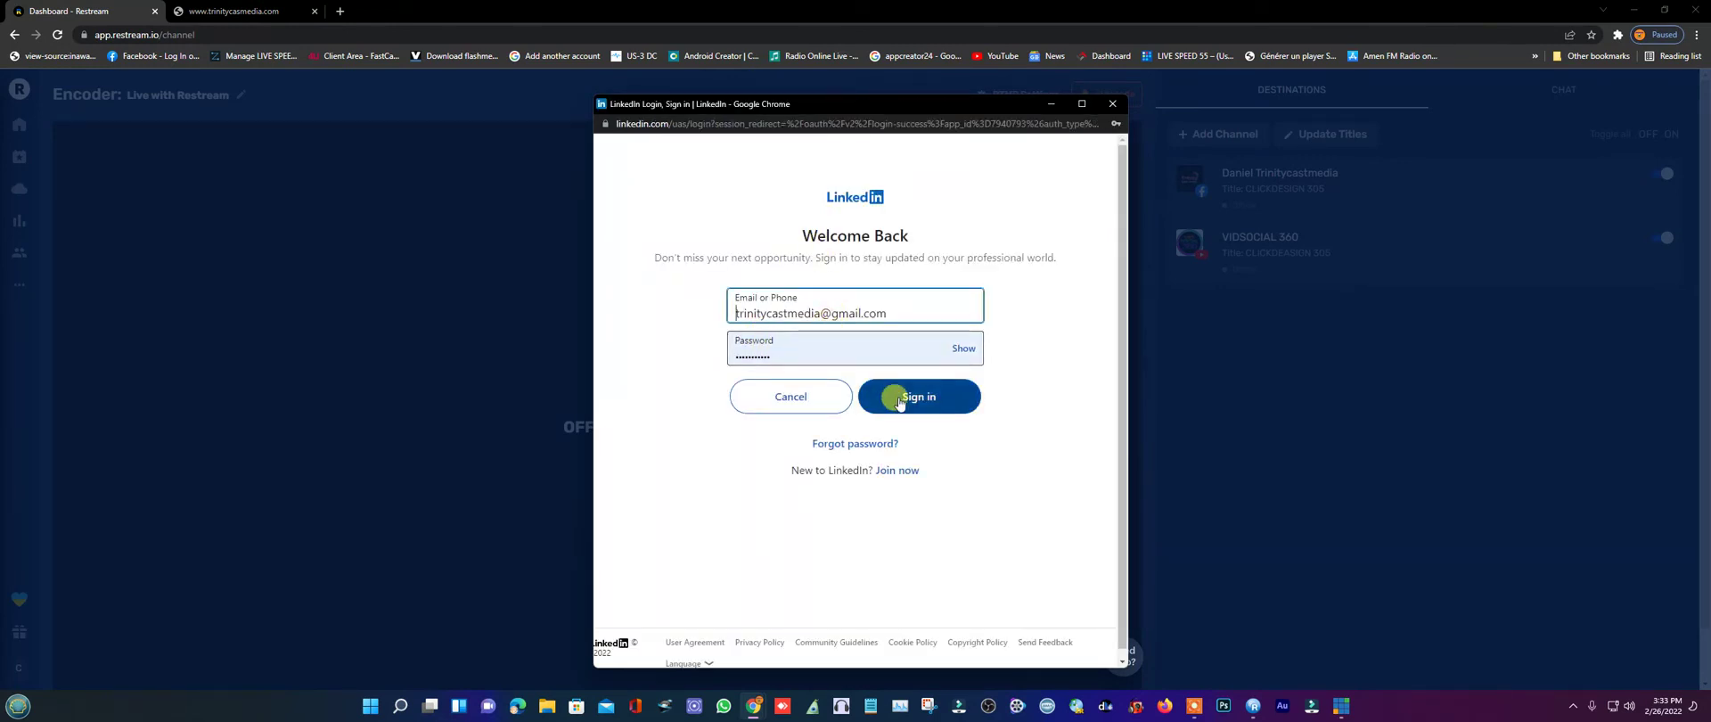
left_click(917, 401)
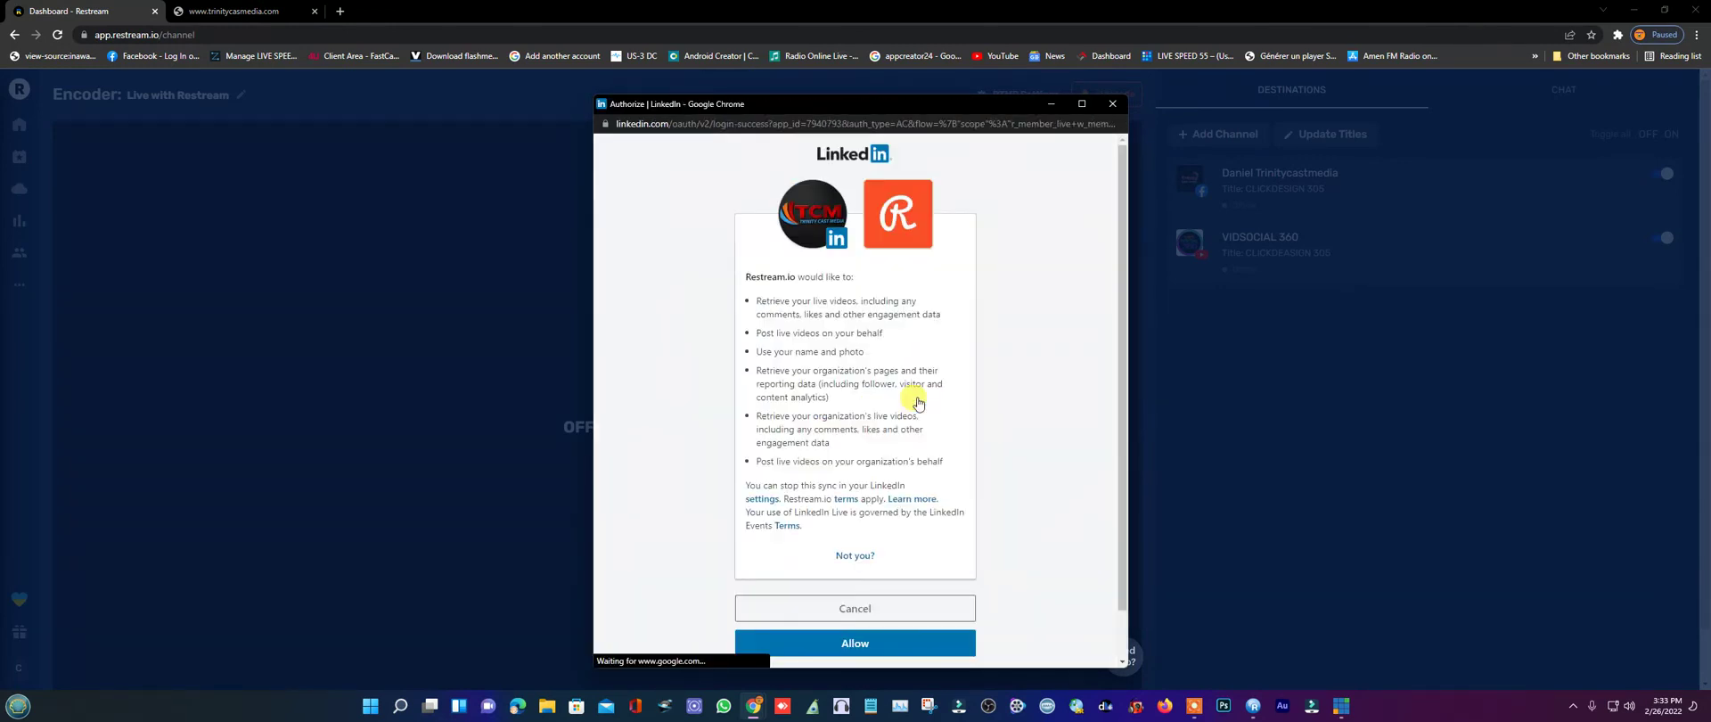
scroll(871, 558, "down", 1)
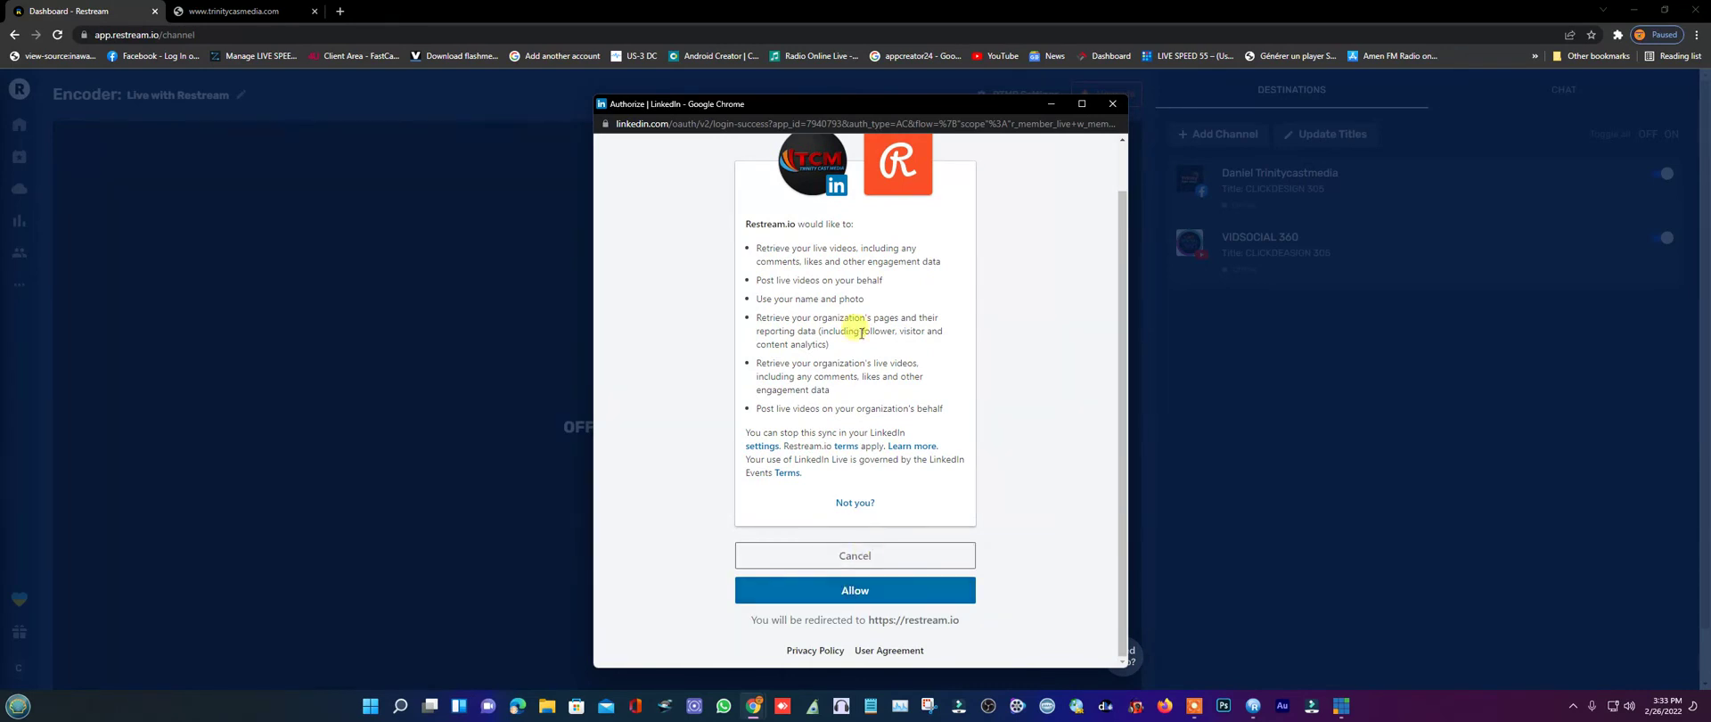
left_click(852, 592)
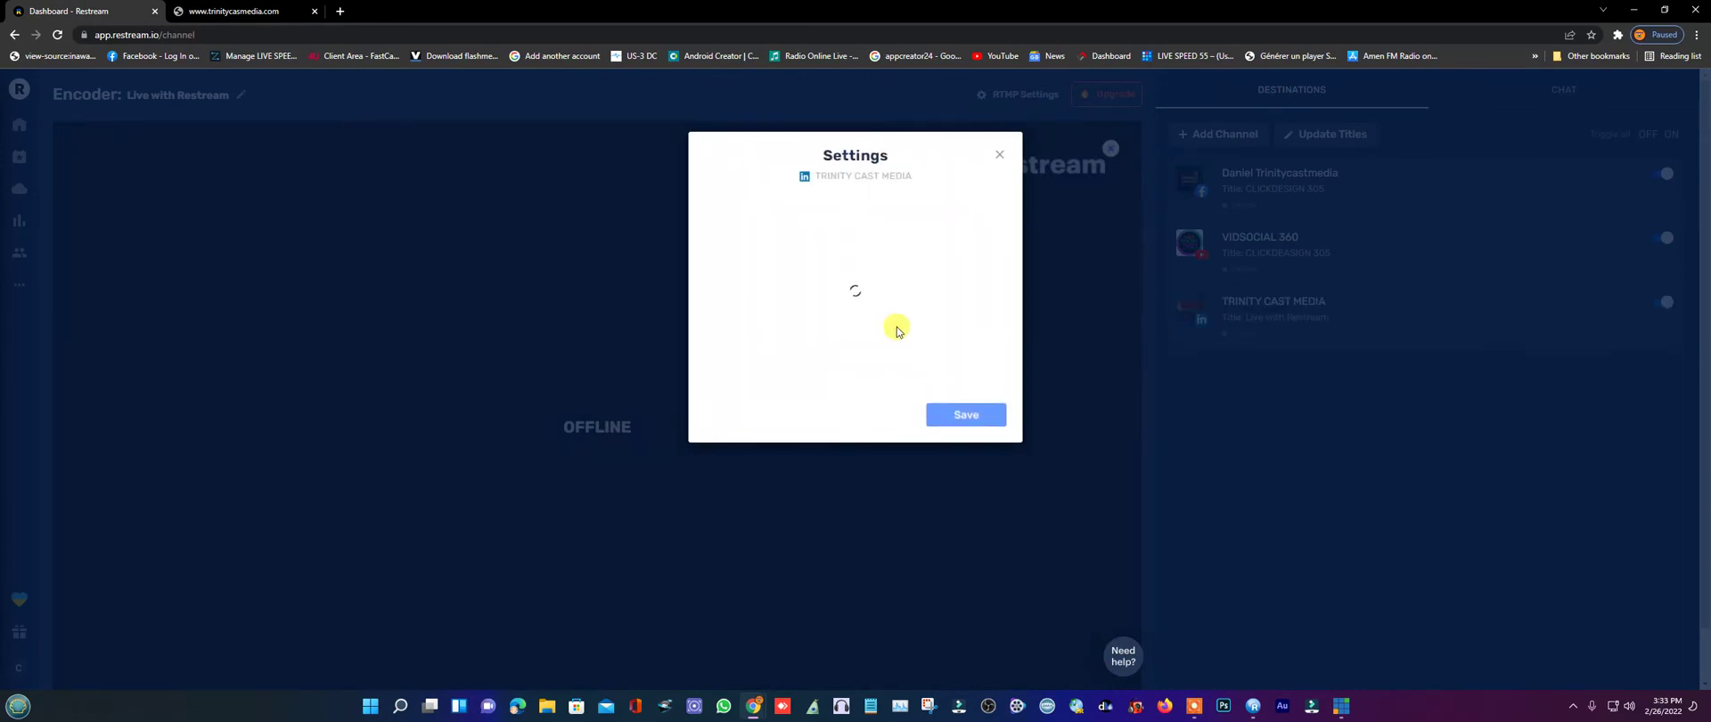
- Set the LinkedIn stream title to YOUTUBE THUMBNAIL and save the channel settings
left_click(805, 420)
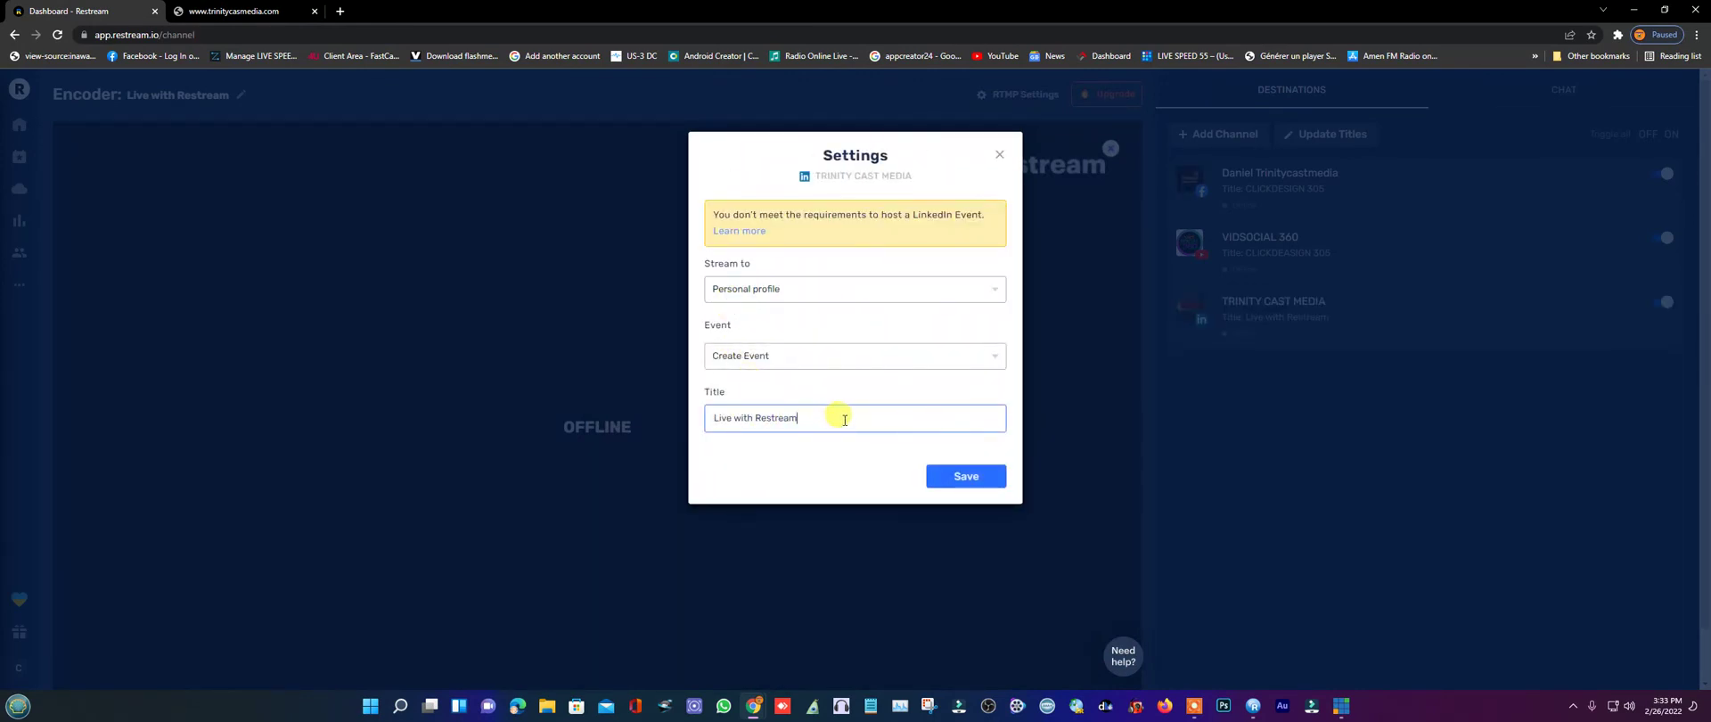
left_click(1573, 706)
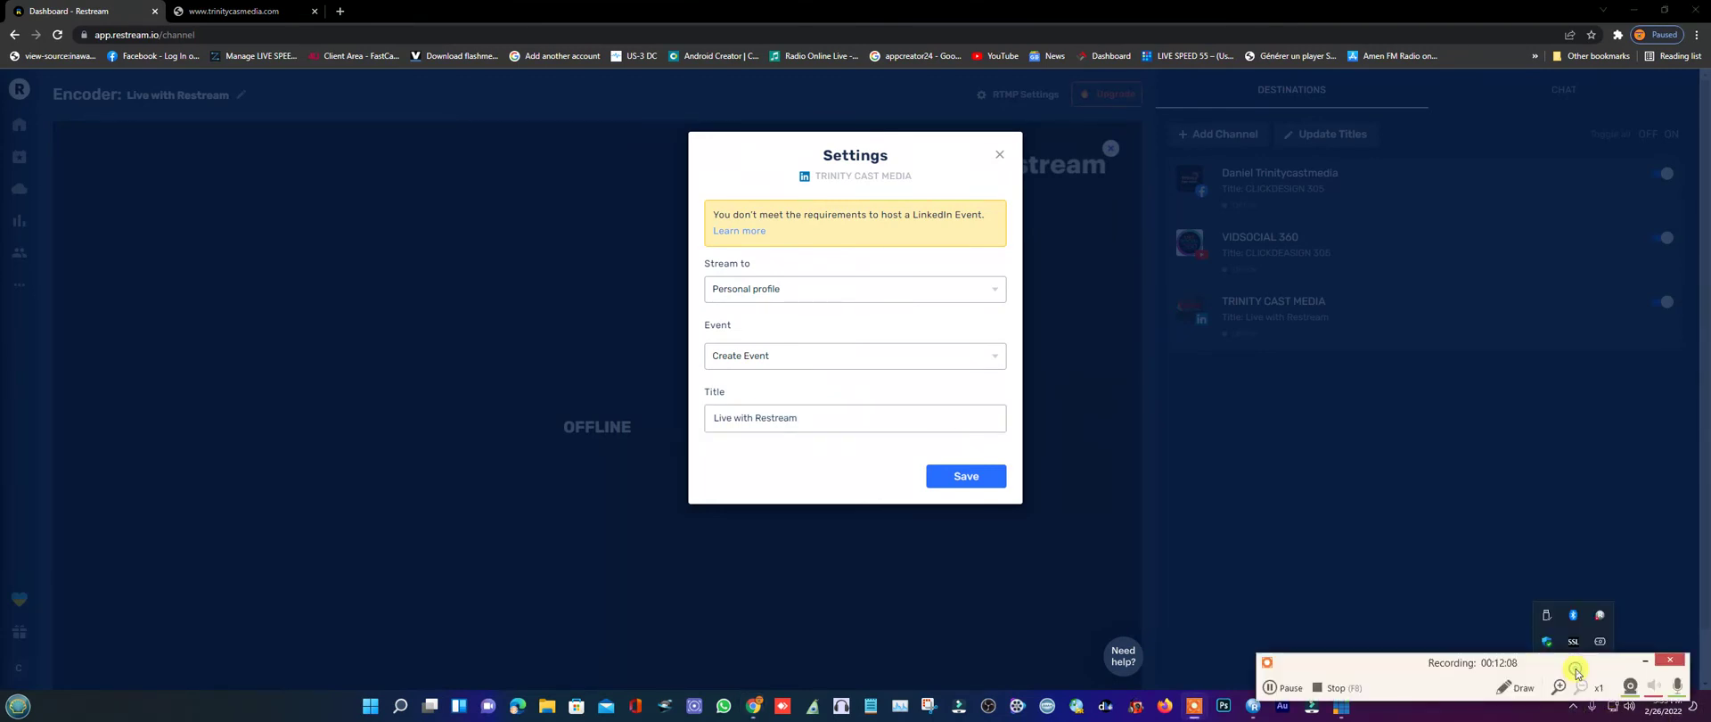
left_click(1272, 690)
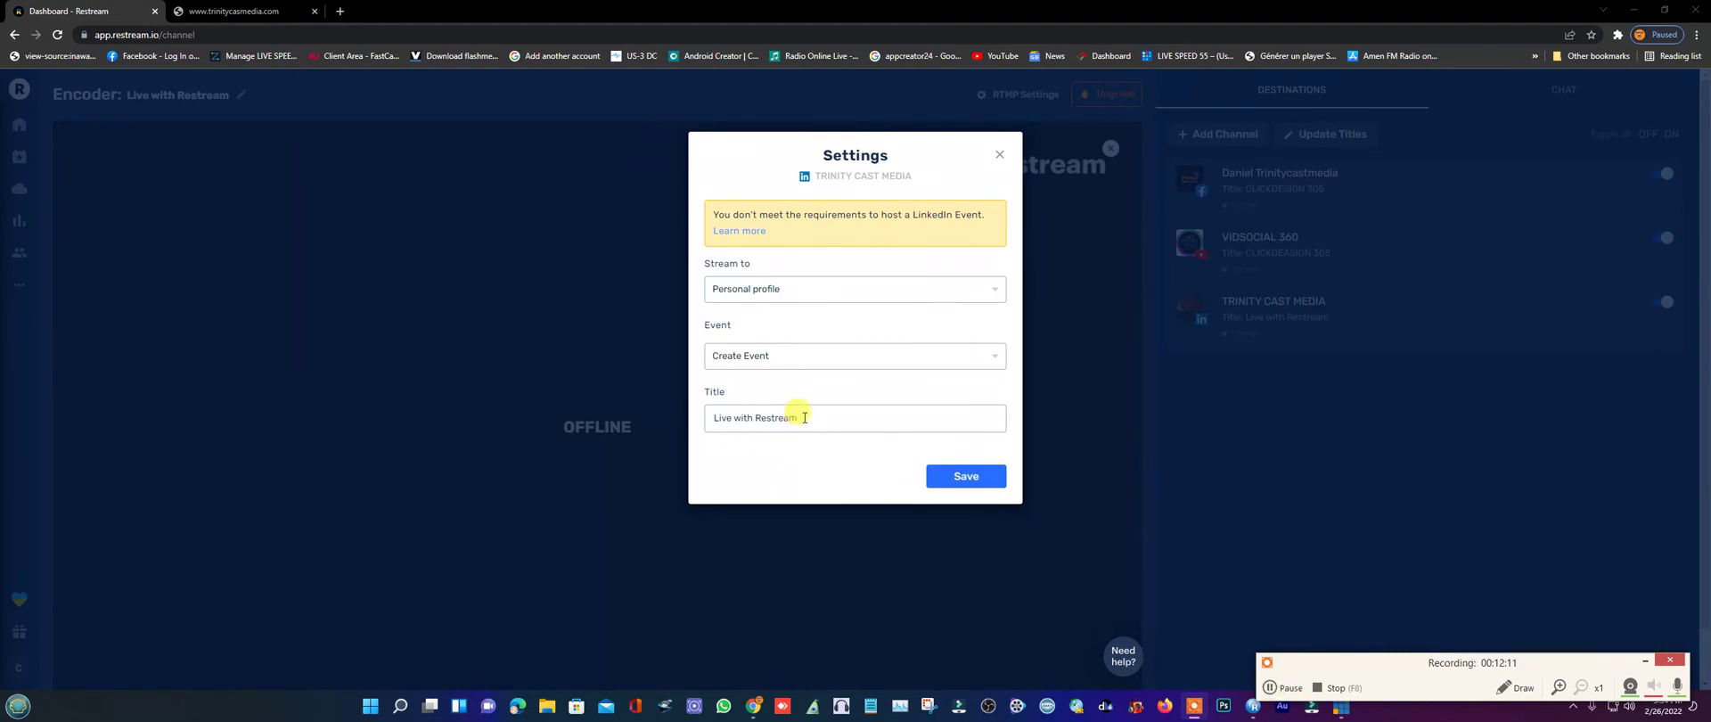
left_click_drag(804, 417, 718, 418)
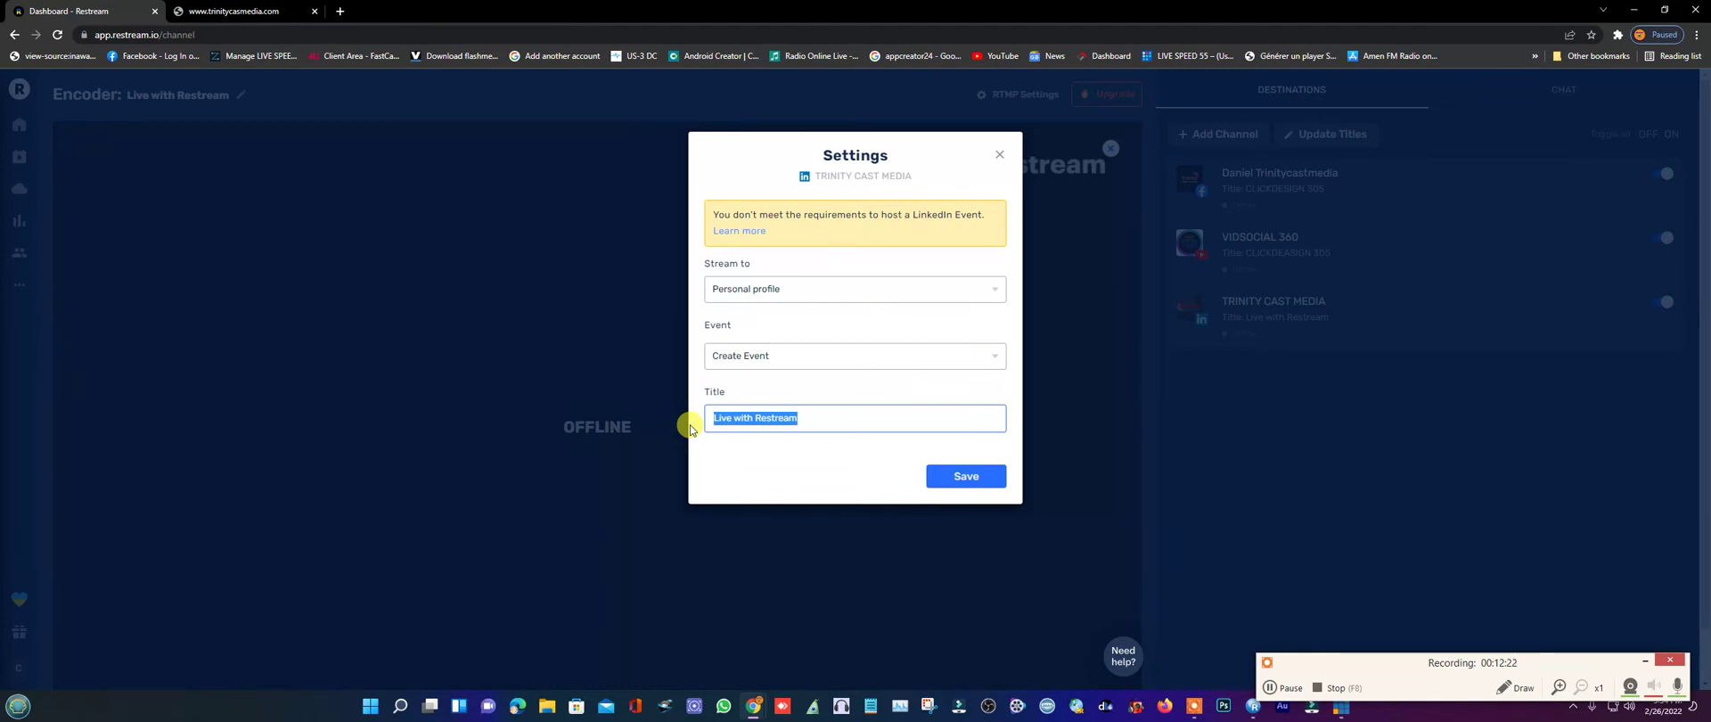
type("YOUTUBE THUMBNAIL")
left_click(956, 478)
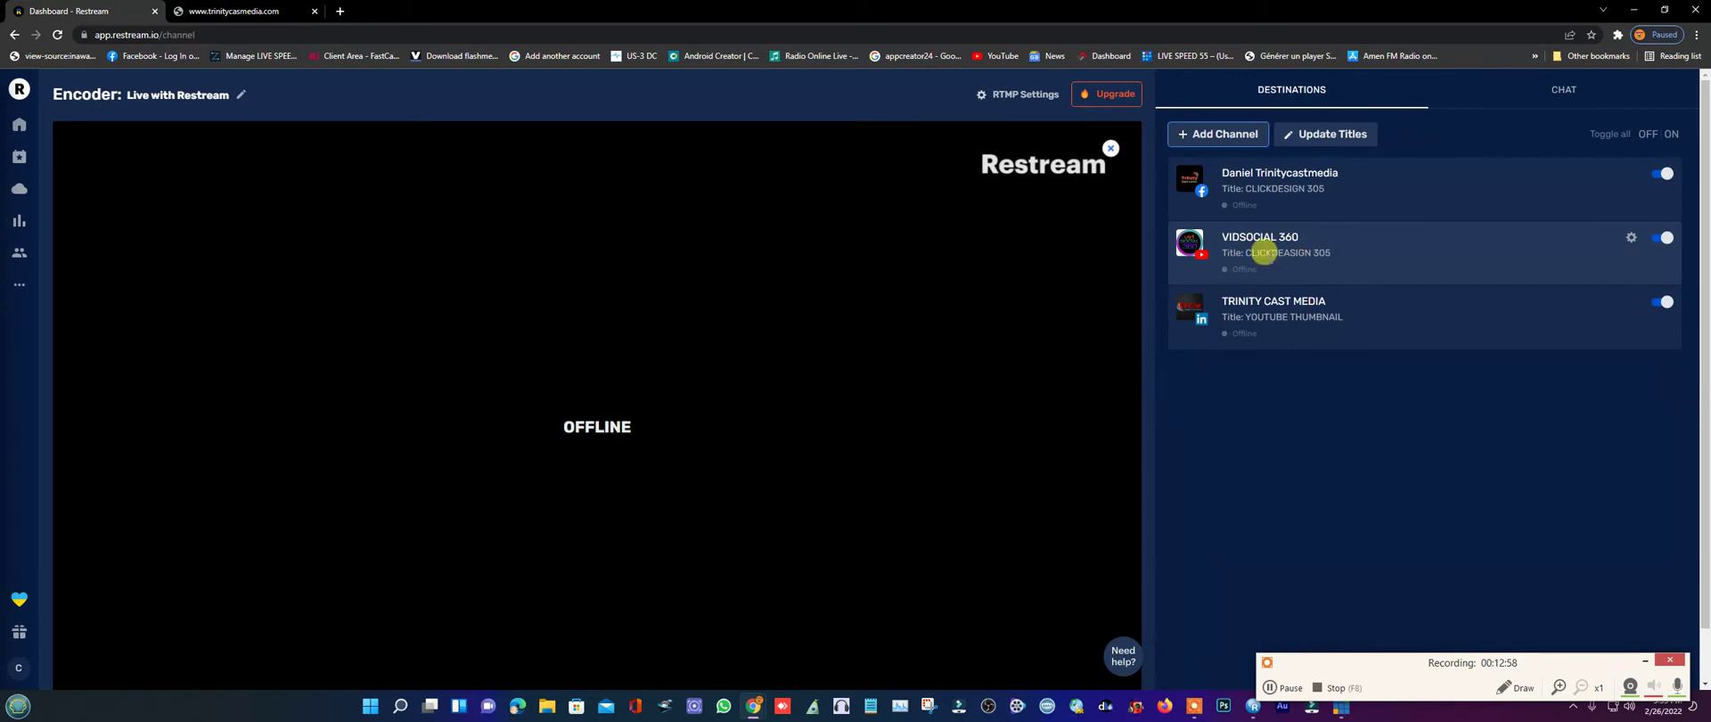
- Copy the RTMP URL from Restream's RTMP streaming settings and close them
left_click(1018, 98)
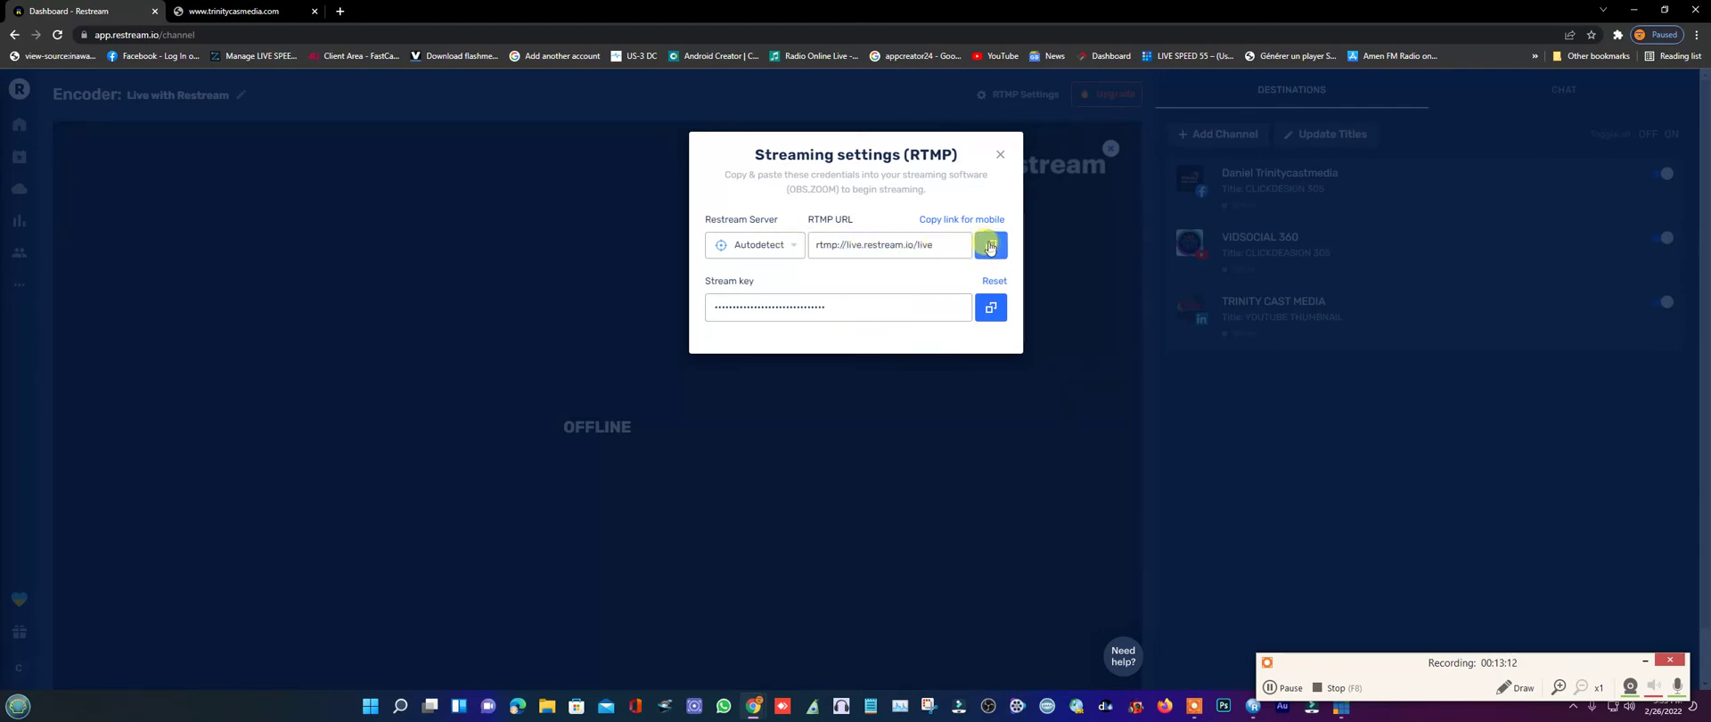
left_click(990, 247)
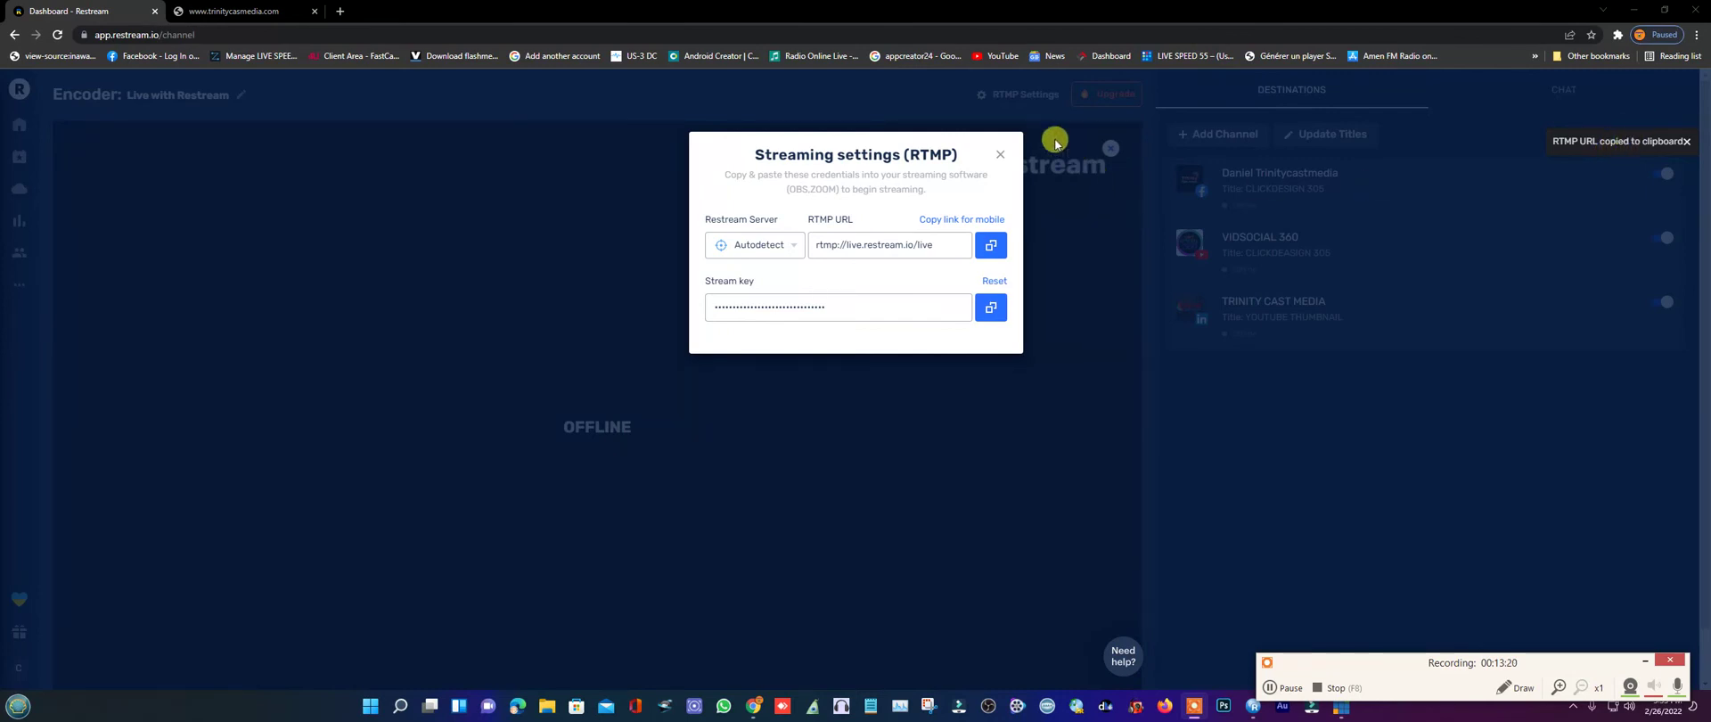
left_click(1000, 154)
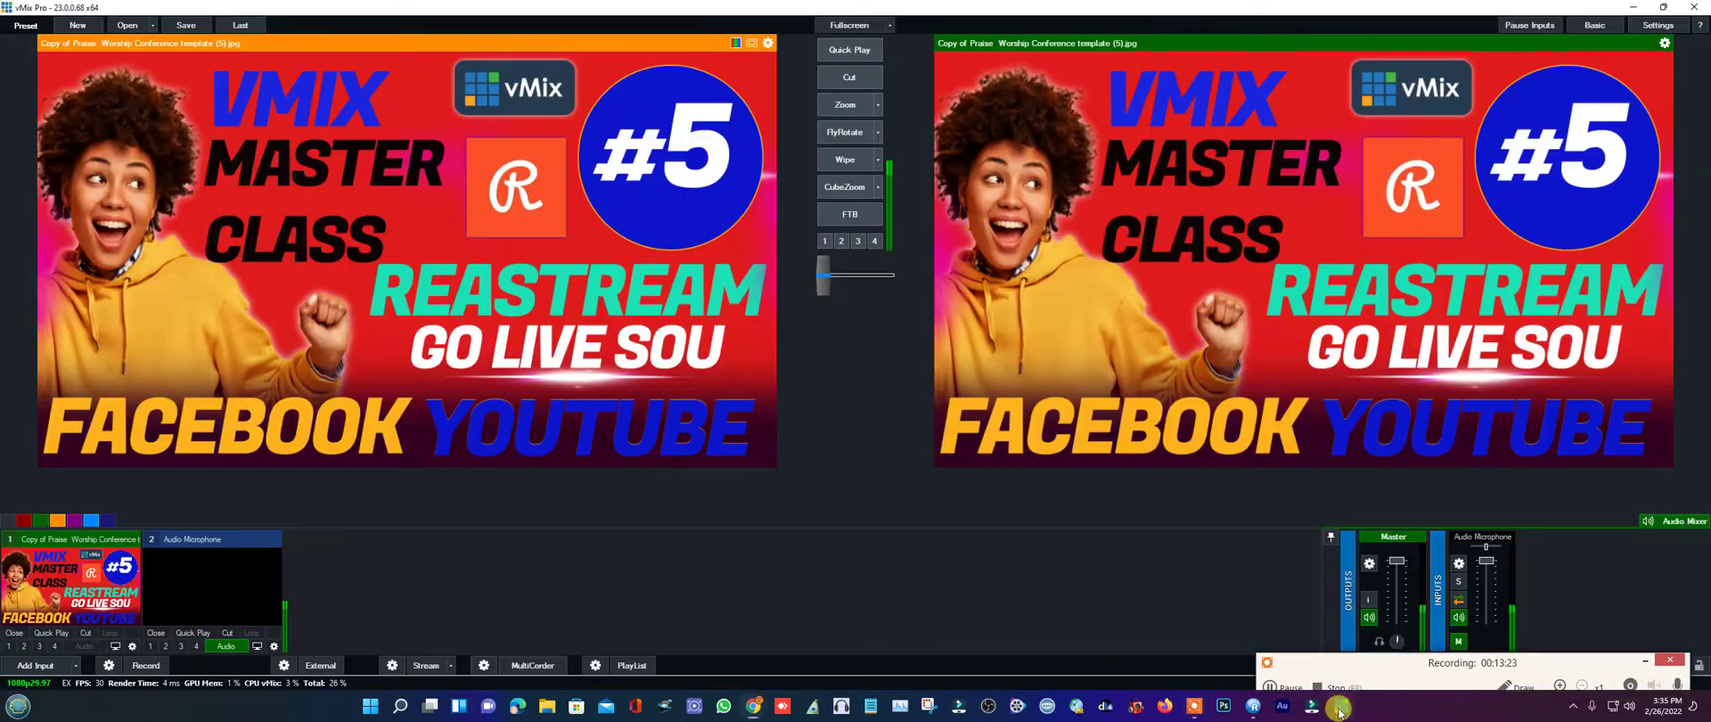
- Switch to vMix and replace stream 3's URL in the streaming settings with rtmp://live.restream.io/live
left_click(1339, 708)
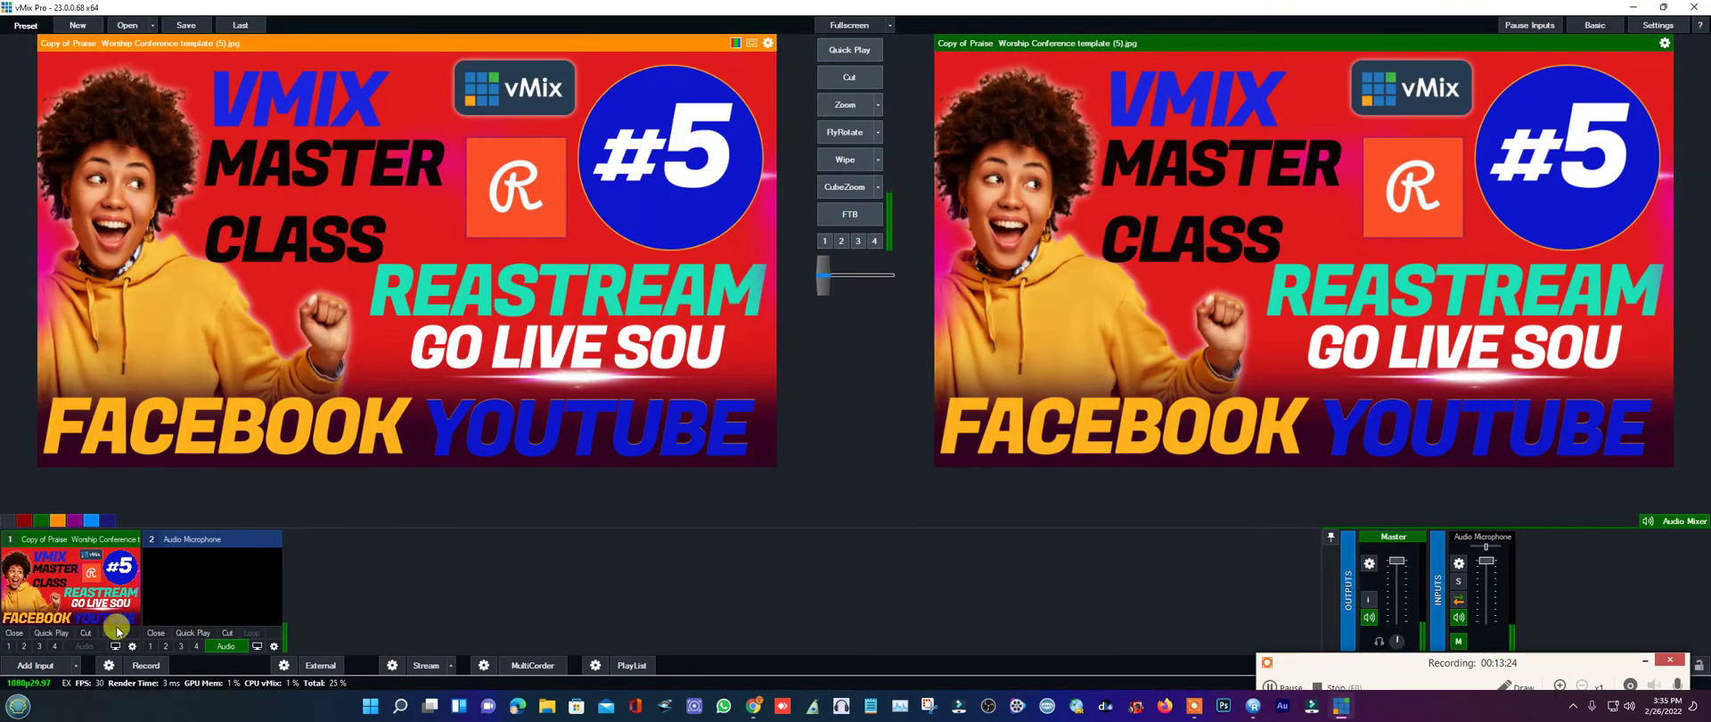
left_click(393, 665)
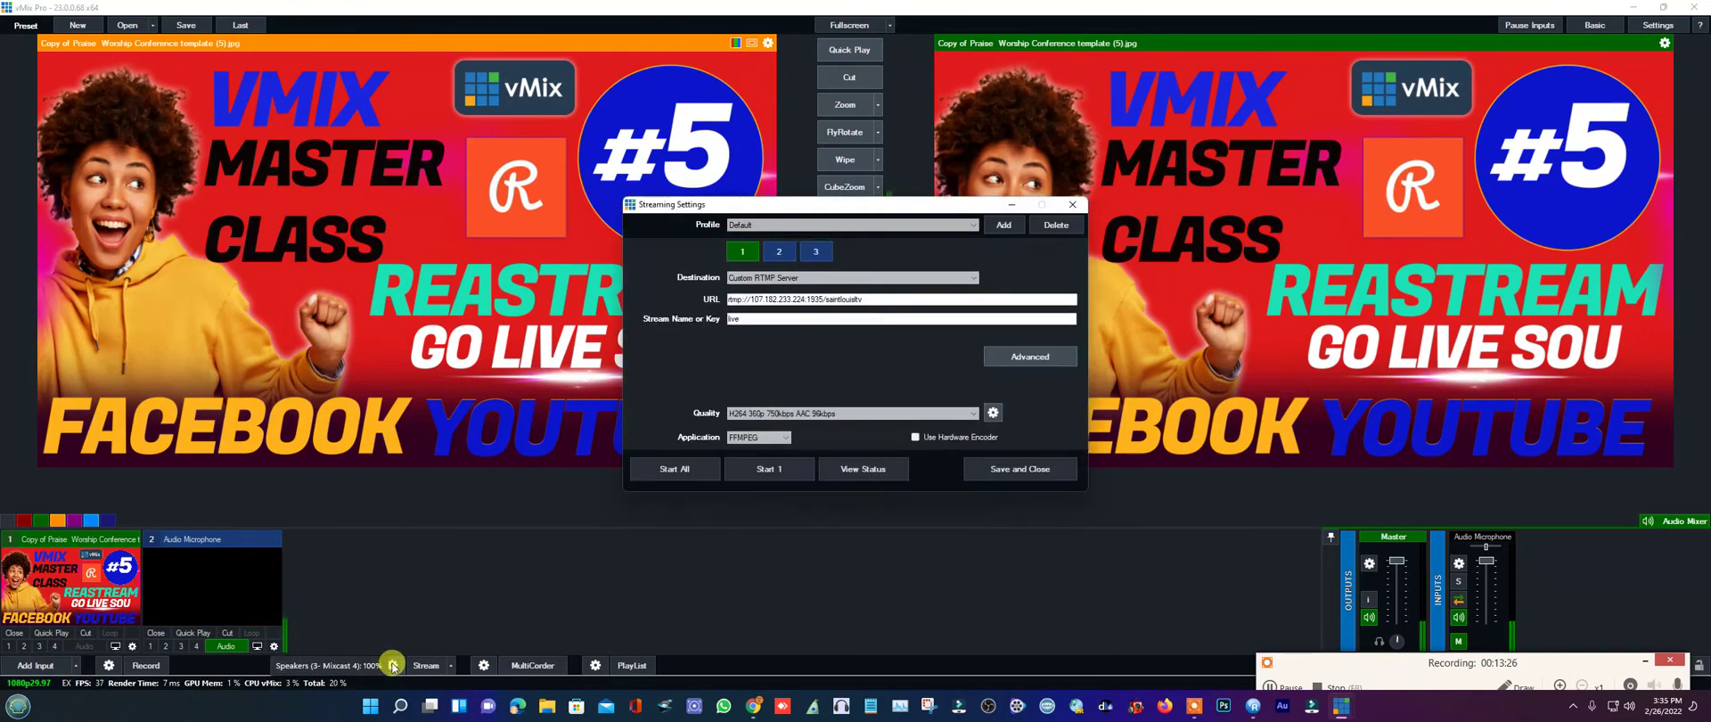
left_click(818, 253)
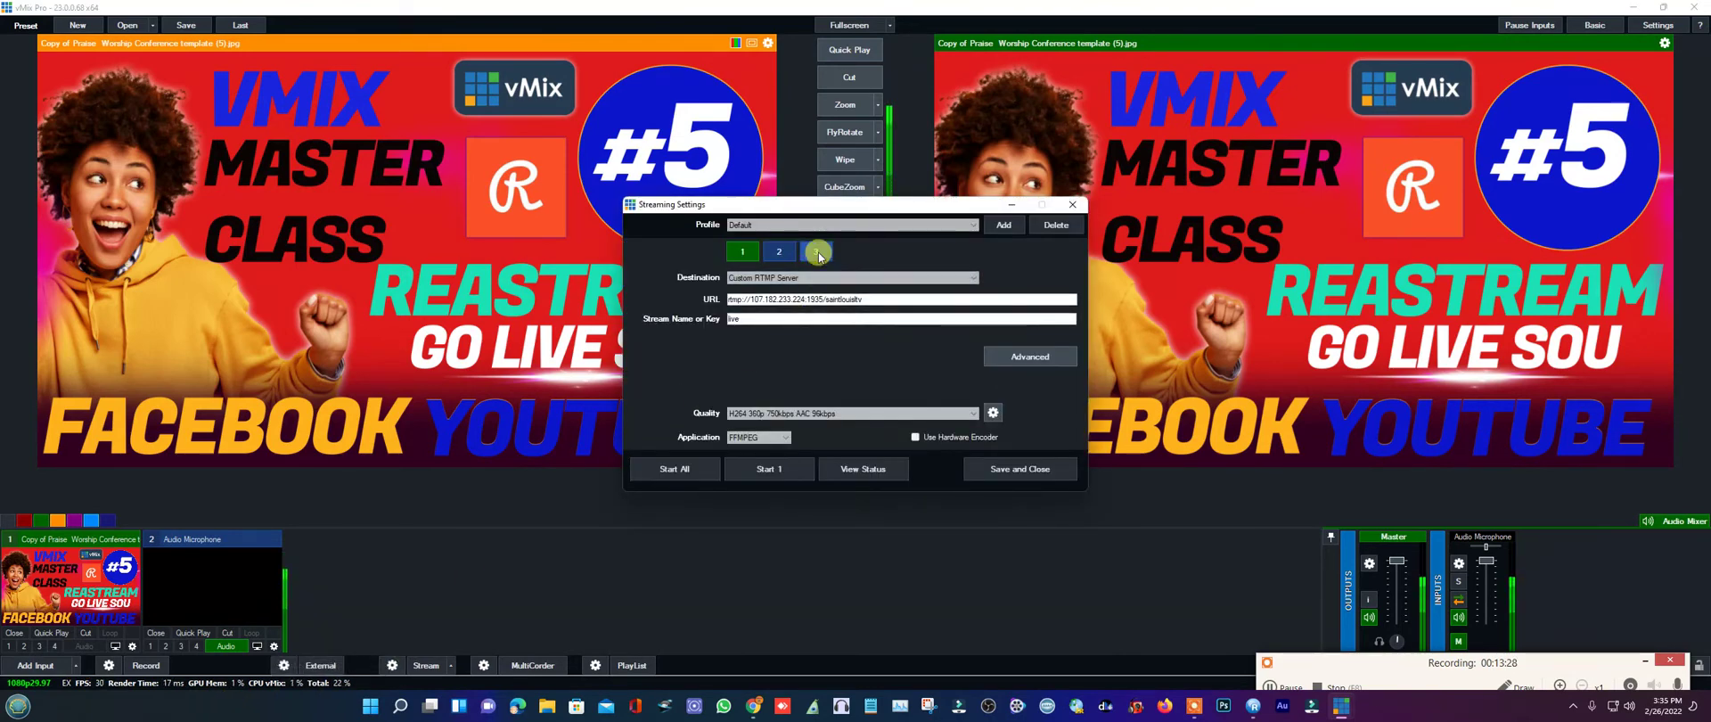
left_click(876, 299)
left_click_drag(876, 299, 732, 309)
right_click(735, 298)
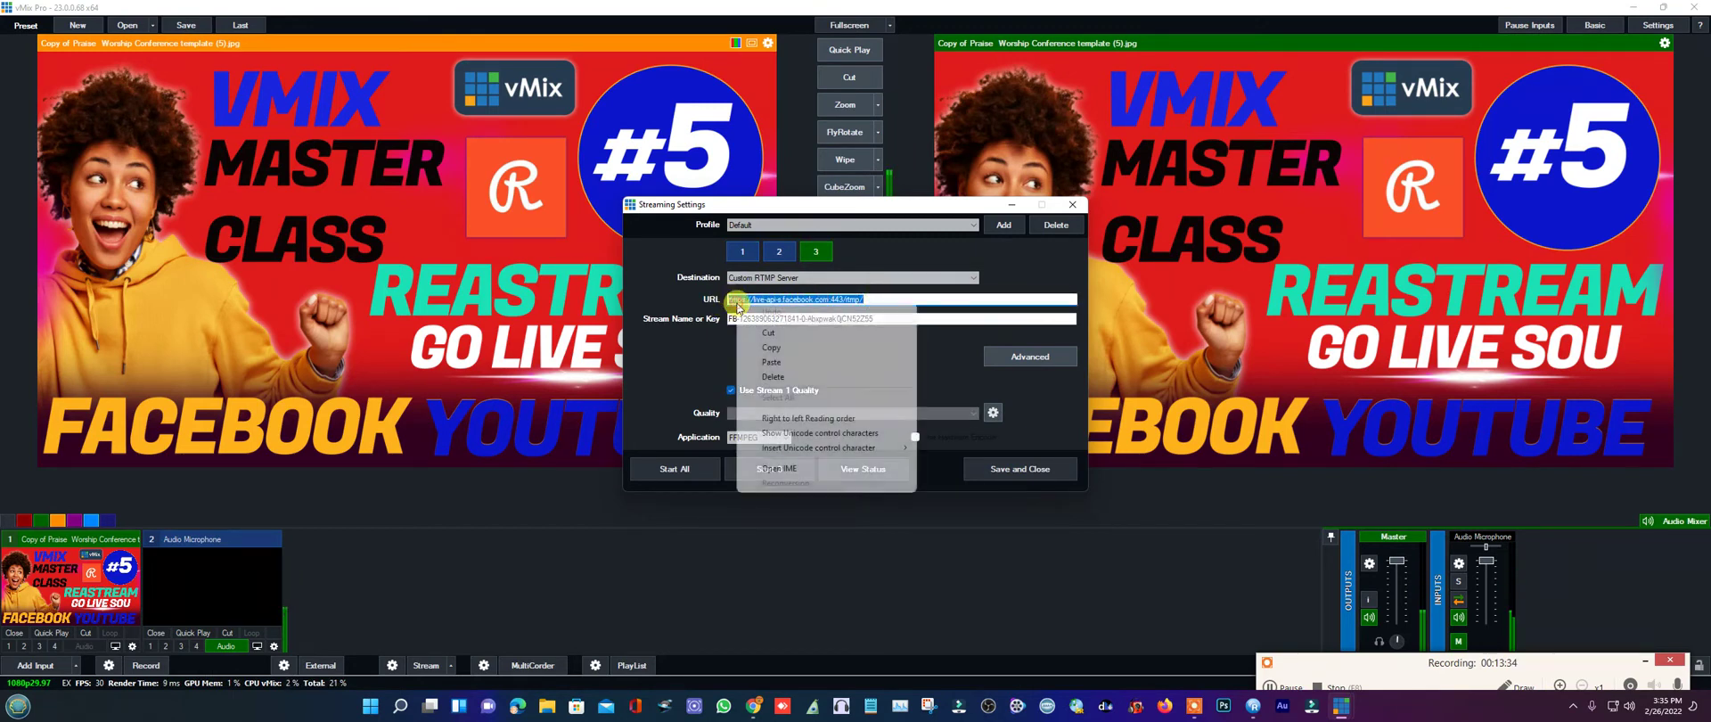
left_click(776, 364)
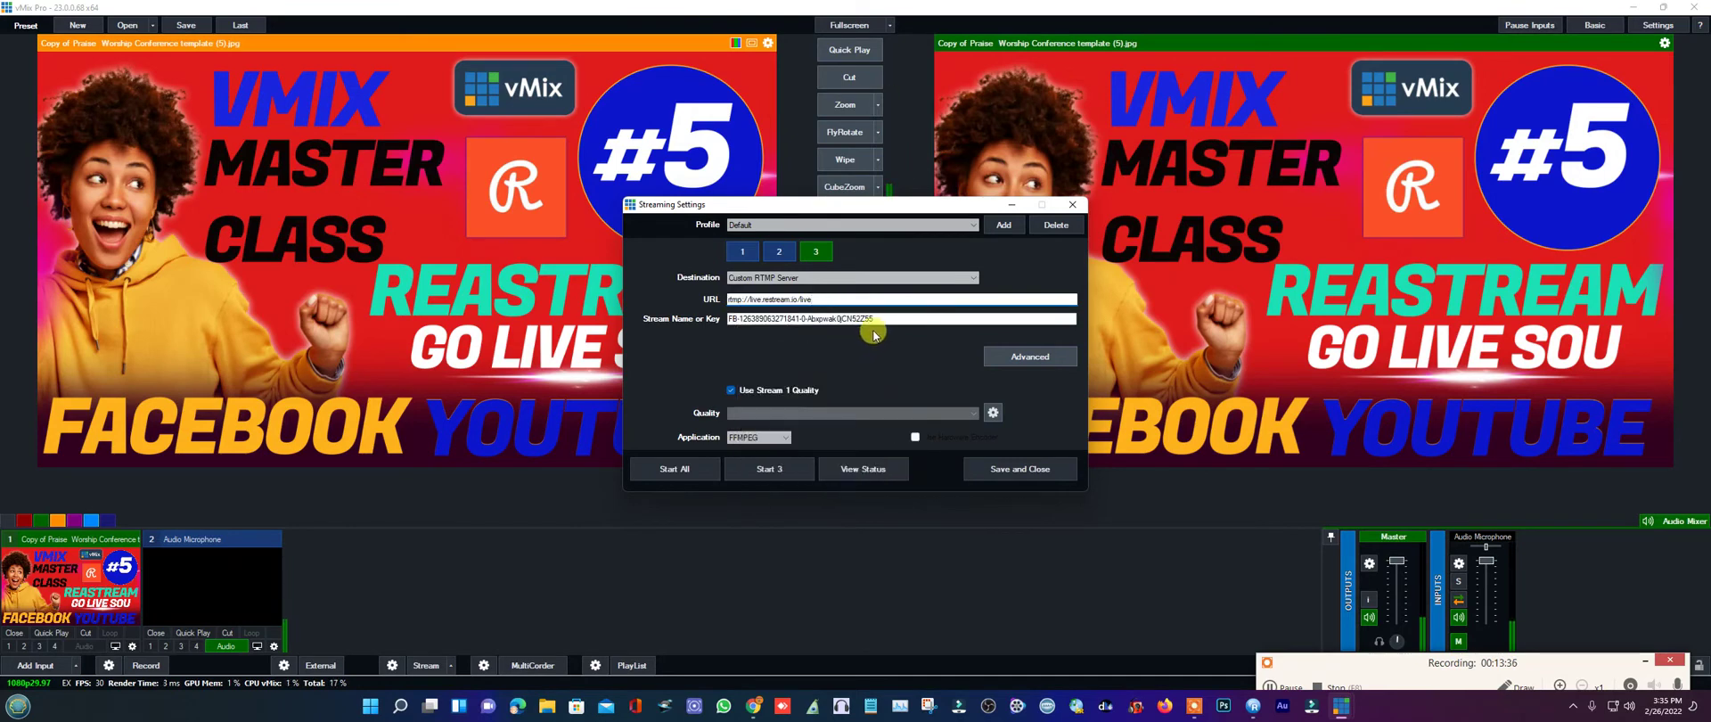
- Select stream 3's old key for replacement, then switch to Restream and copy the stream key from the RTMP settings
left_click_drag(871, 319, 729, 321)
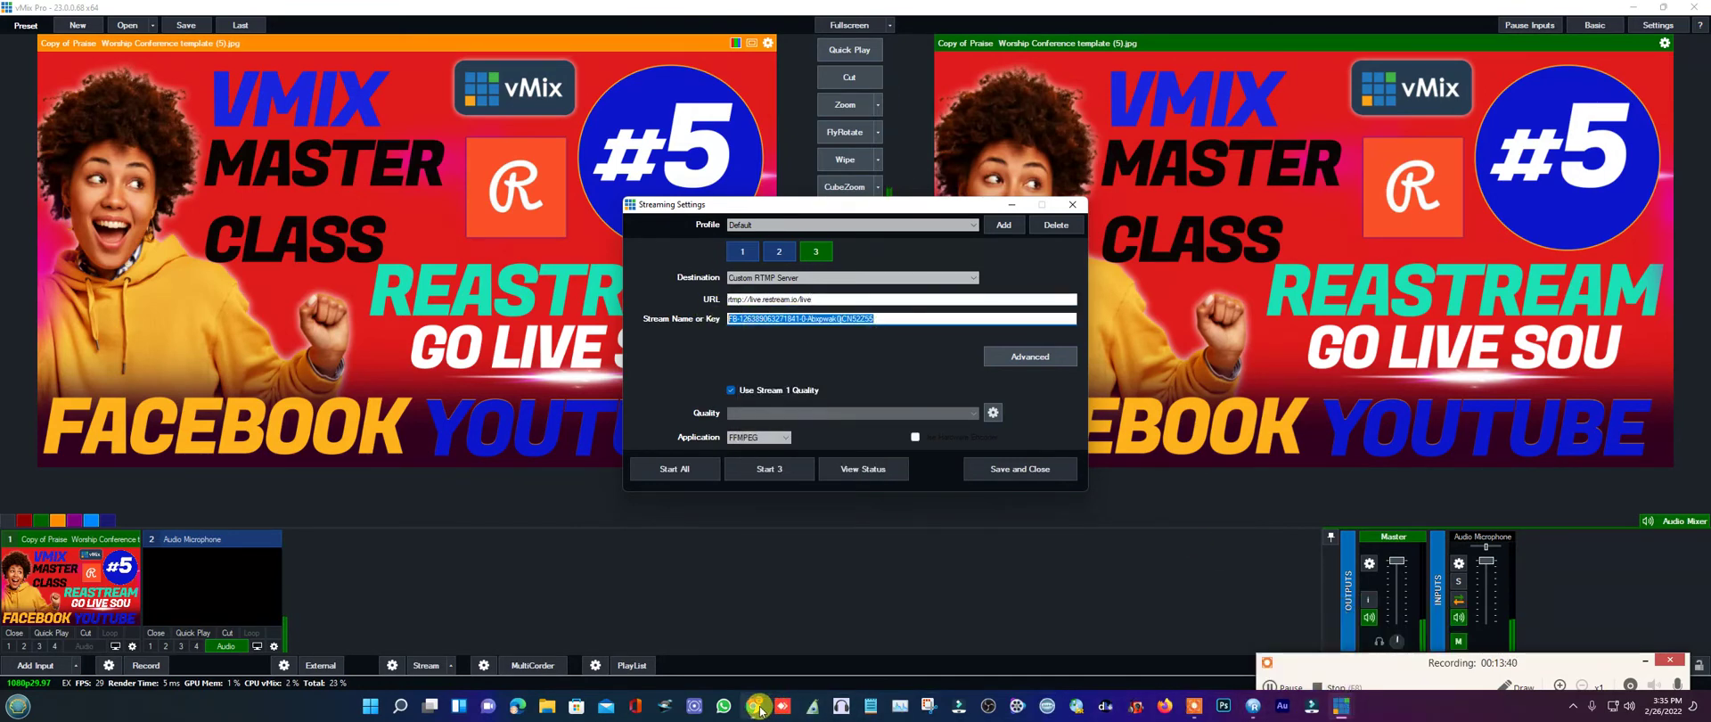
mouse_move(759, 709)
left_click(825, 642)
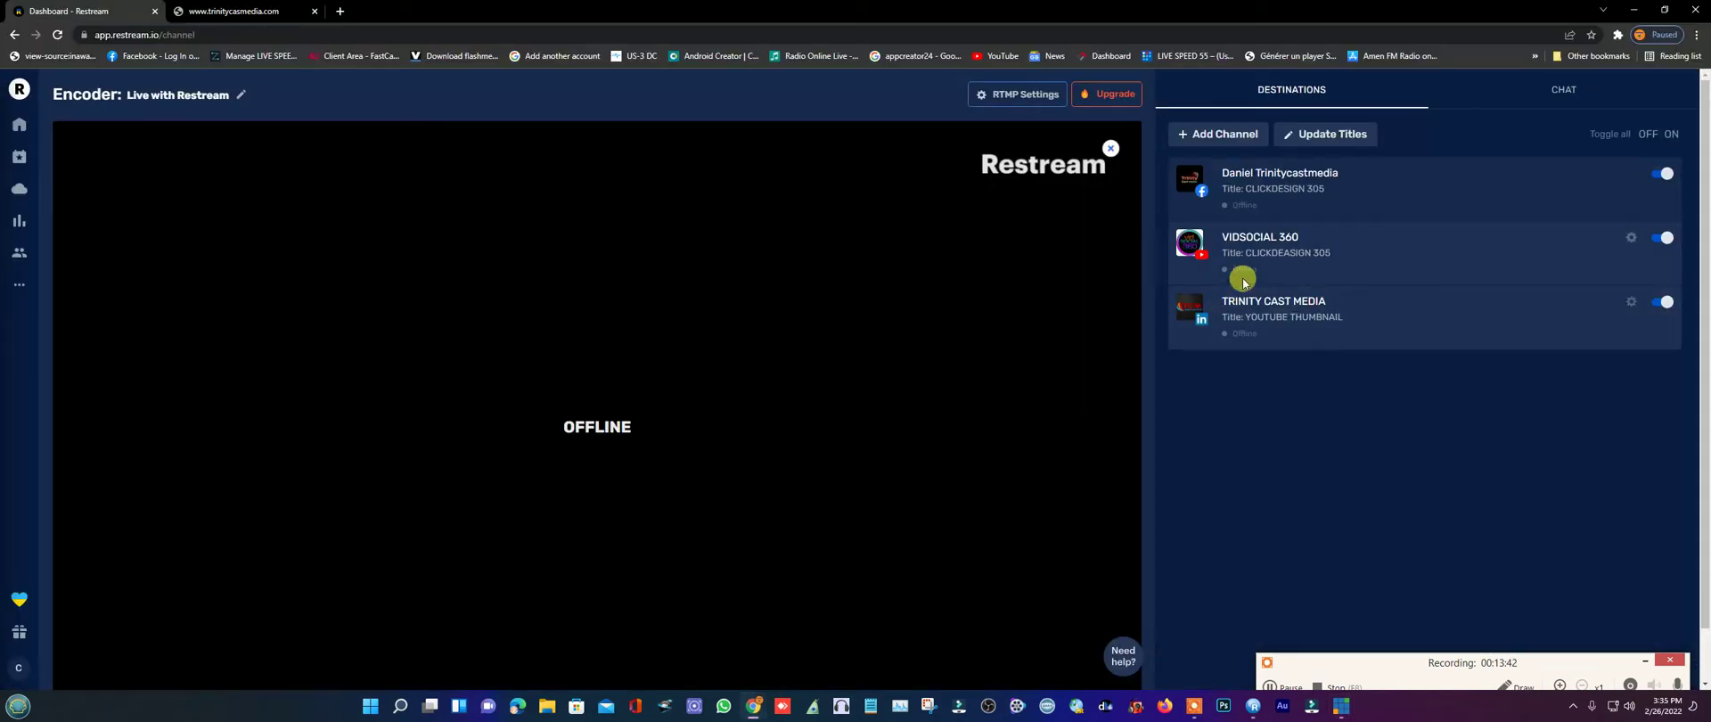
left_click(1027, 94)
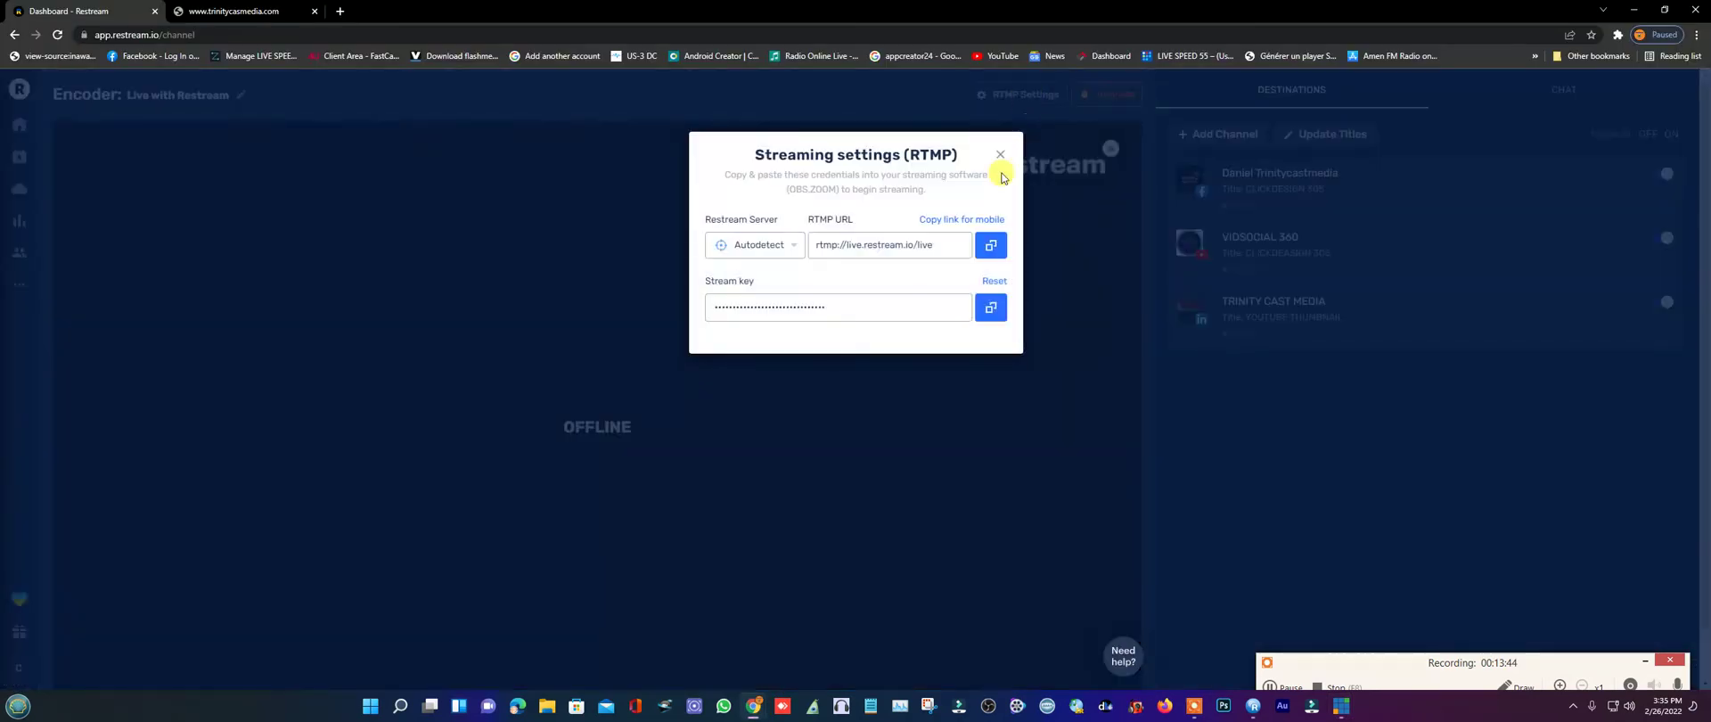
left_click(991, 307)
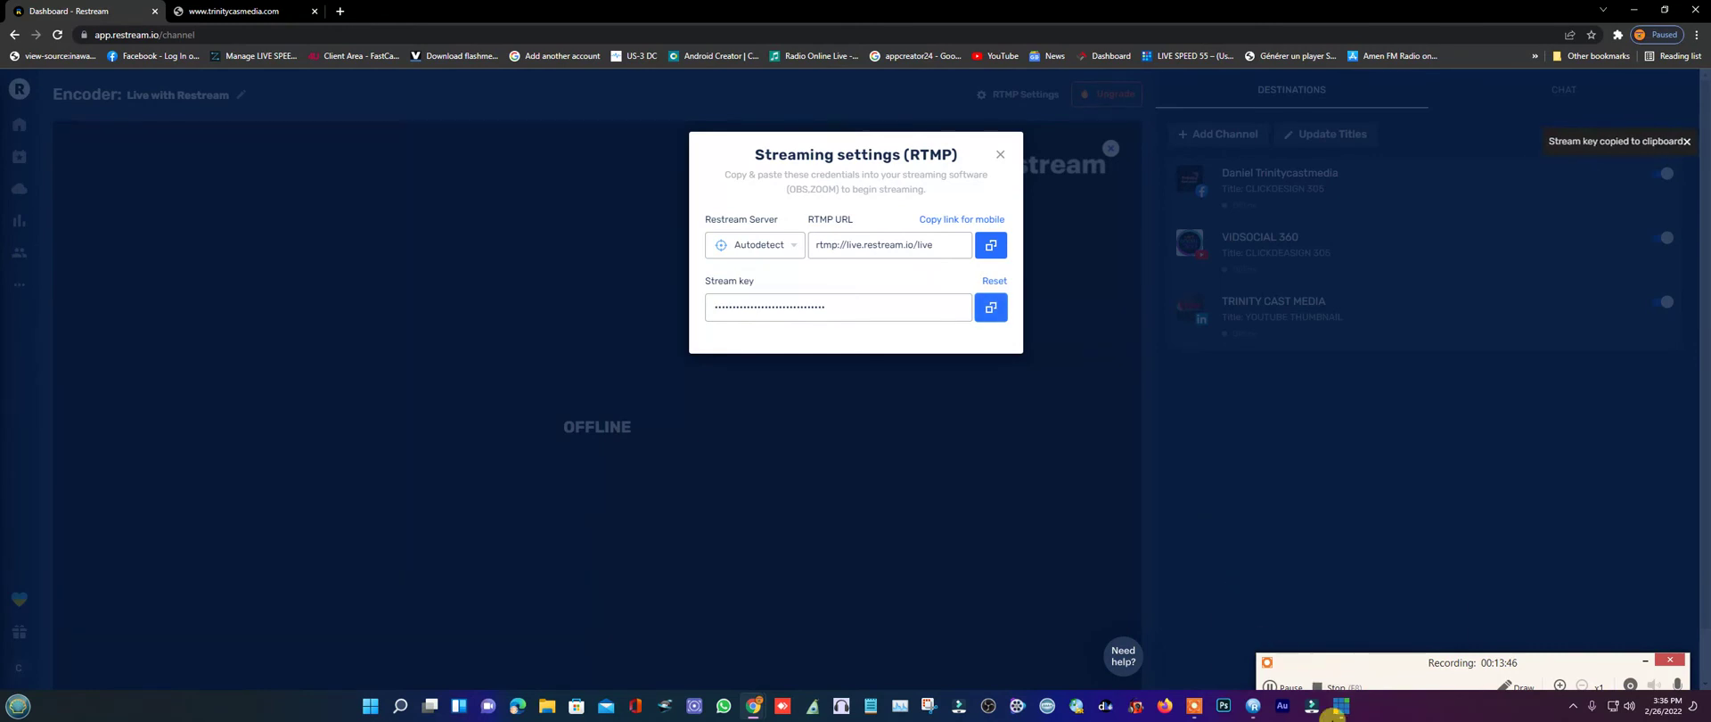
- Return to vMix, paste the copied stream key into stream 3's Stream Name or Key field, and save the streaming settings
mouse_move(1346, 713)
left_click(1403, 641)
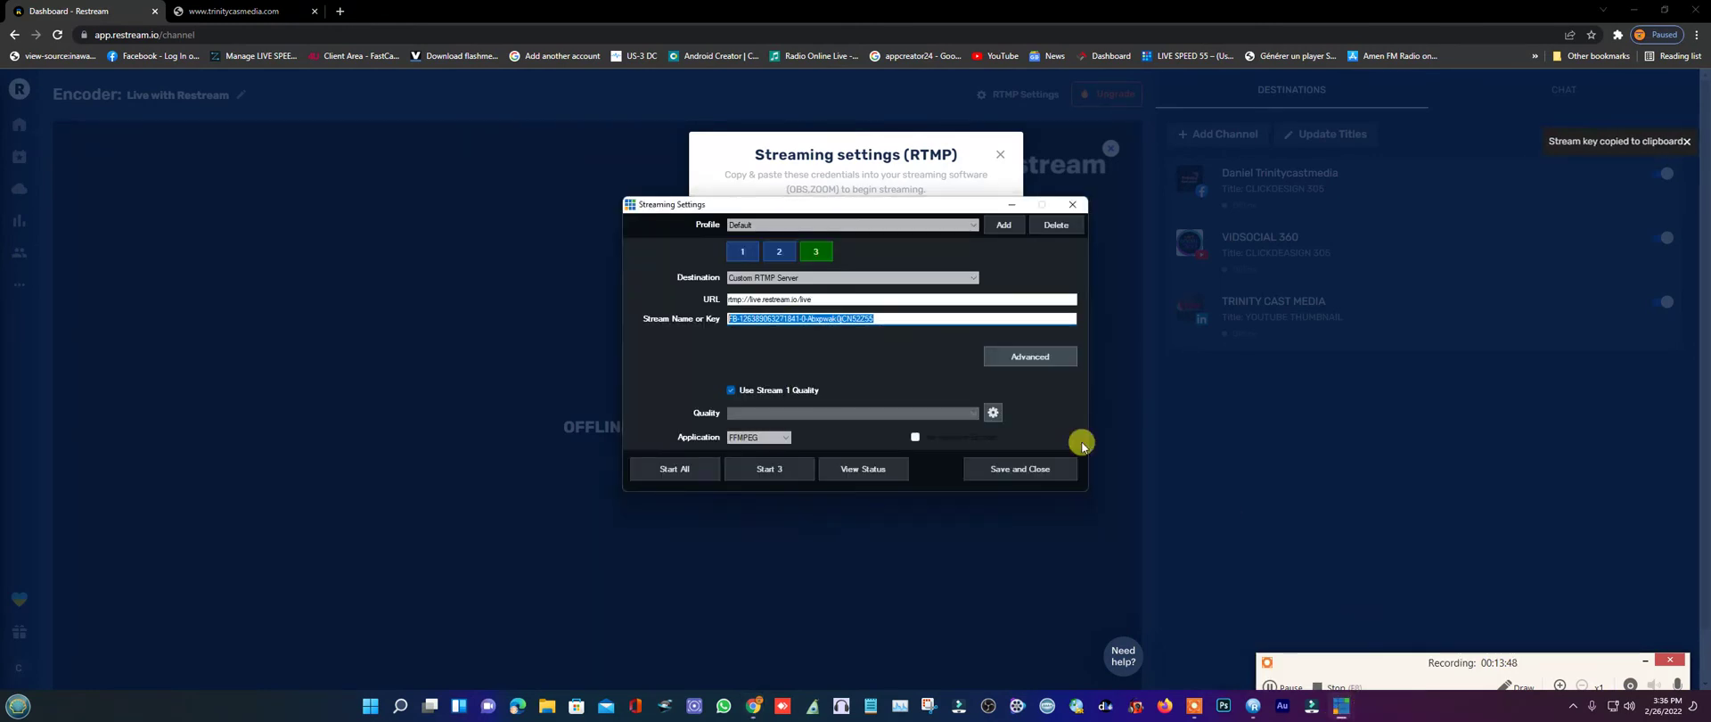
right_click(822, 318)
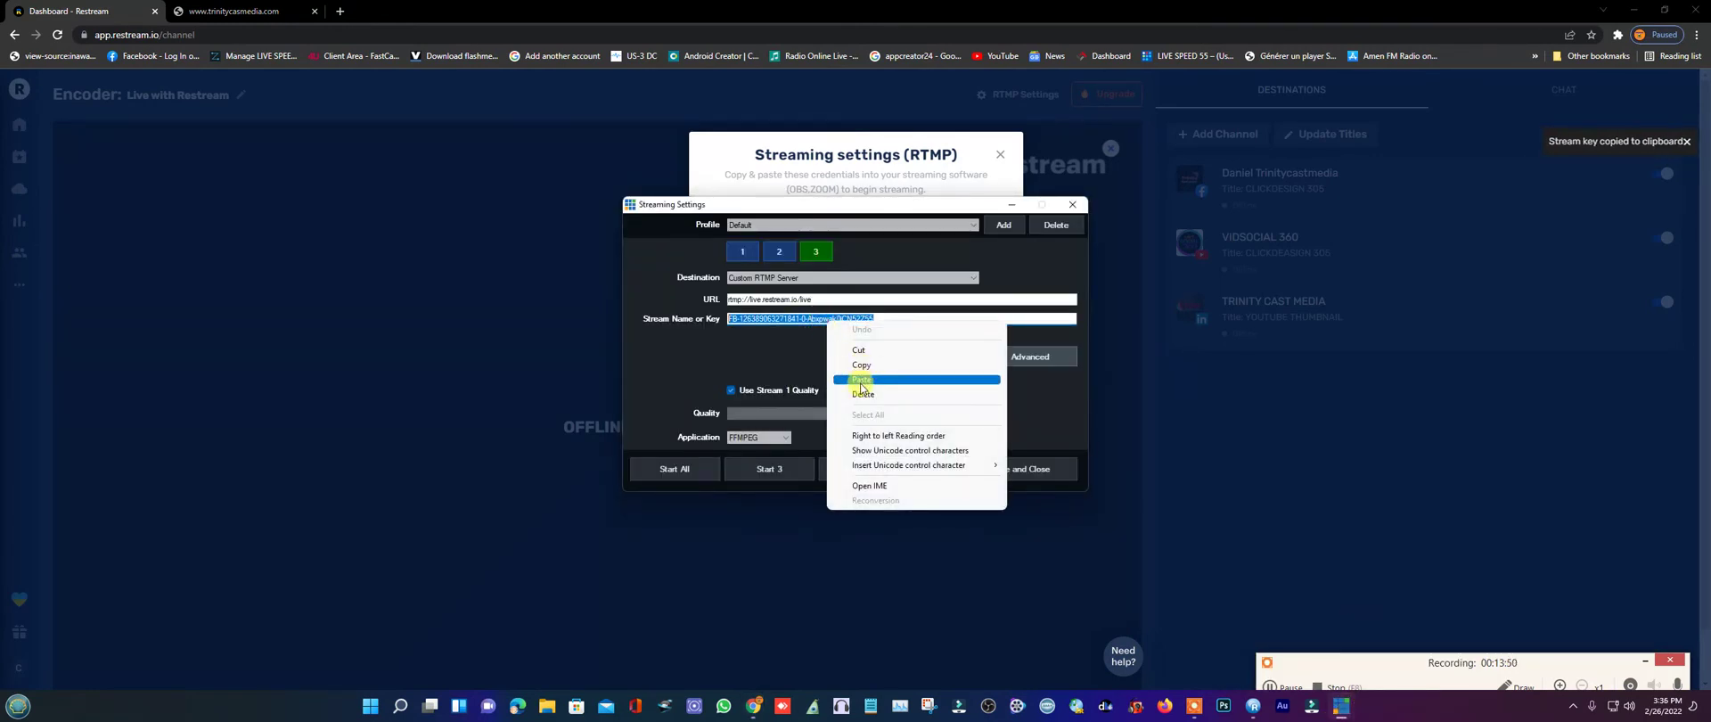
left_click(862, 384)
left_click(1007, 469)
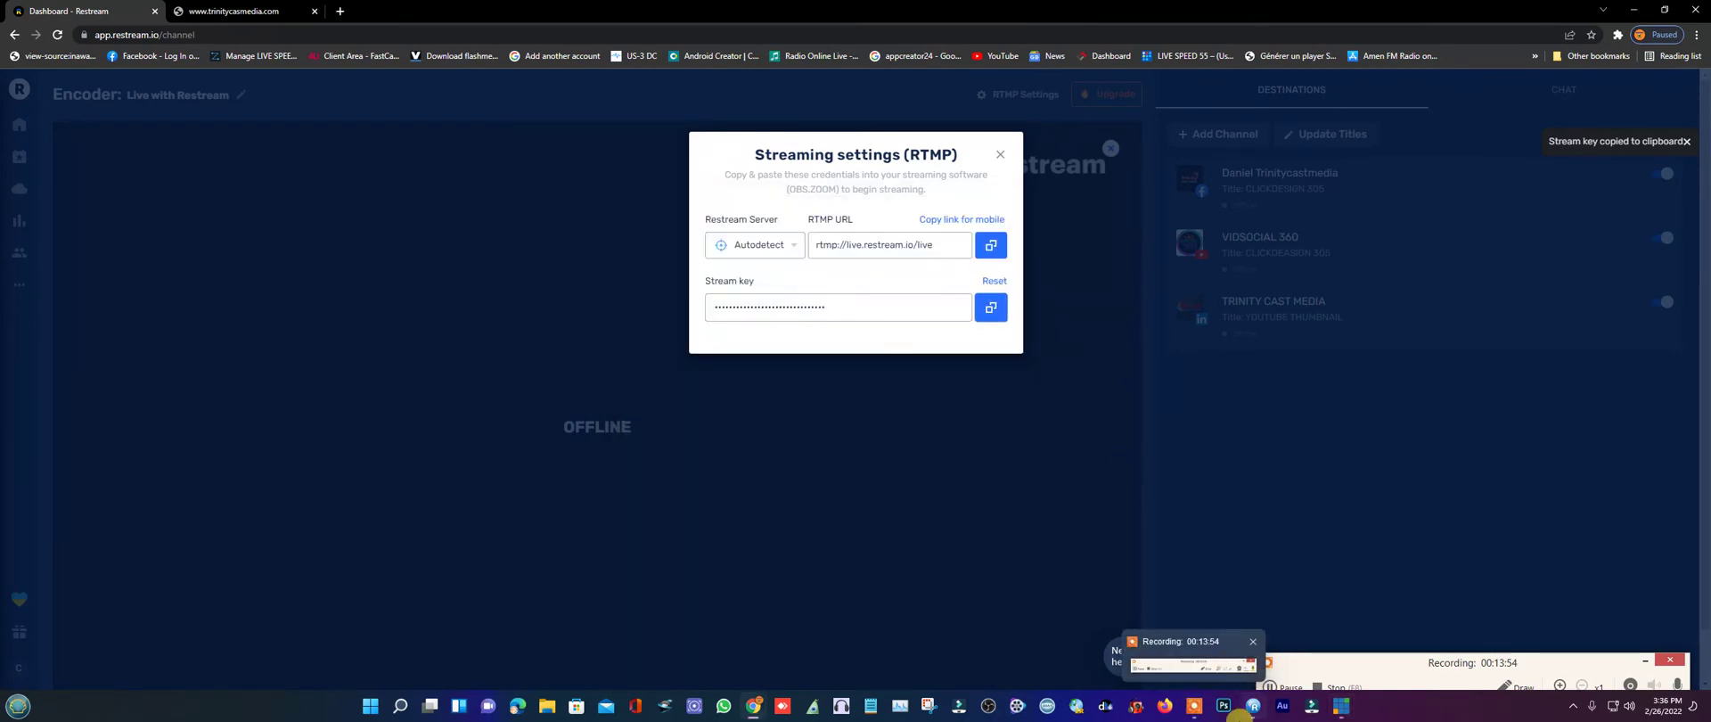
- Reopen the streaming settings in vMix and start stream 3
left_click(1332, 711)
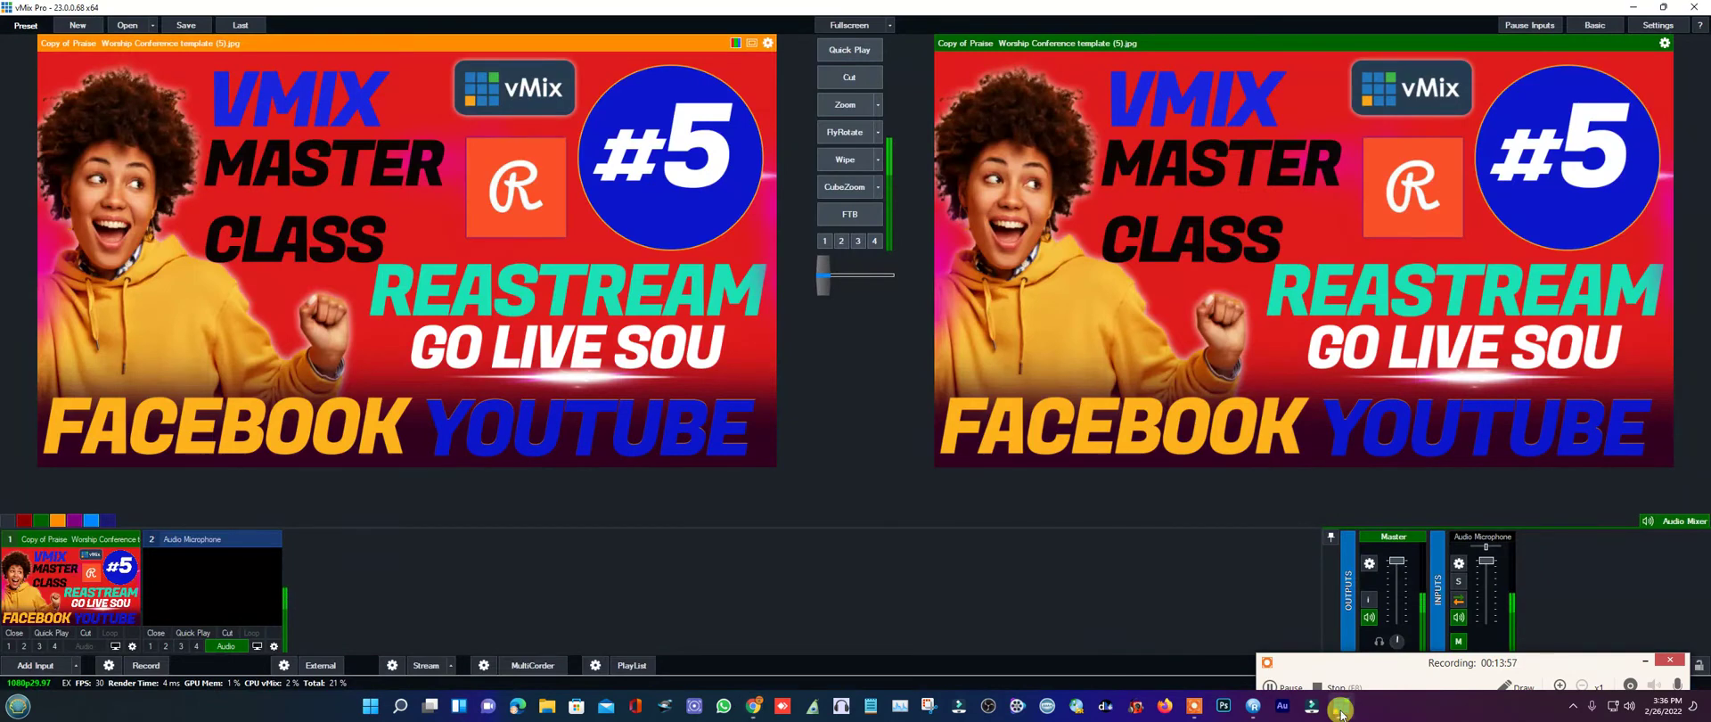
left_click(392, 665)
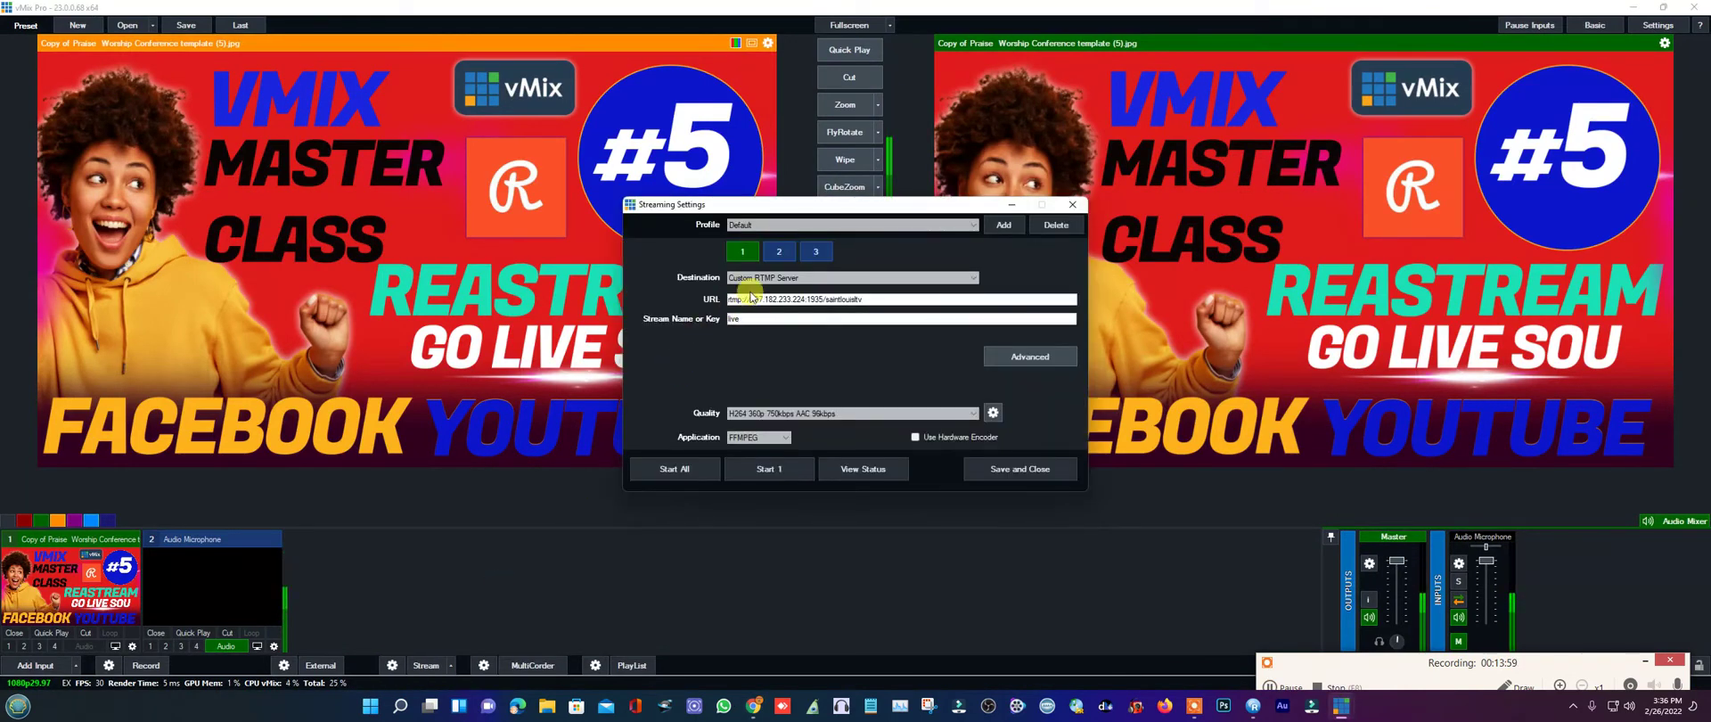
left_click(816, 251)
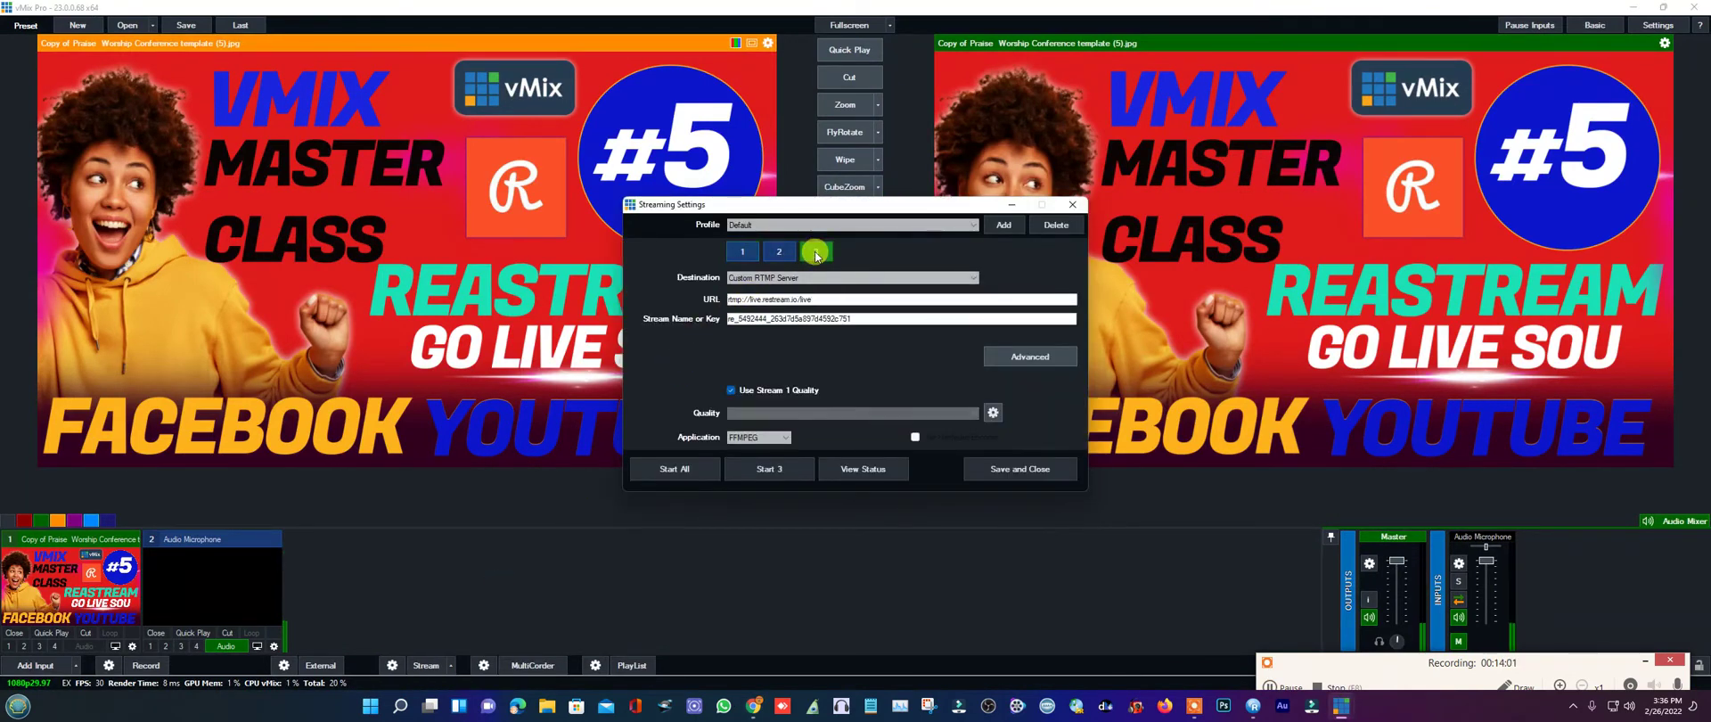
left_click(772, 469)
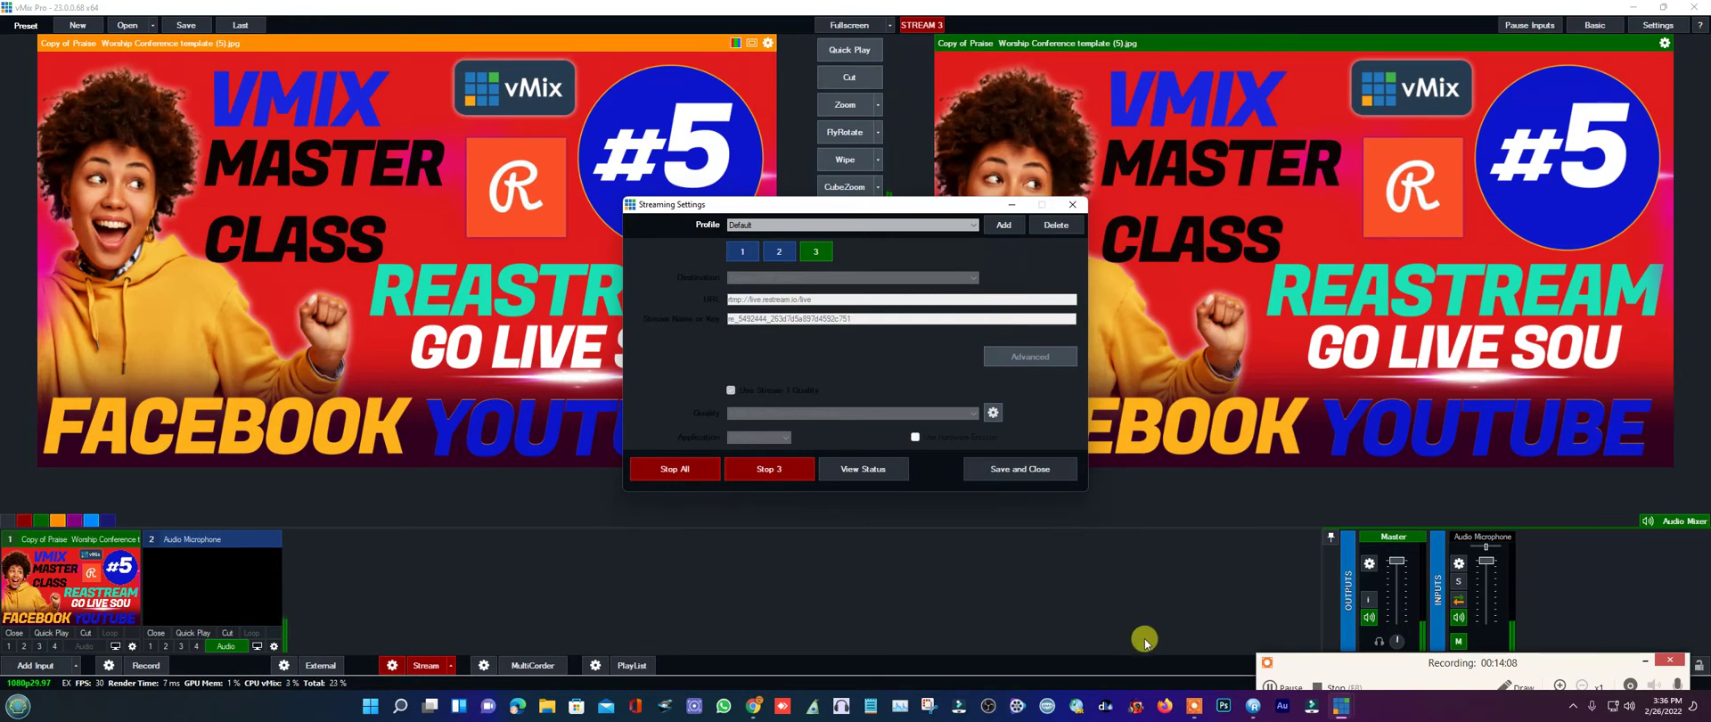
- Switch to the Restream dashboard and close the RTMP settings to check the incoming video and each channel's status
mouse_move(1342, 709)
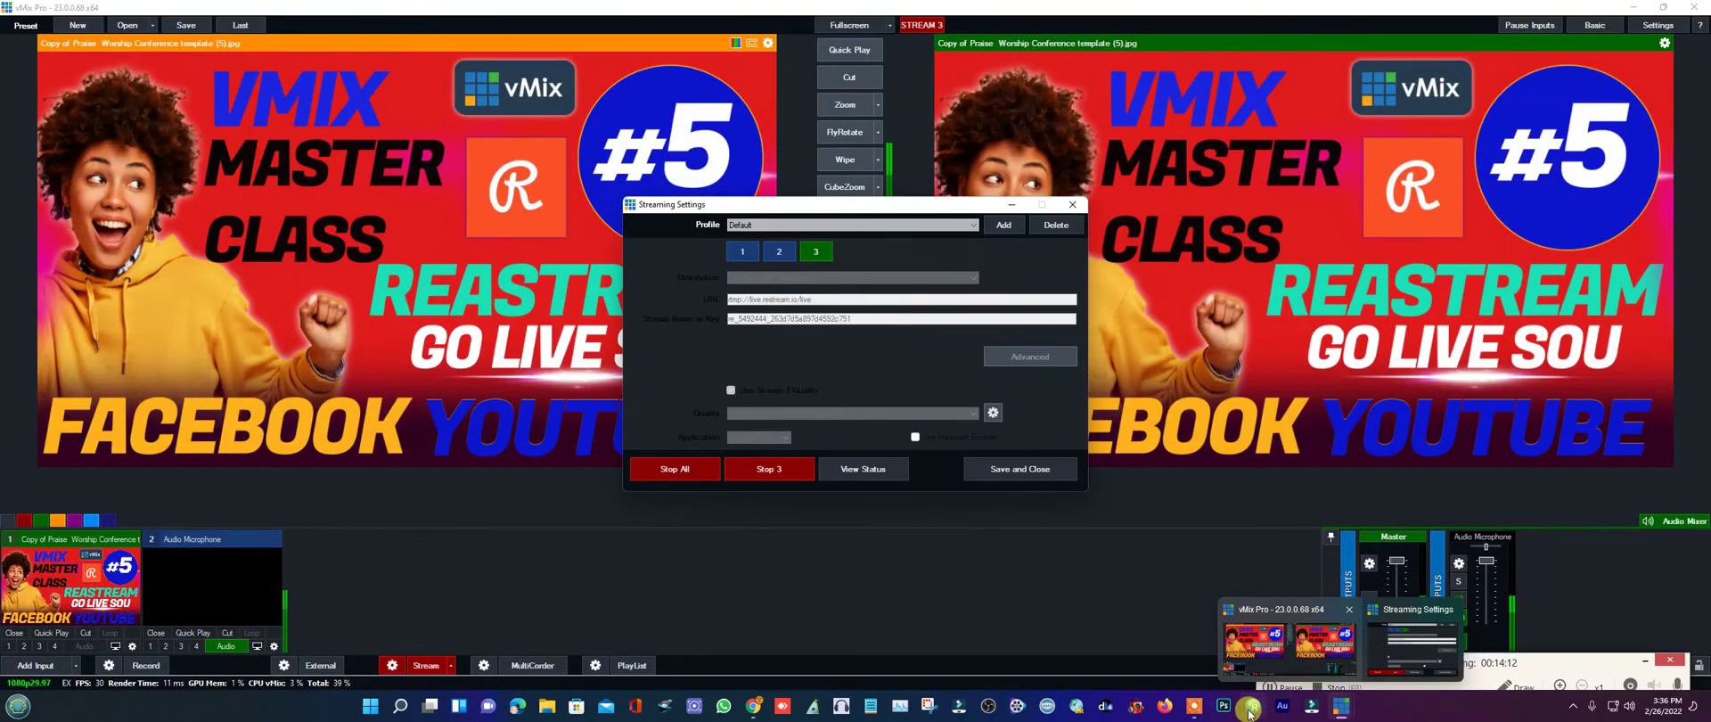
mouse_move(754, 707)
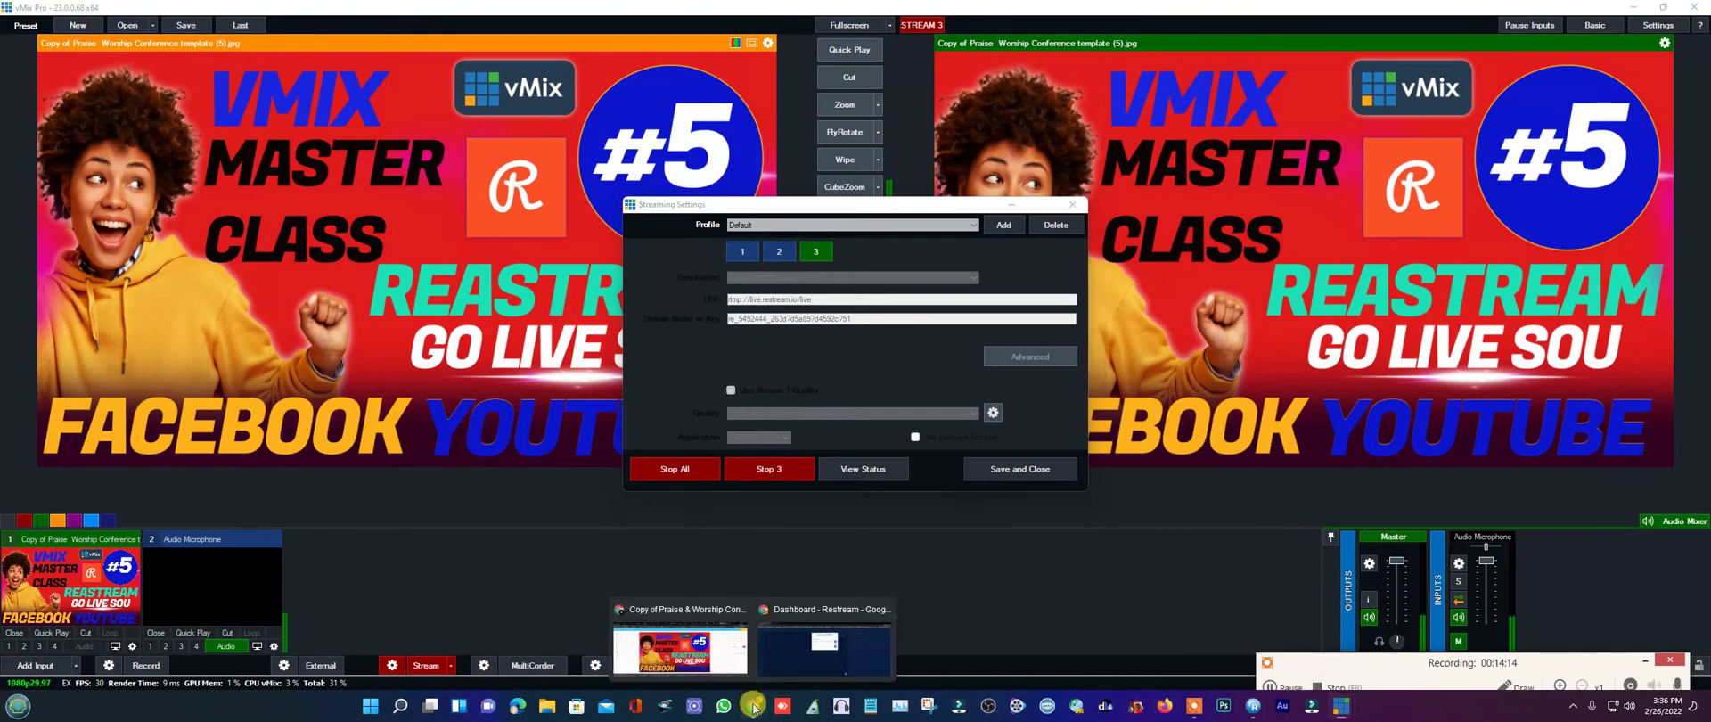
left_click(773, 670)
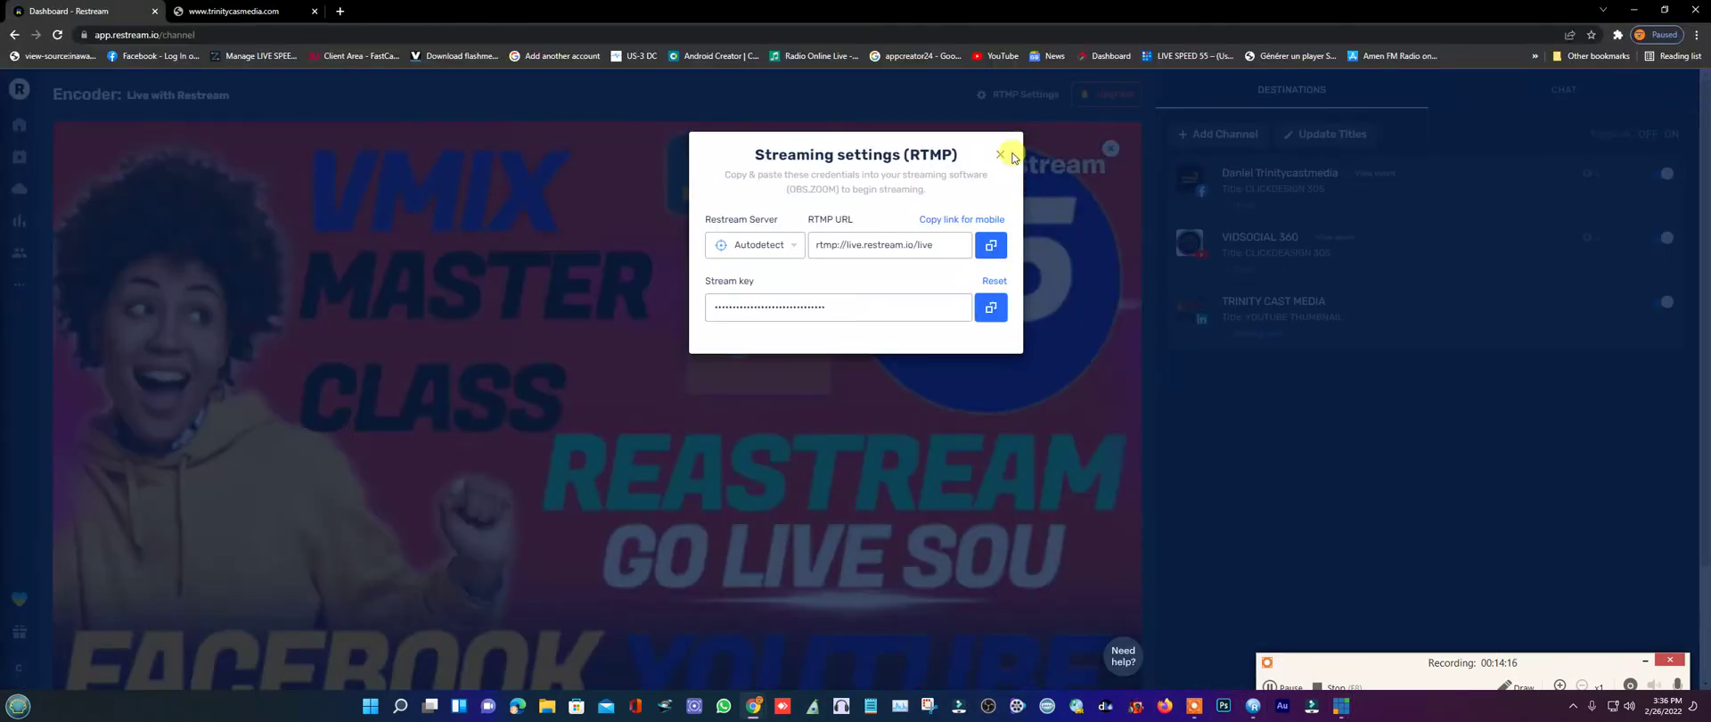
left_click(1000, 158)
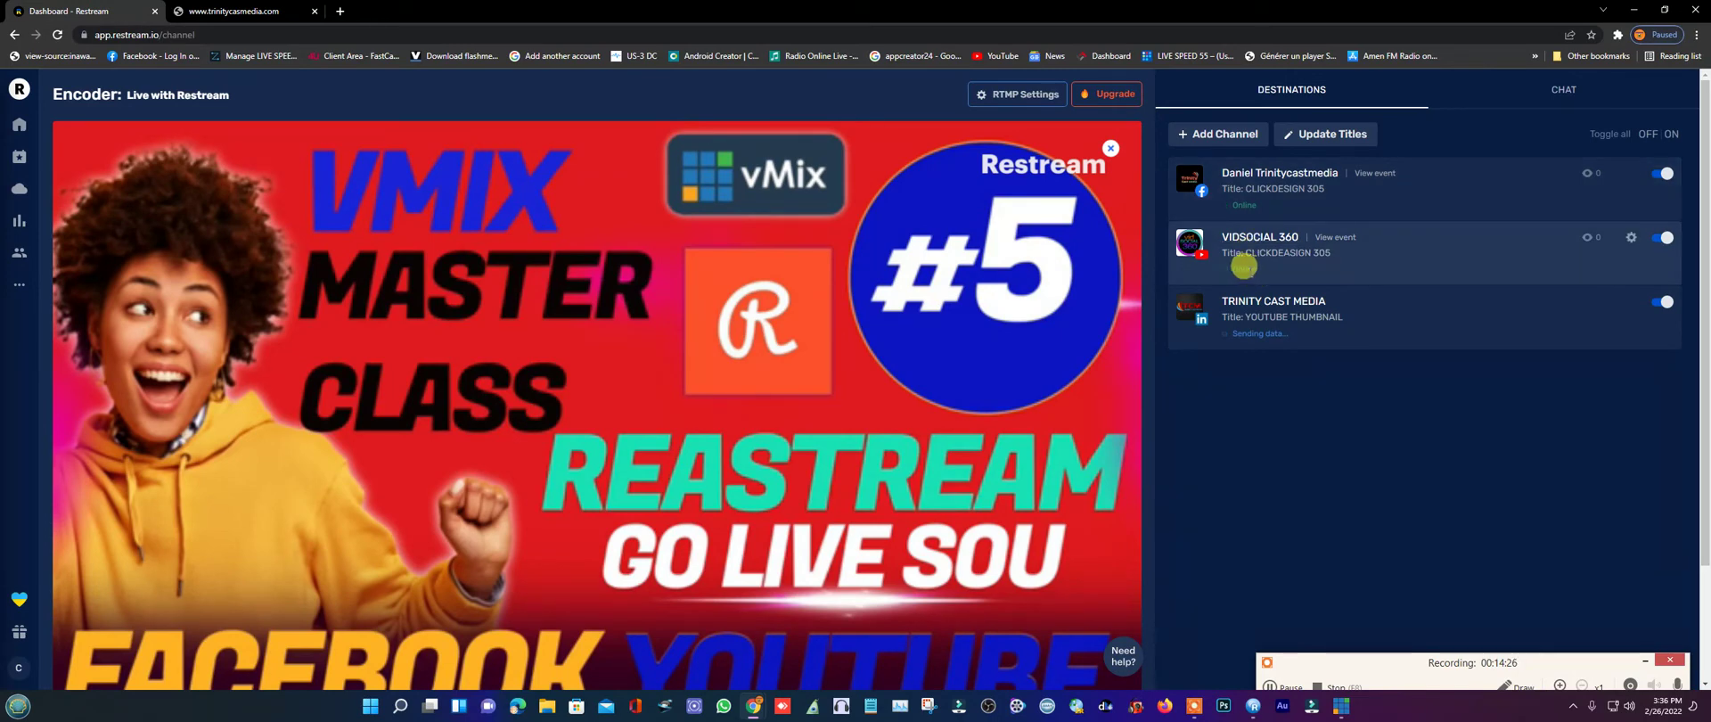
- Open YouTube in a new tab, go to the VIDSOCIAL 360 channel and open the CLICKDEASIGN 305 live stream
left_click(342, 11)
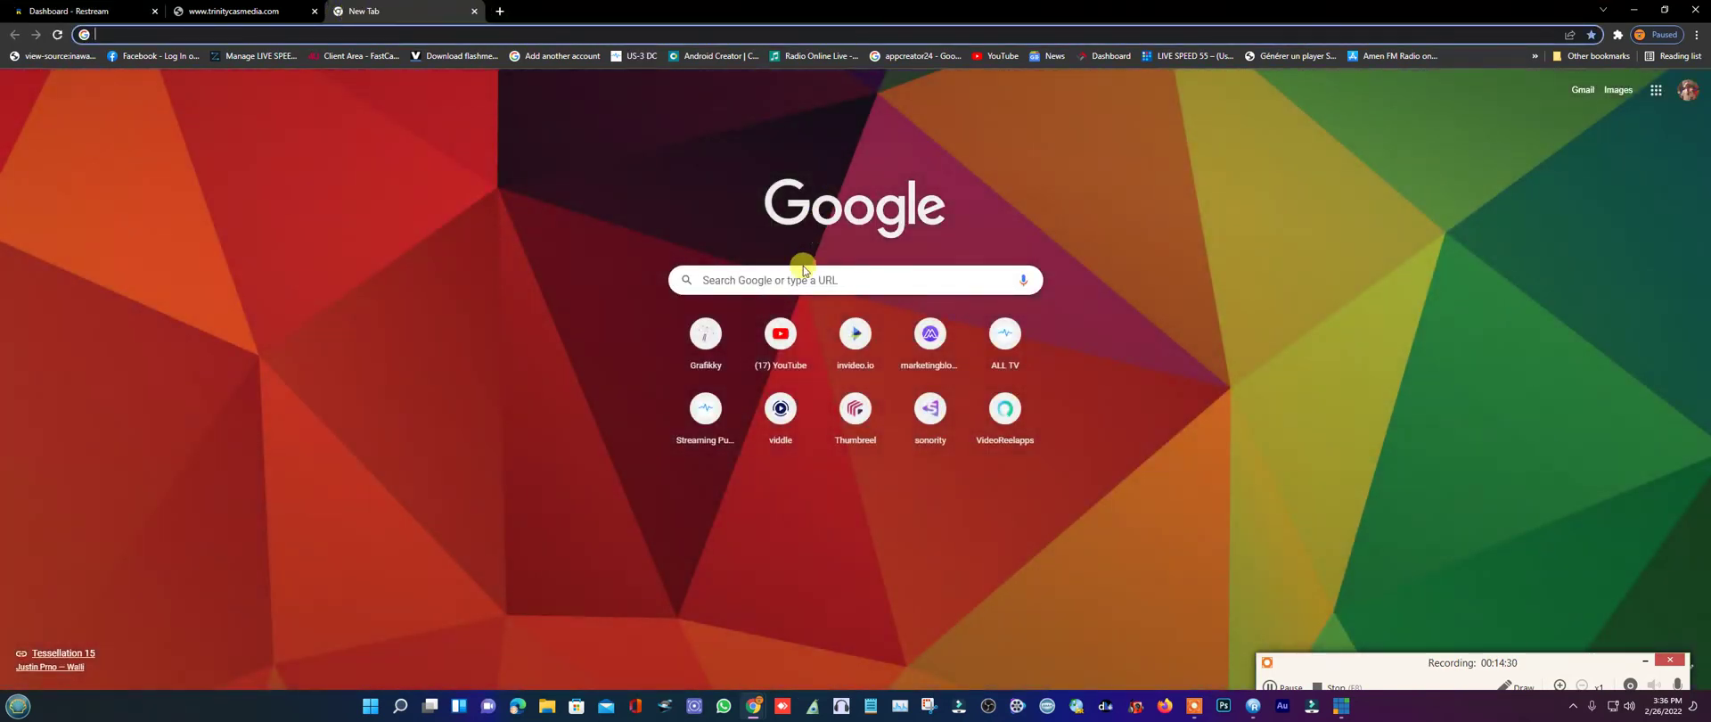
left_click(782, 343)
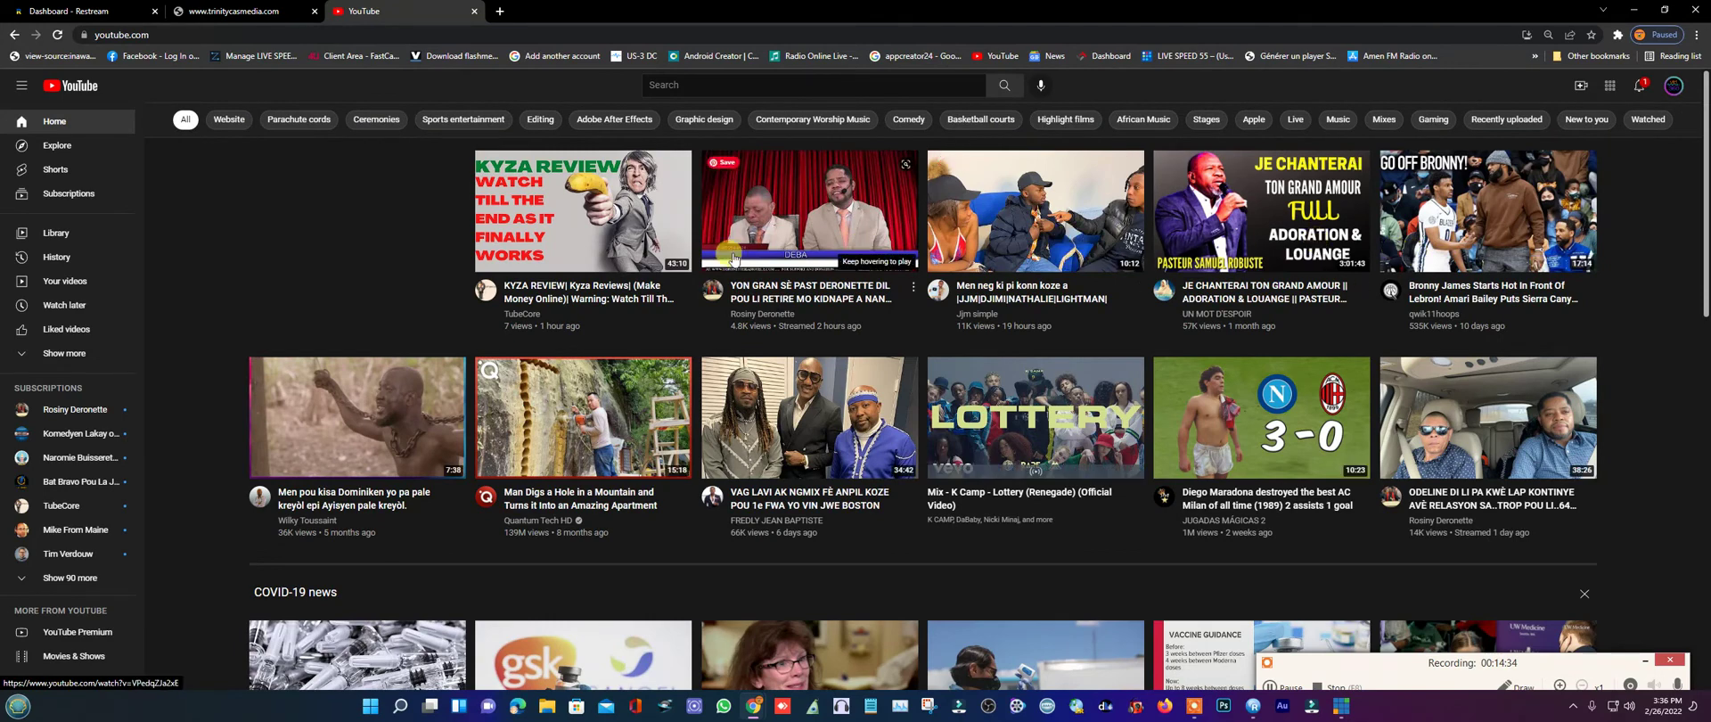
left_click(1671, 86)
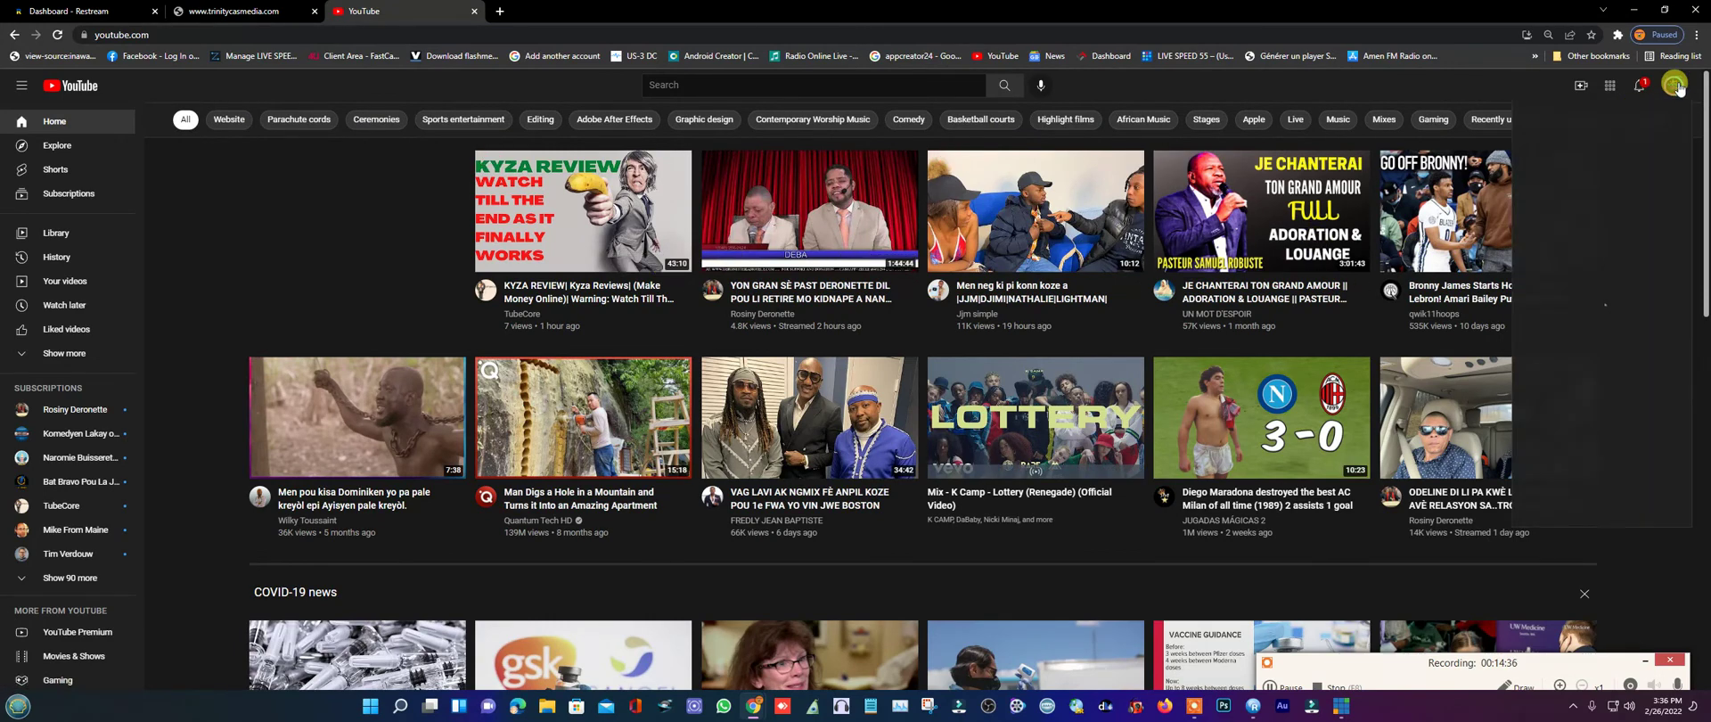
left_click(1580, 167)
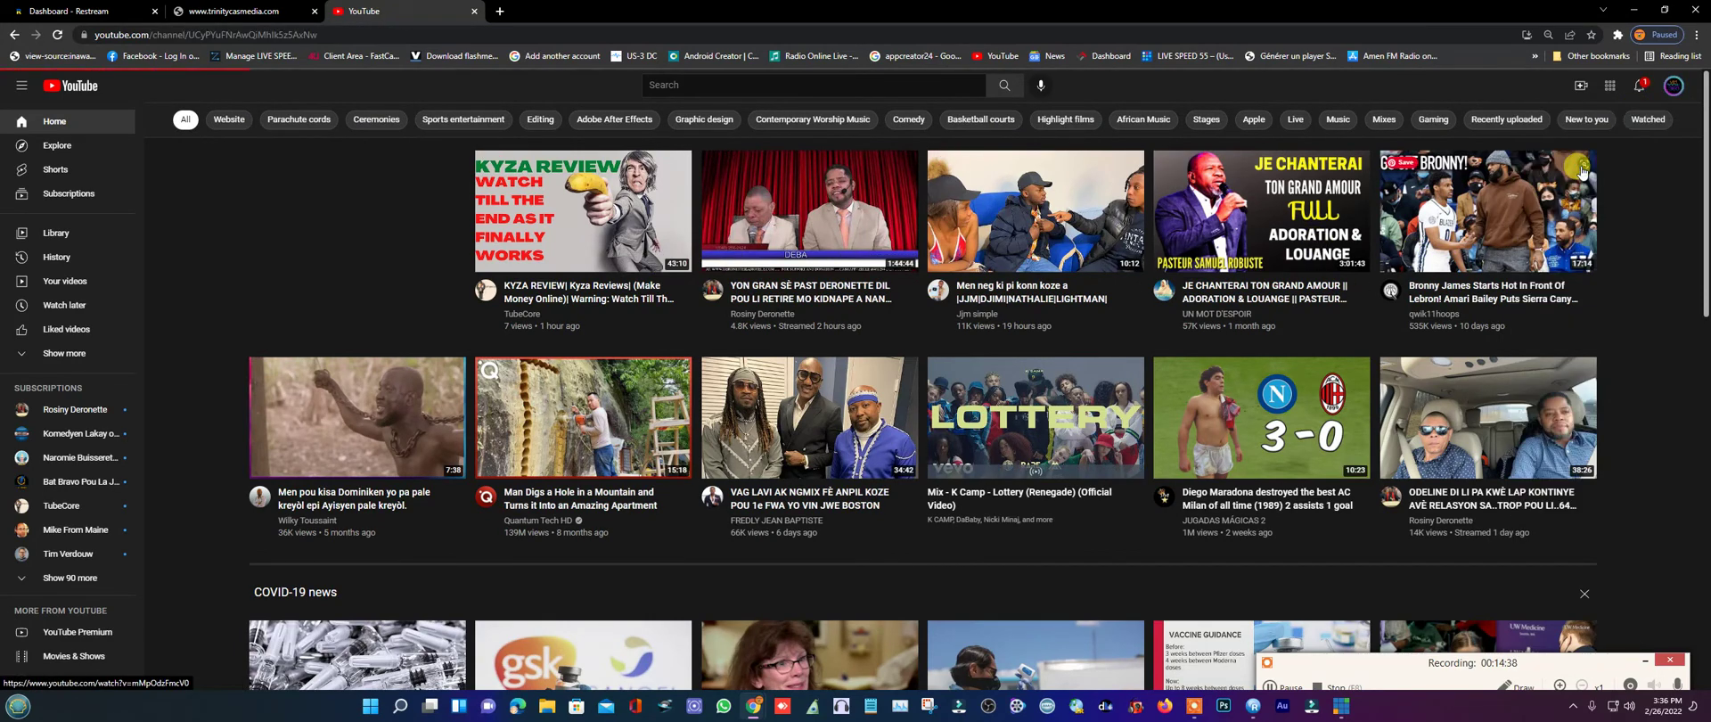
scroll(923, 459, "down", 2)
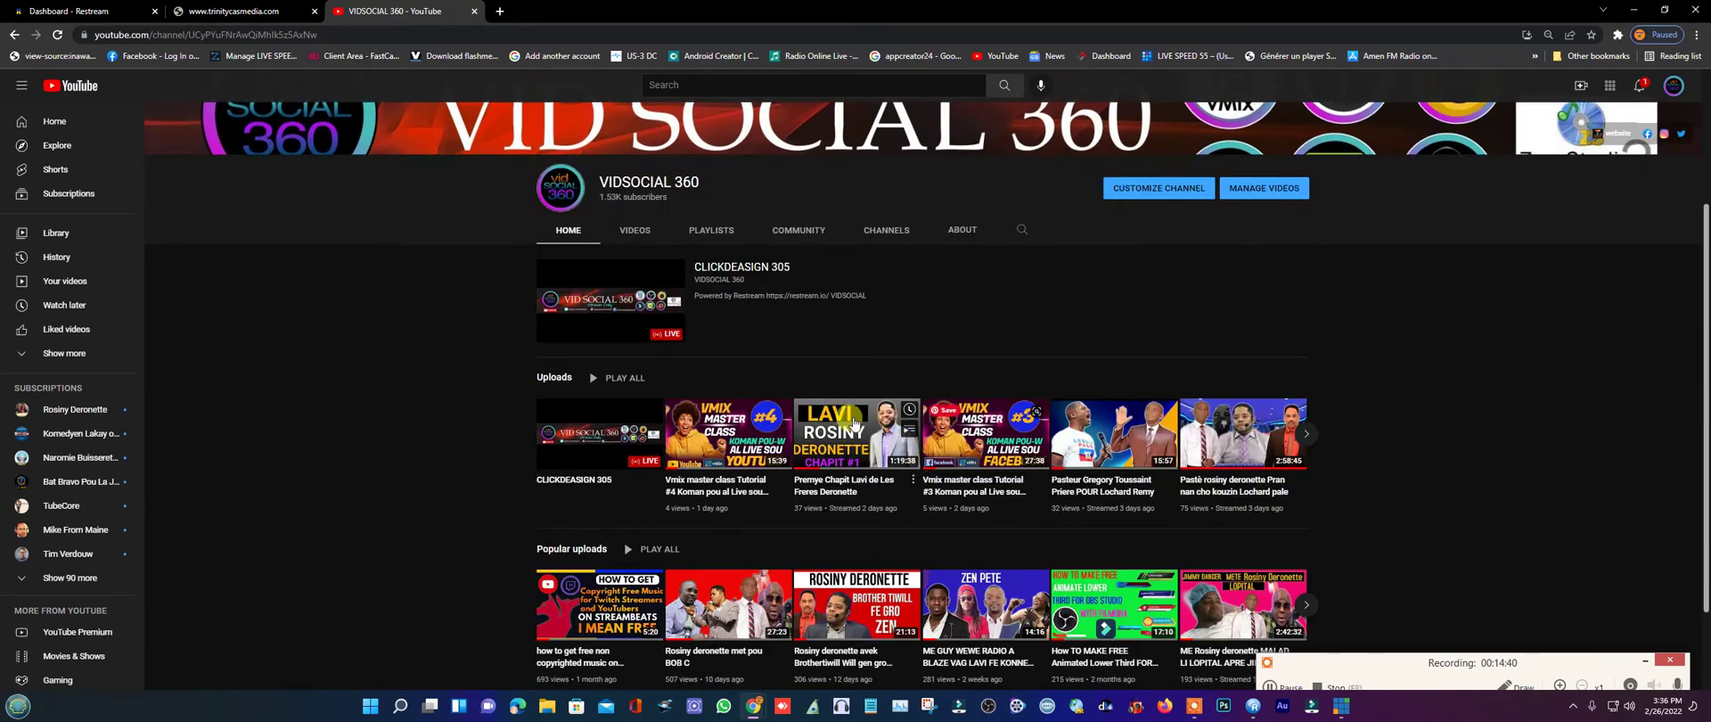
scroll(792, 410, "up", 1)
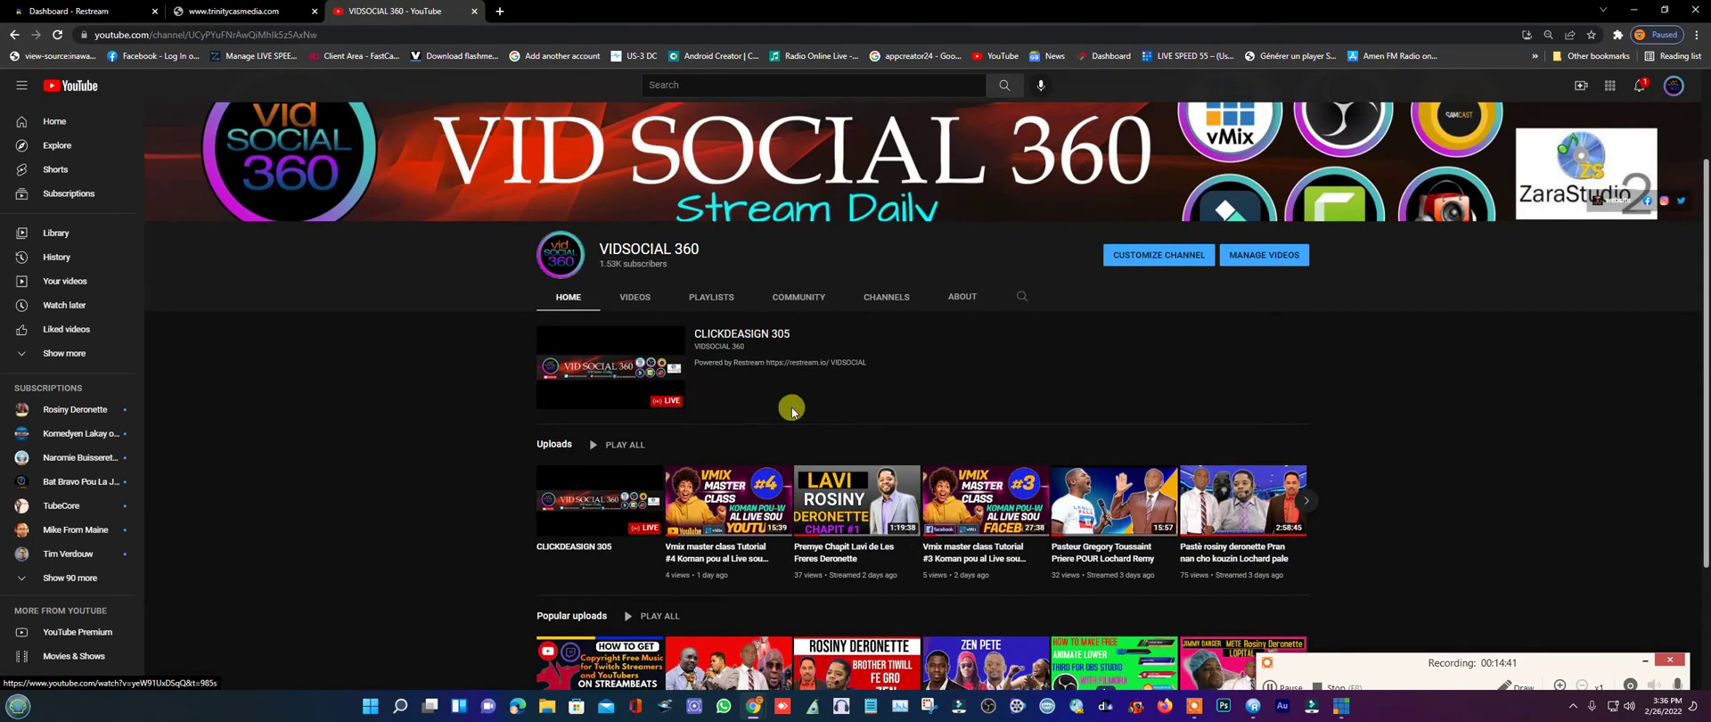
left_click(623, 376)
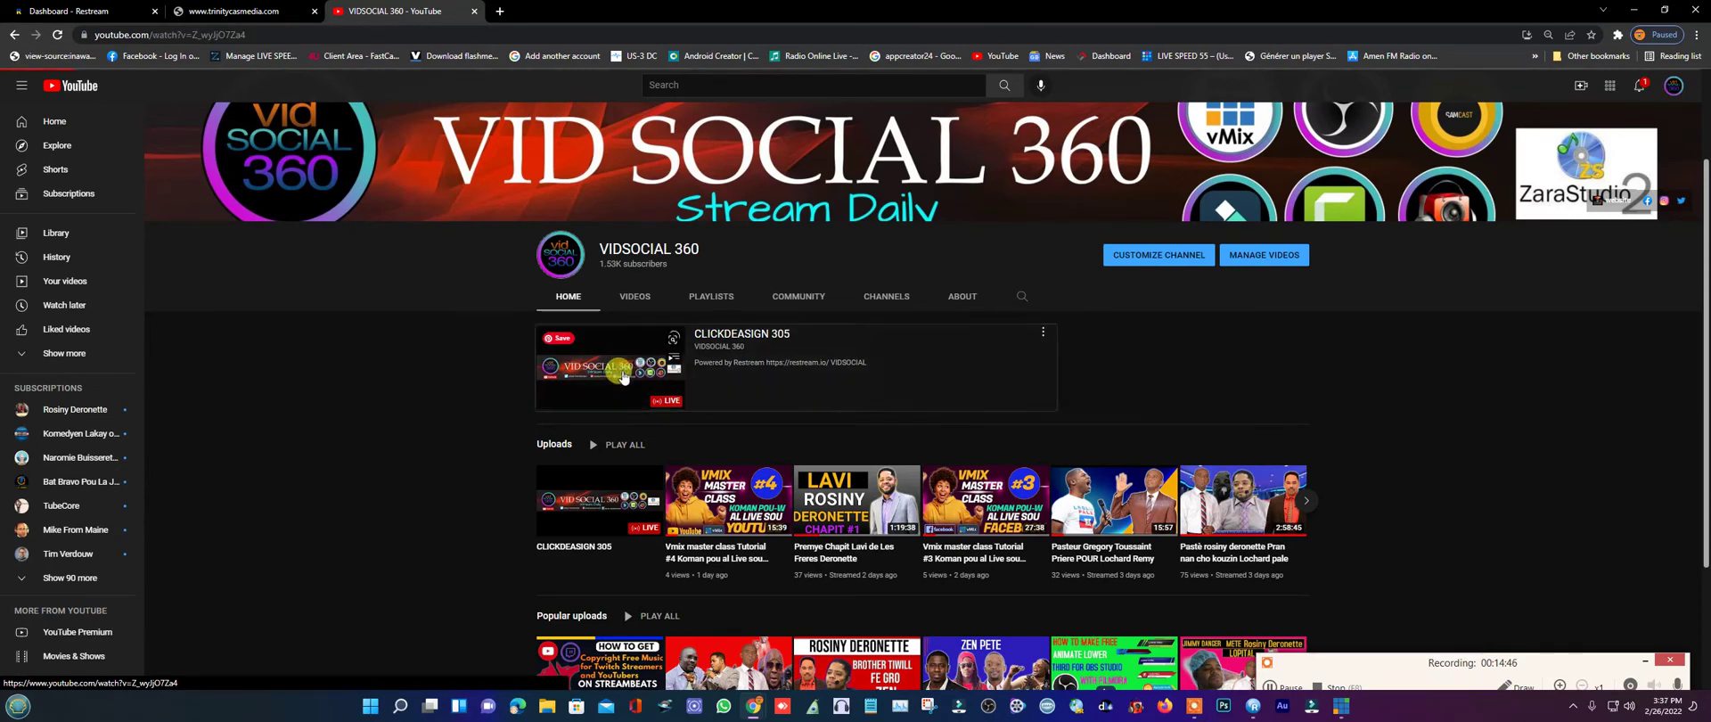
- Pause the YouTube live stream, switch to Facebook and play the CLICKDESIGN 305 live post in the feed
left_click(383, 535)
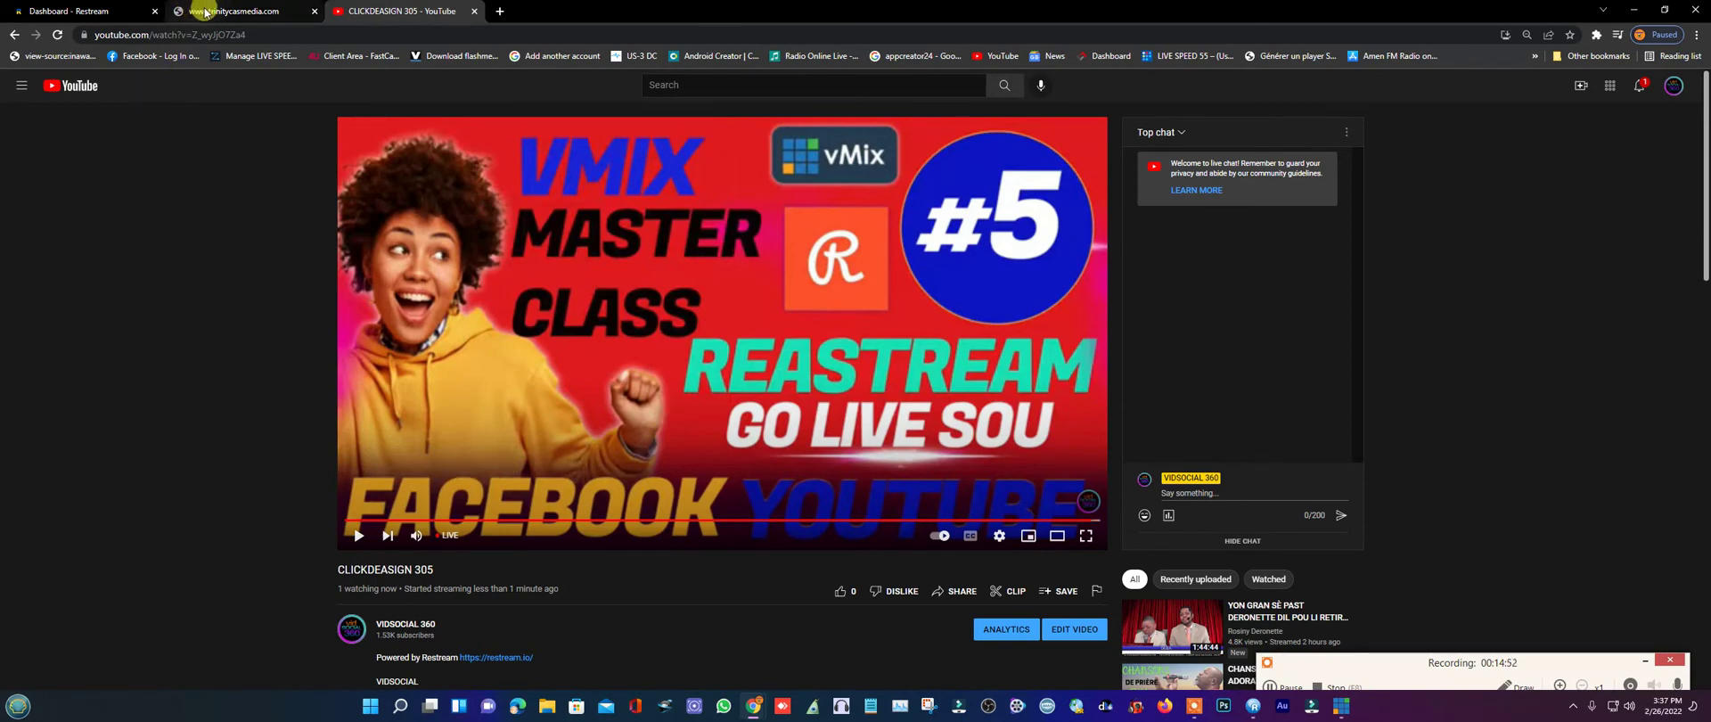
left_click(159, 56)
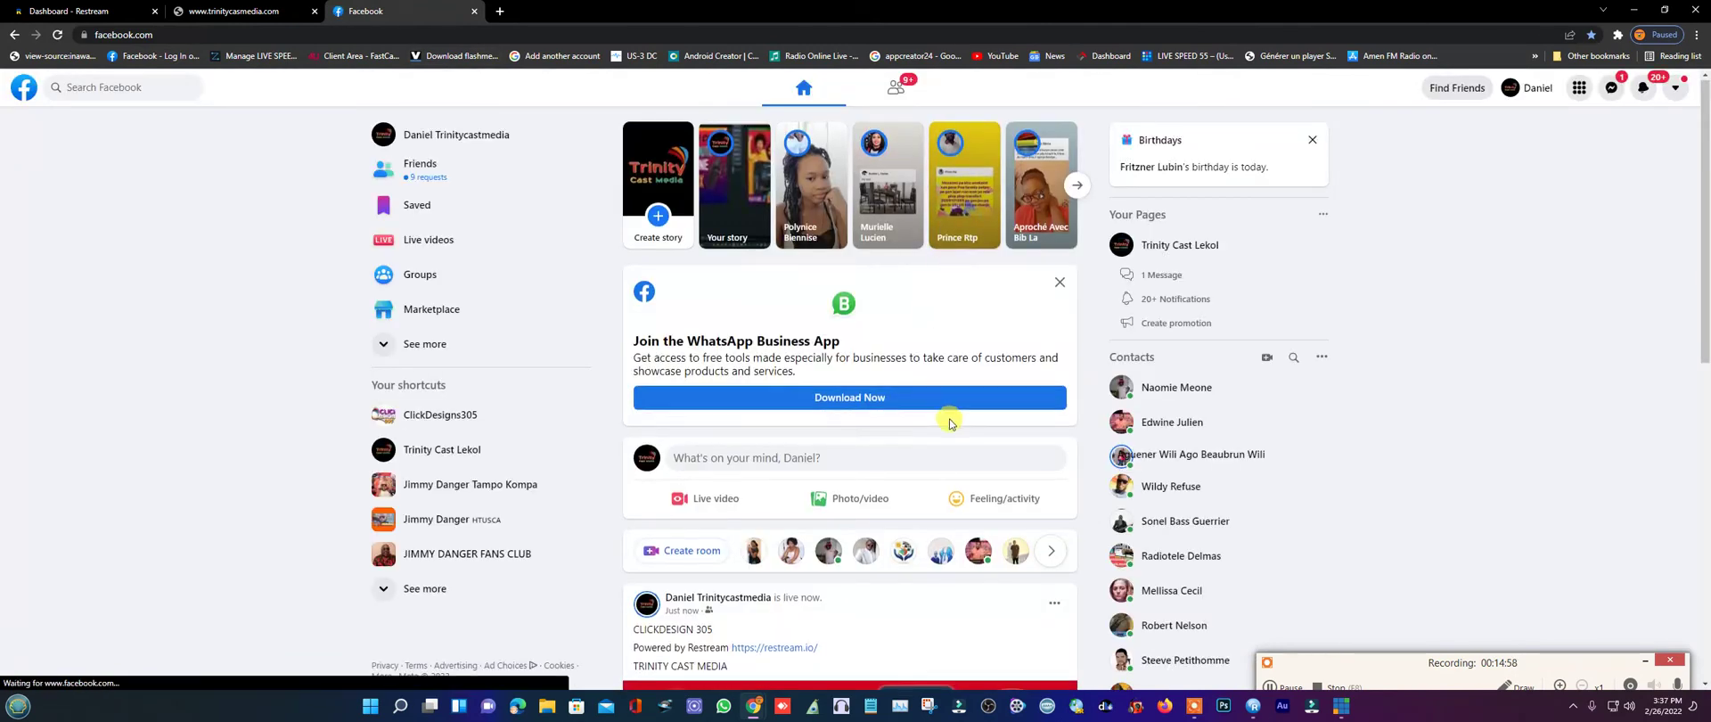
scroll(953, 421, "down", 4)
scroll(950, 422, "down", 2)
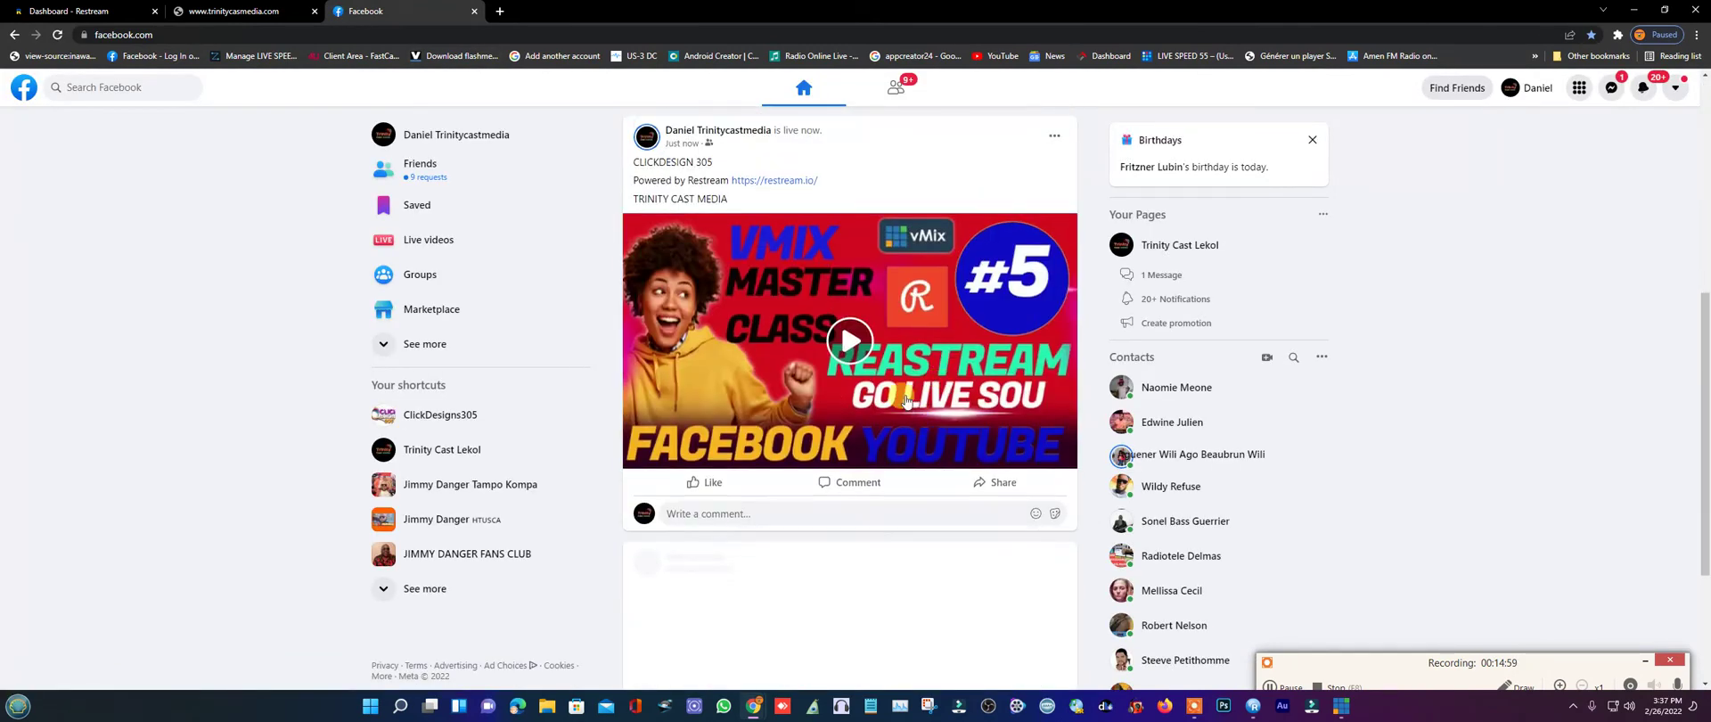
left_click(860, 349)
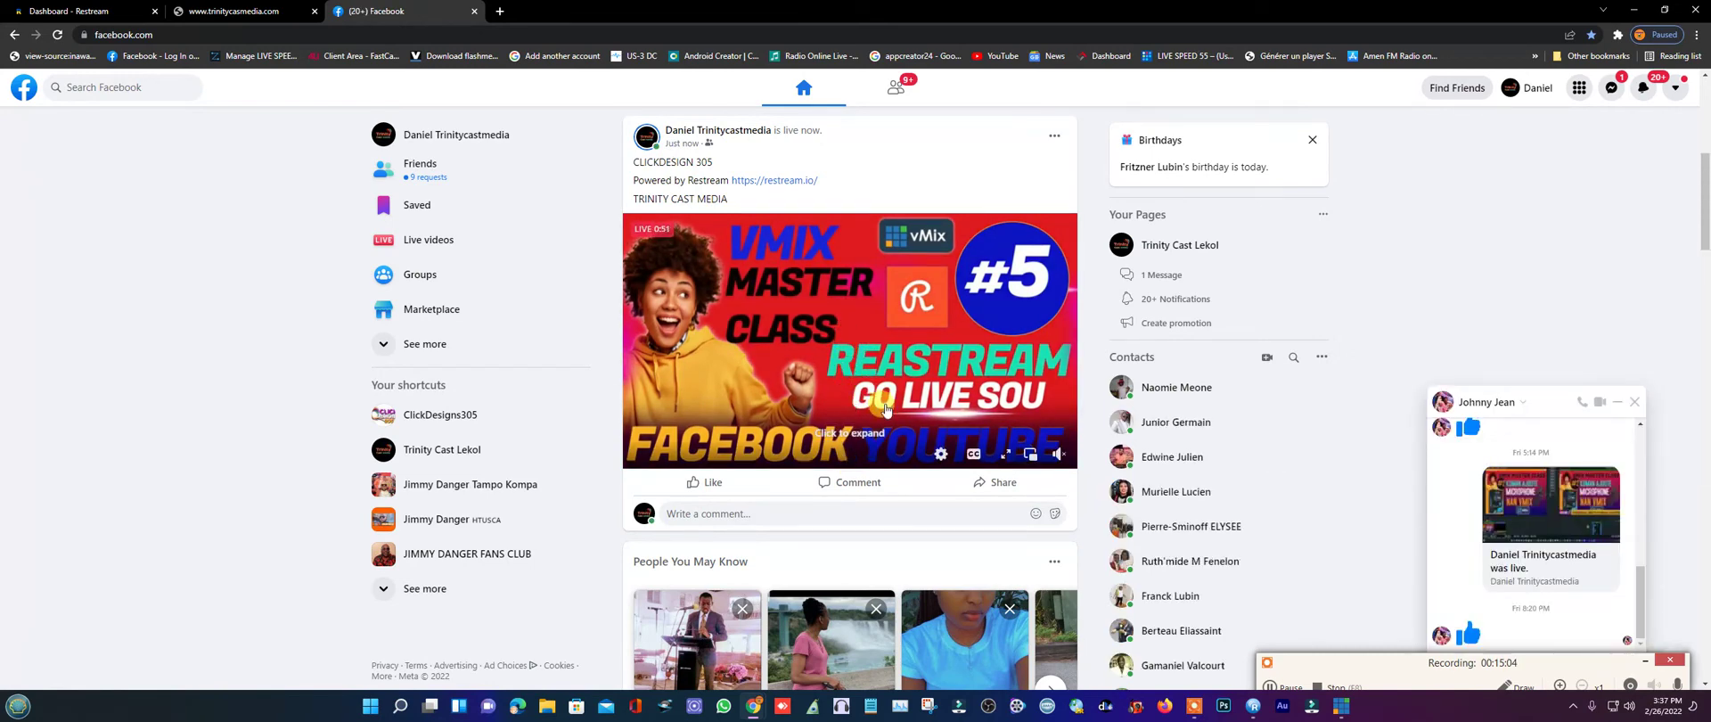
- Expand the Facebook live post in the full video viewer to check the broadcast, and return to the feed
scroll(881, 352, "down", 1)
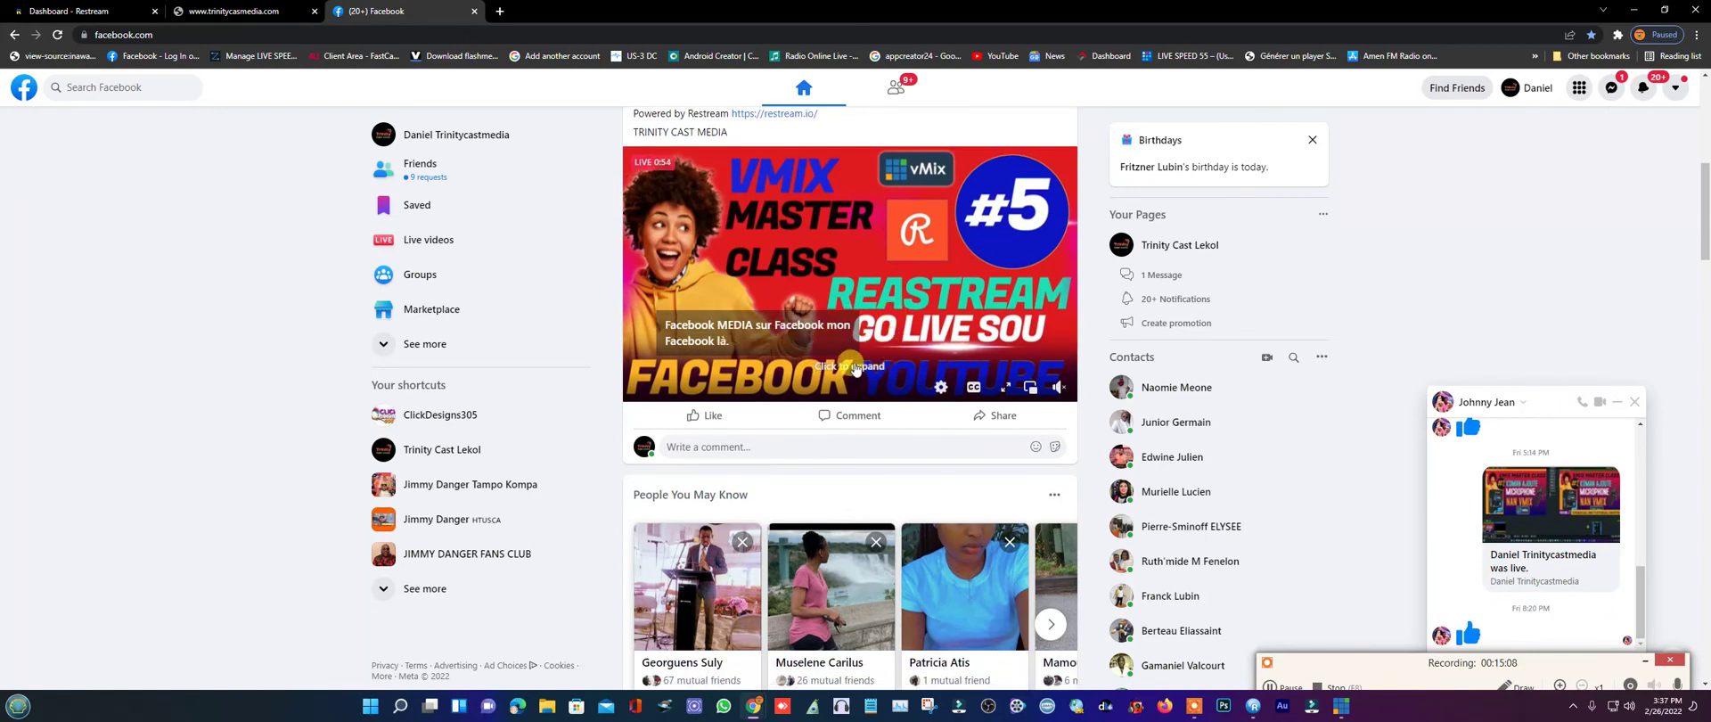
left_click(854, 367)
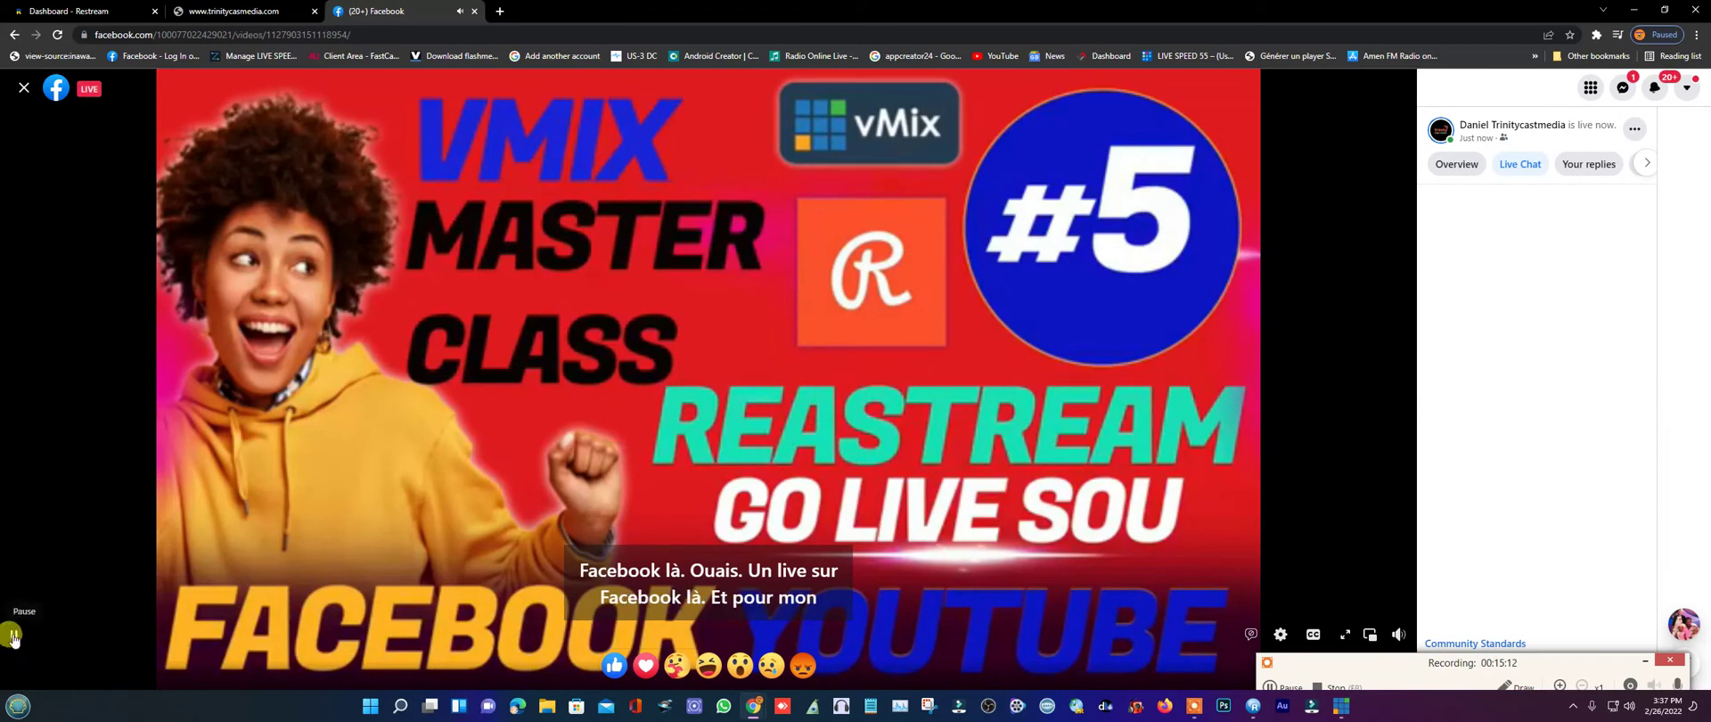
left_click(20, 89)
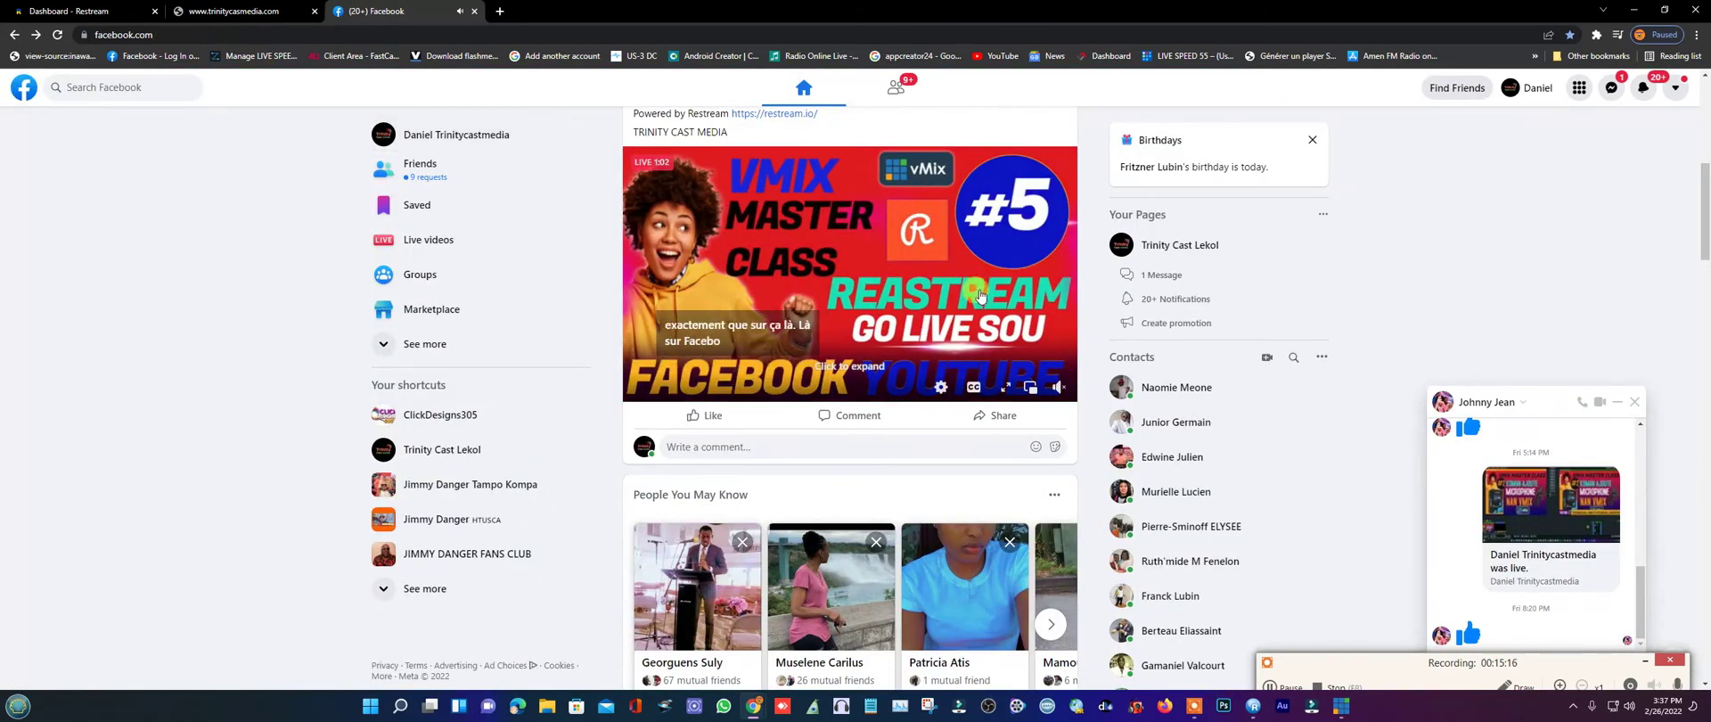
- Switch back to the Restream dashboard to check the status of the LinkedIn channel TRINITY CAST MEDIA
left_click(233, 11)
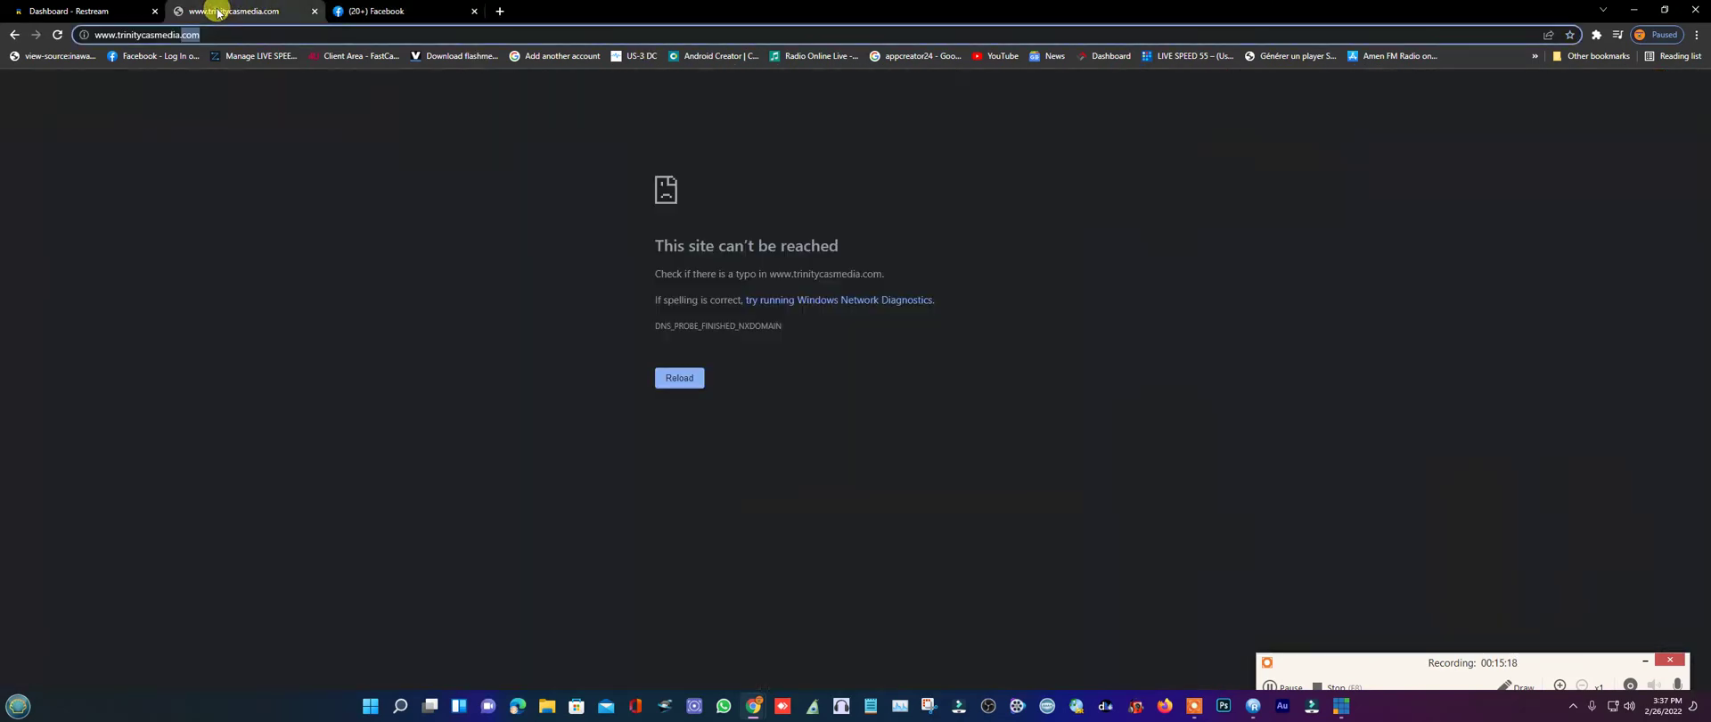
left_click(77, 12)
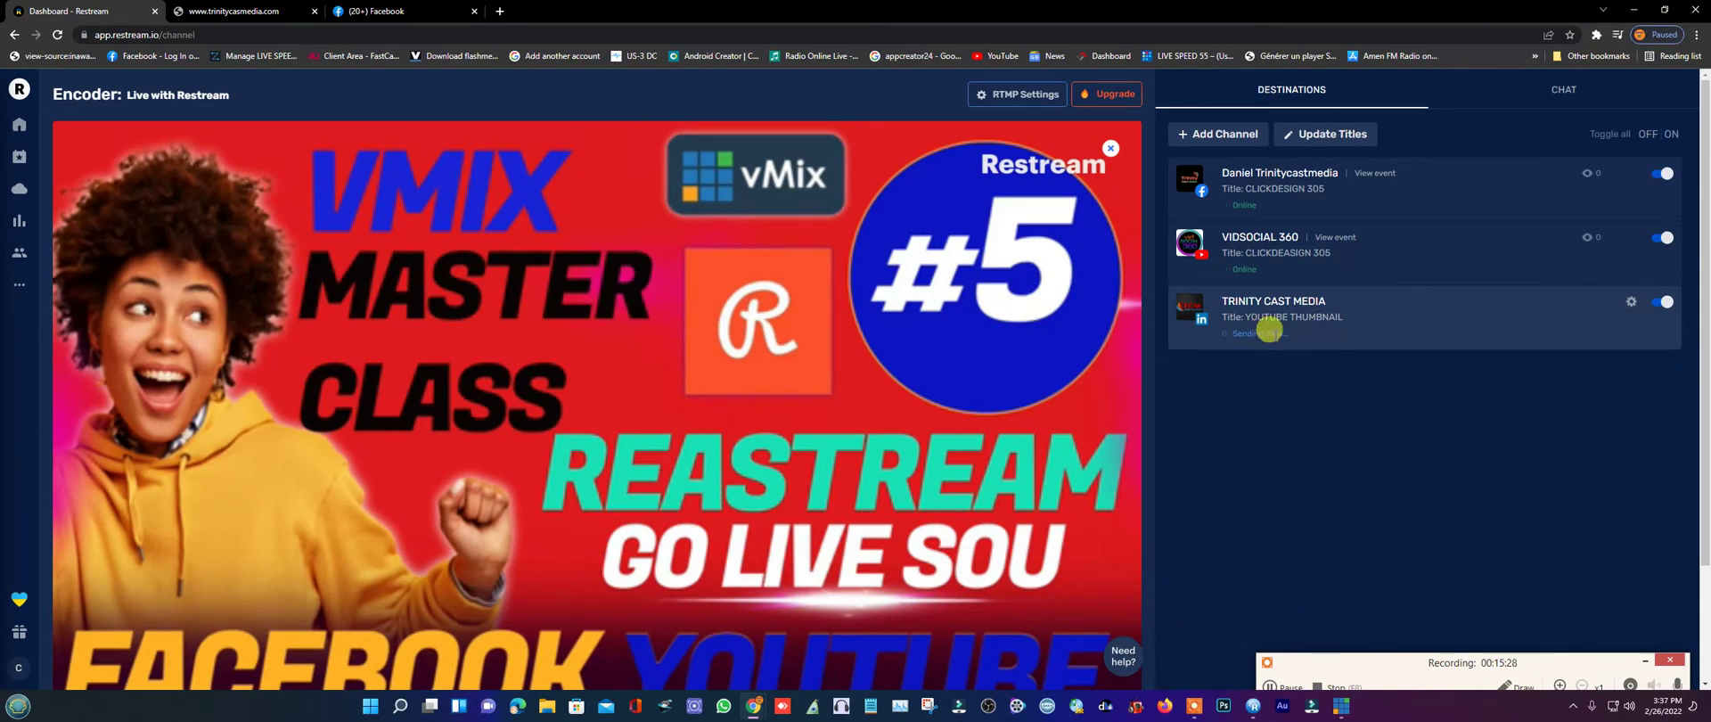
left_click(243, 12)
left_click_drag(182, 34, 214, 34)
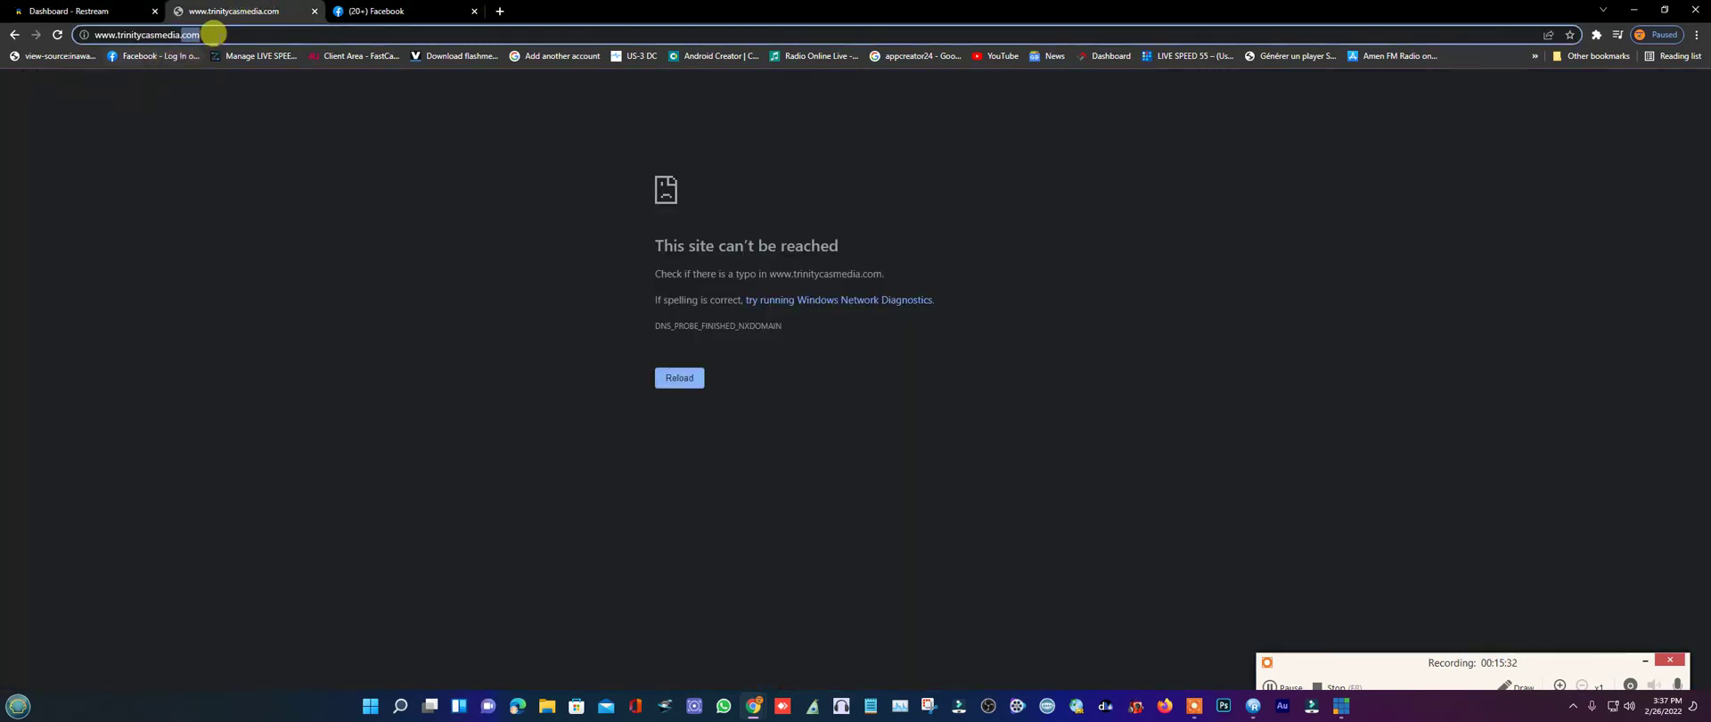
triple_click(227, 34)
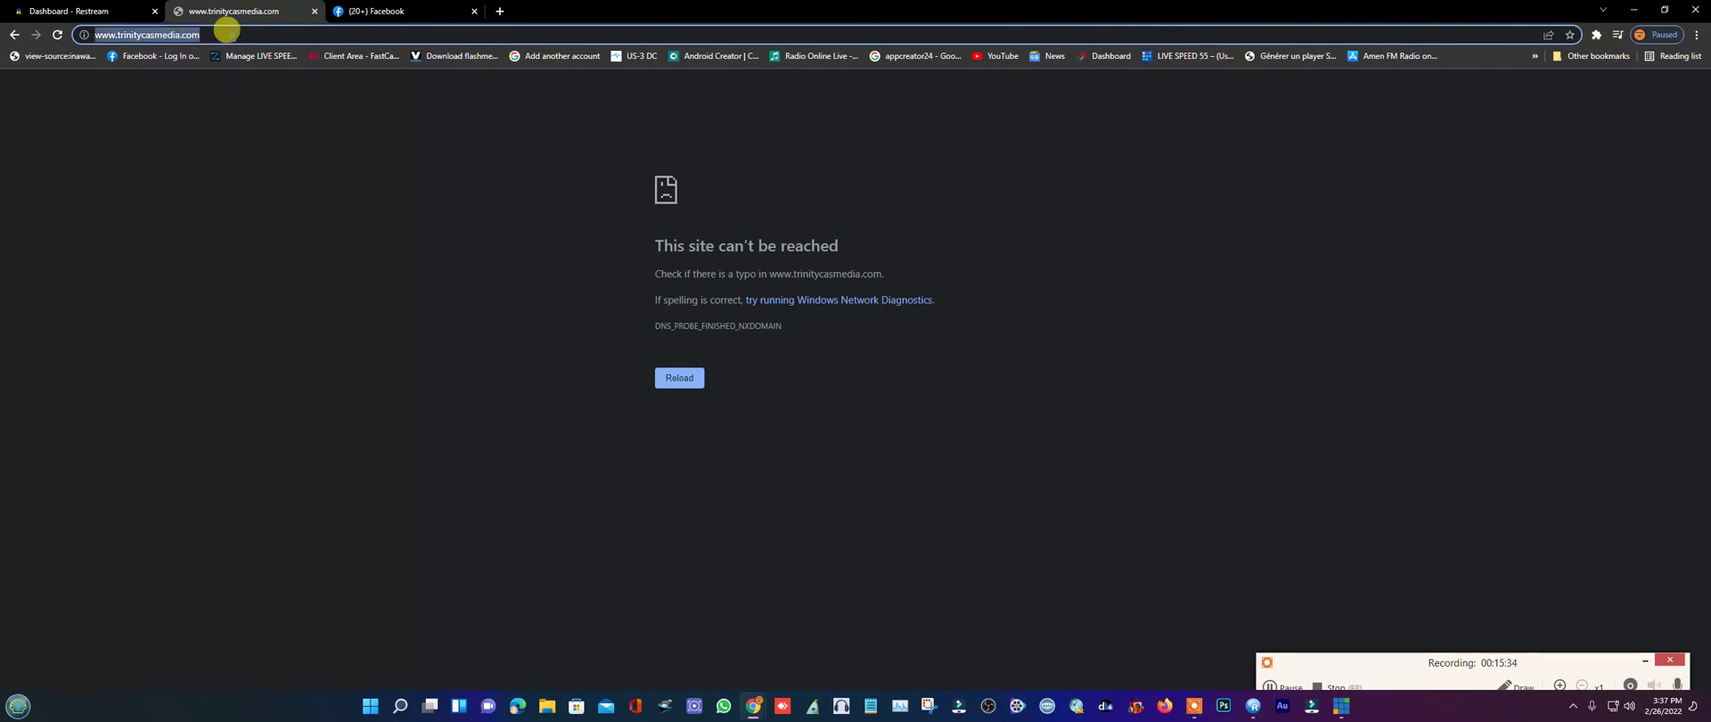
type("L")
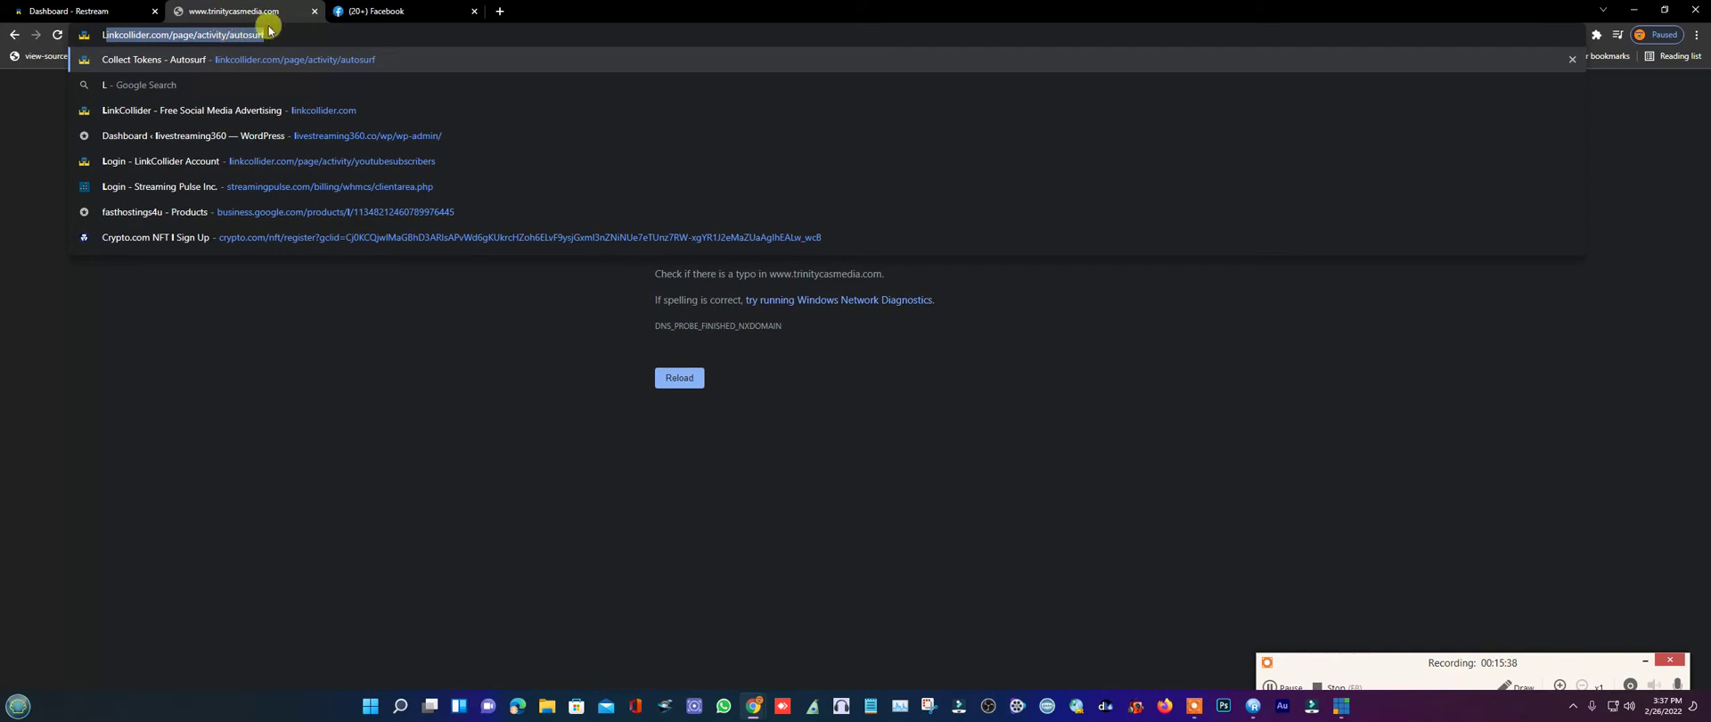
- Return to the Restream dashboard, view the combined chat and go back to the list of destinations
left_click(53, 11)
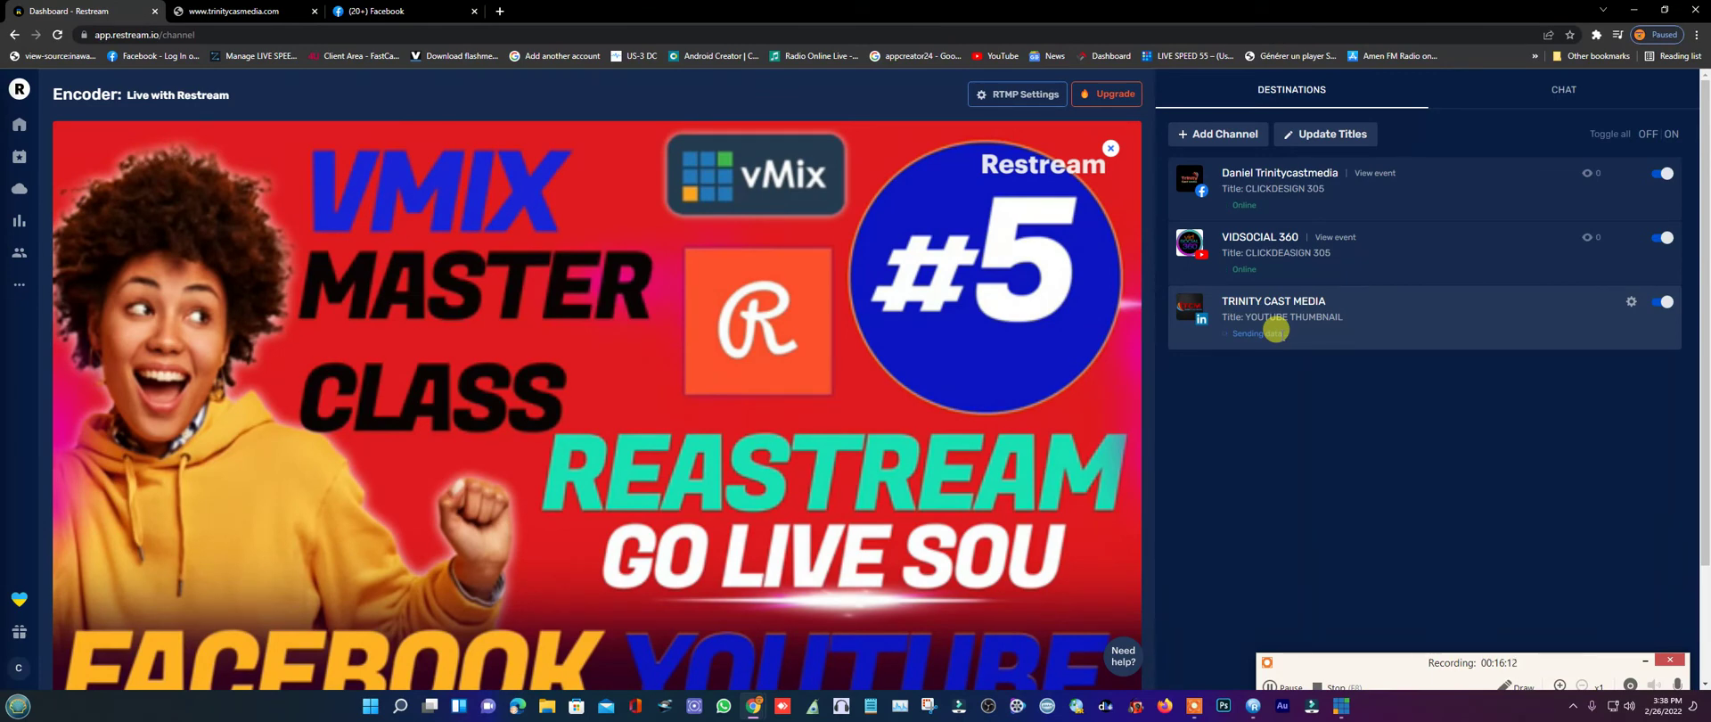
left_click(1563, 91)
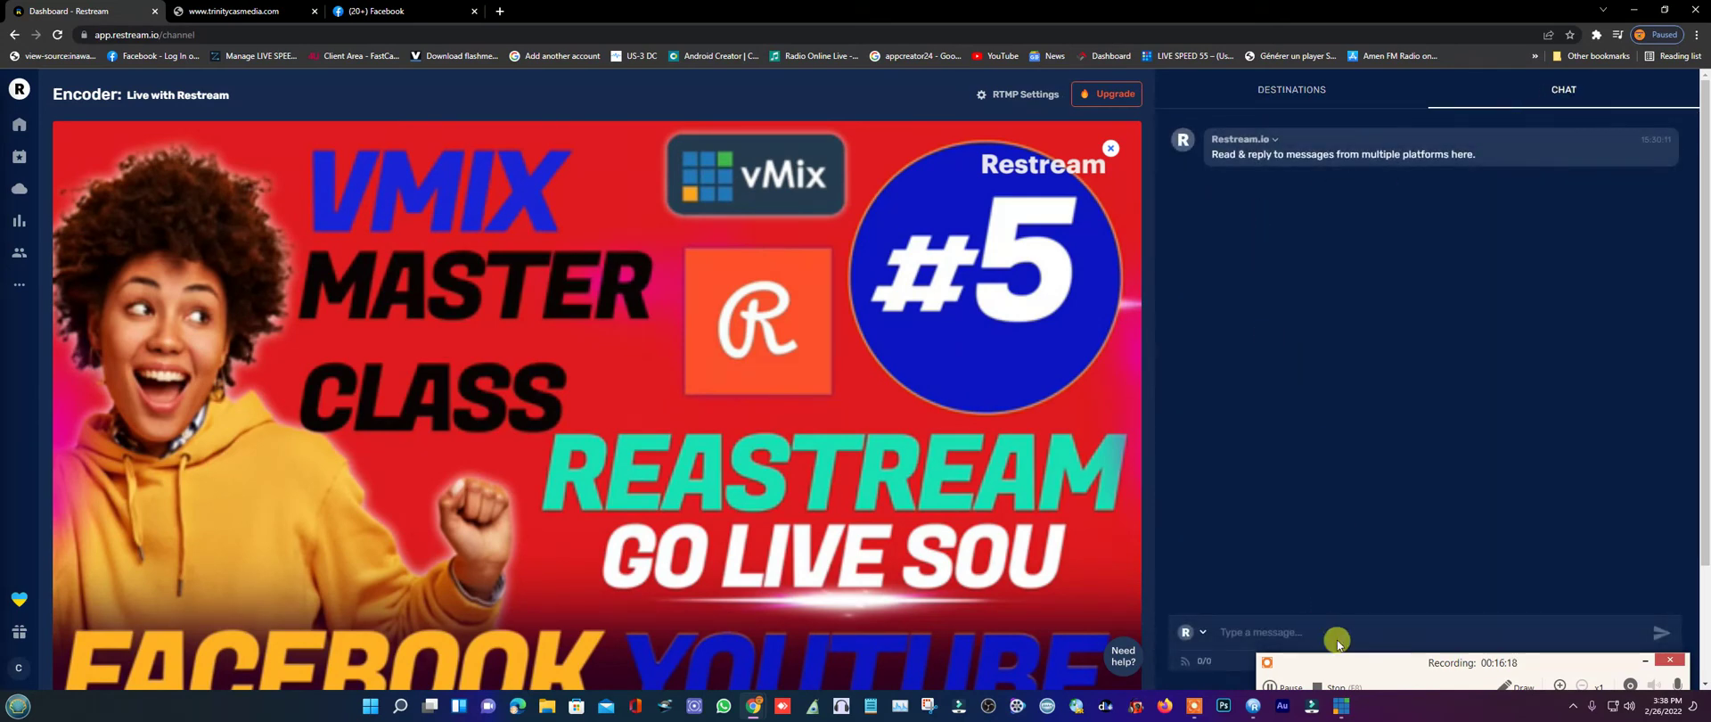
left_click(1298, 92)
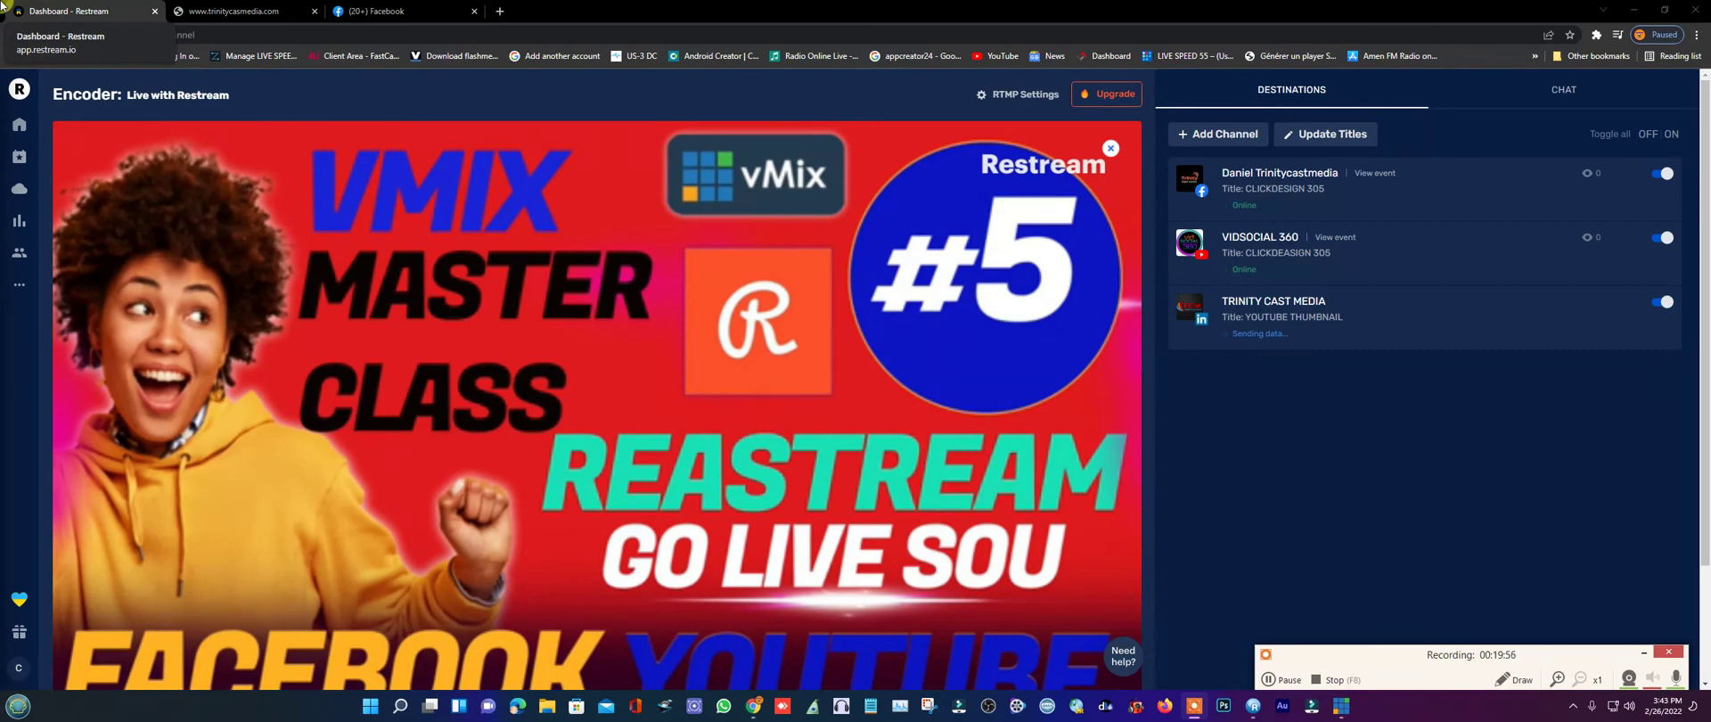
key("super+period")
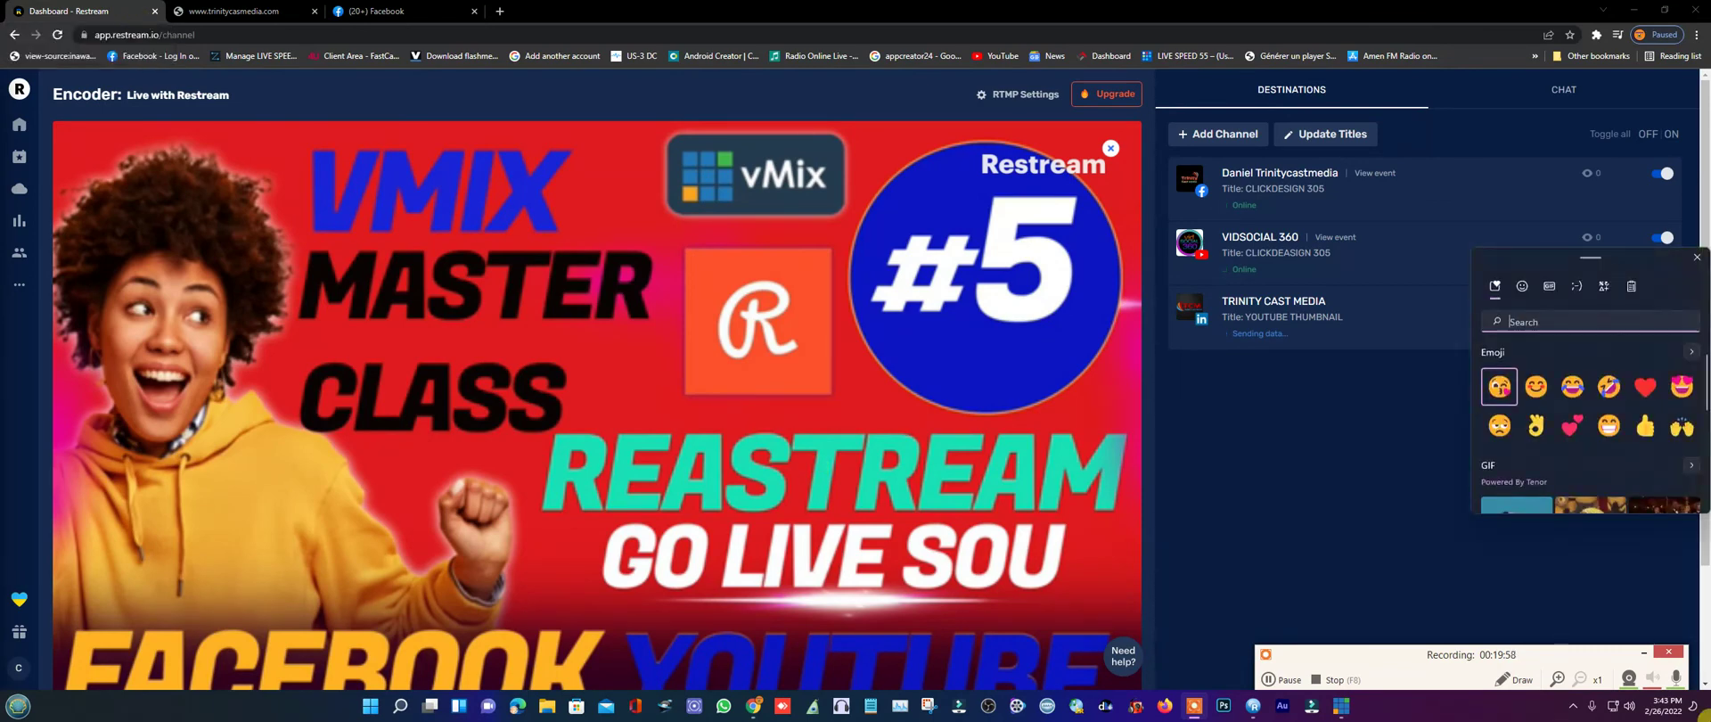
left_click(1306, 486)
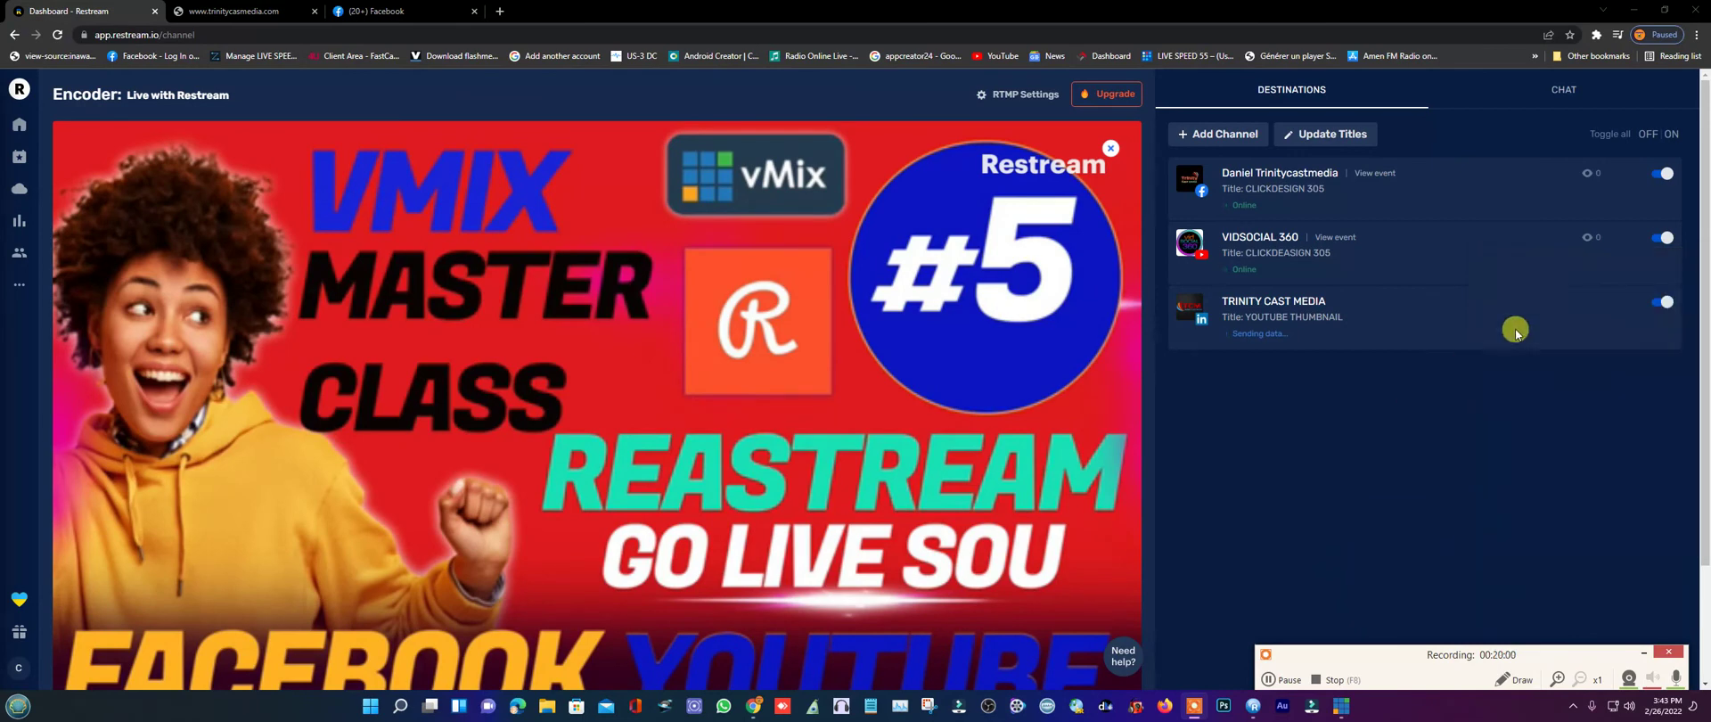